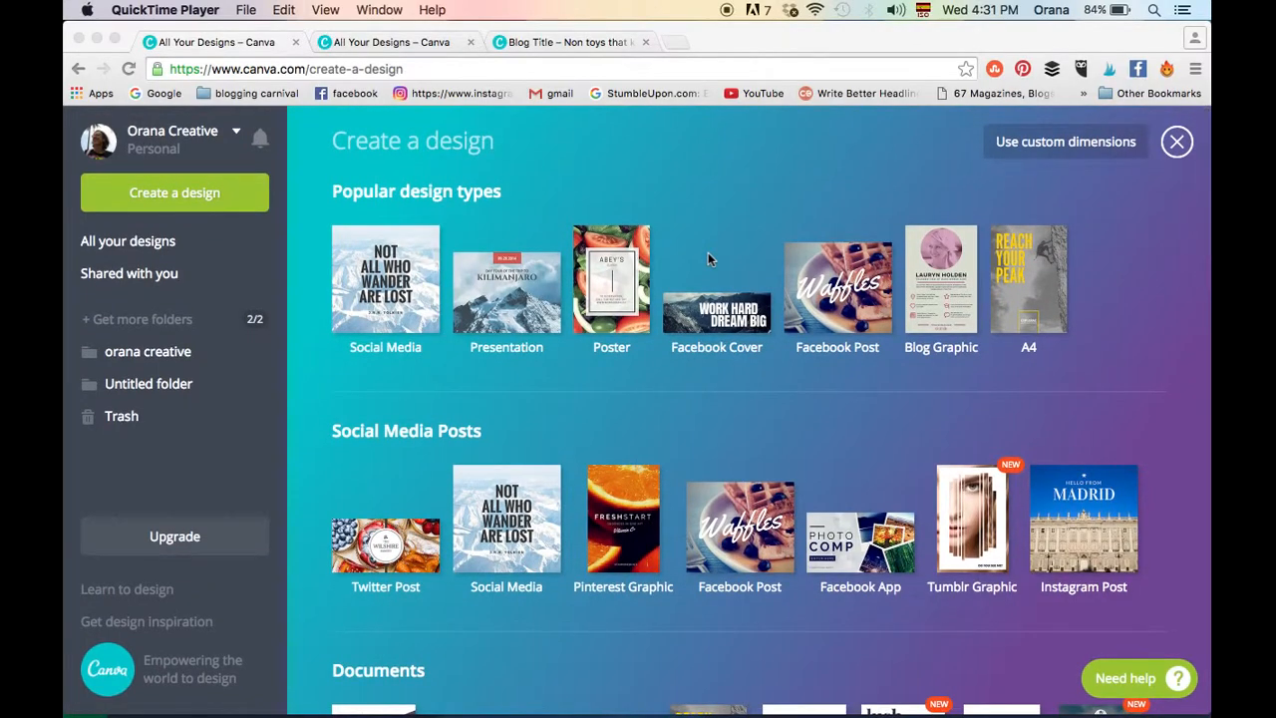
scroll(708, 255, "down", 10)
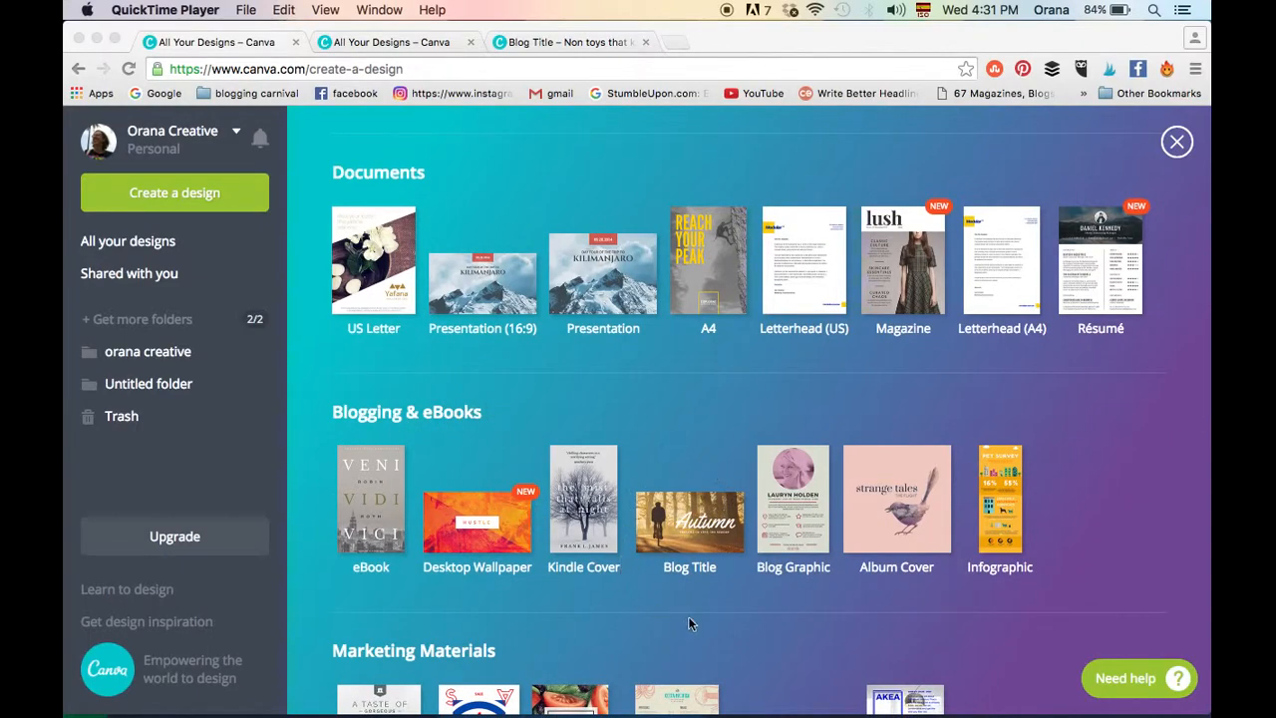
- Create a new Blog Title design from the Blogging & eBooks types and close the extra tab it opened
left_click(693, 534)
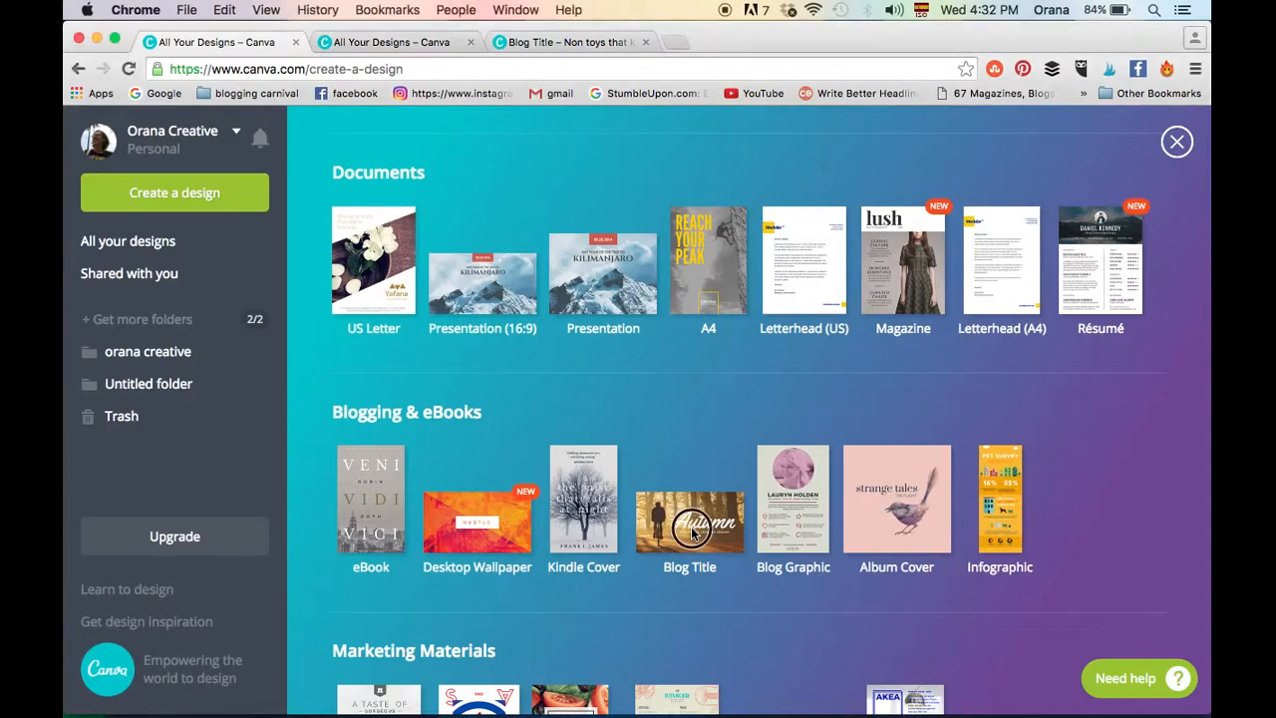
left_click(693, 533)
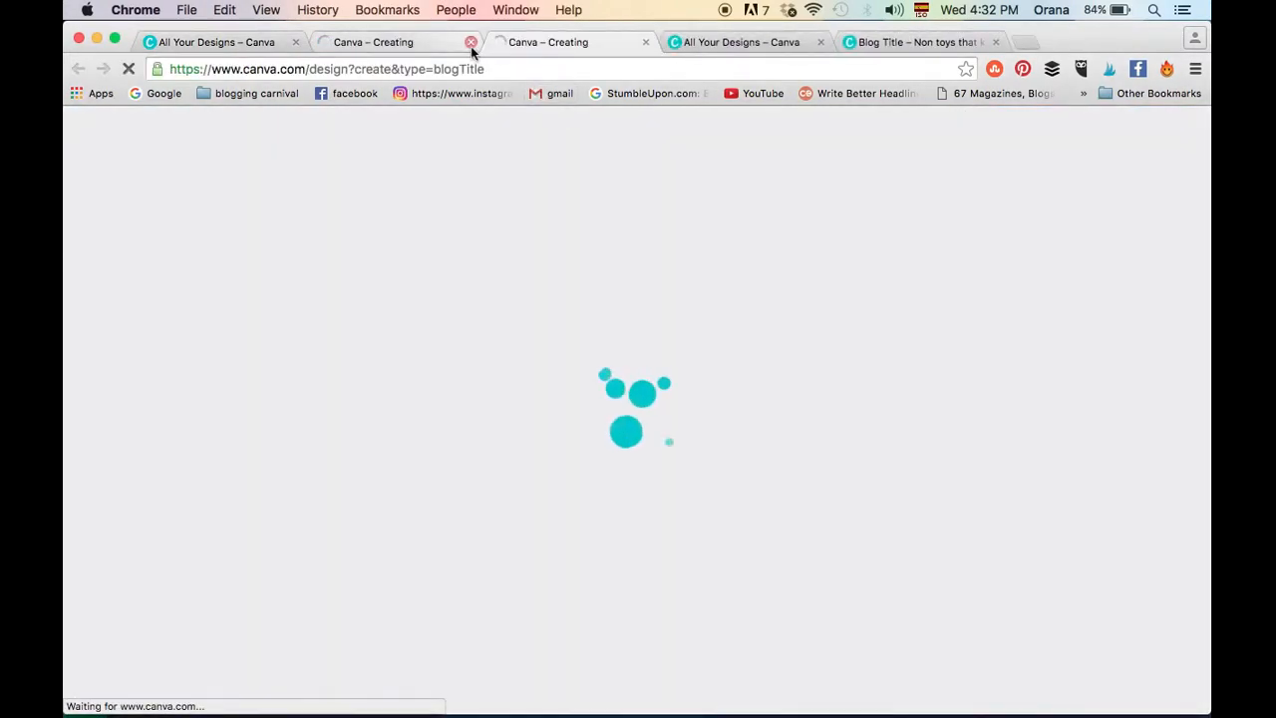
left_click(470, 43)
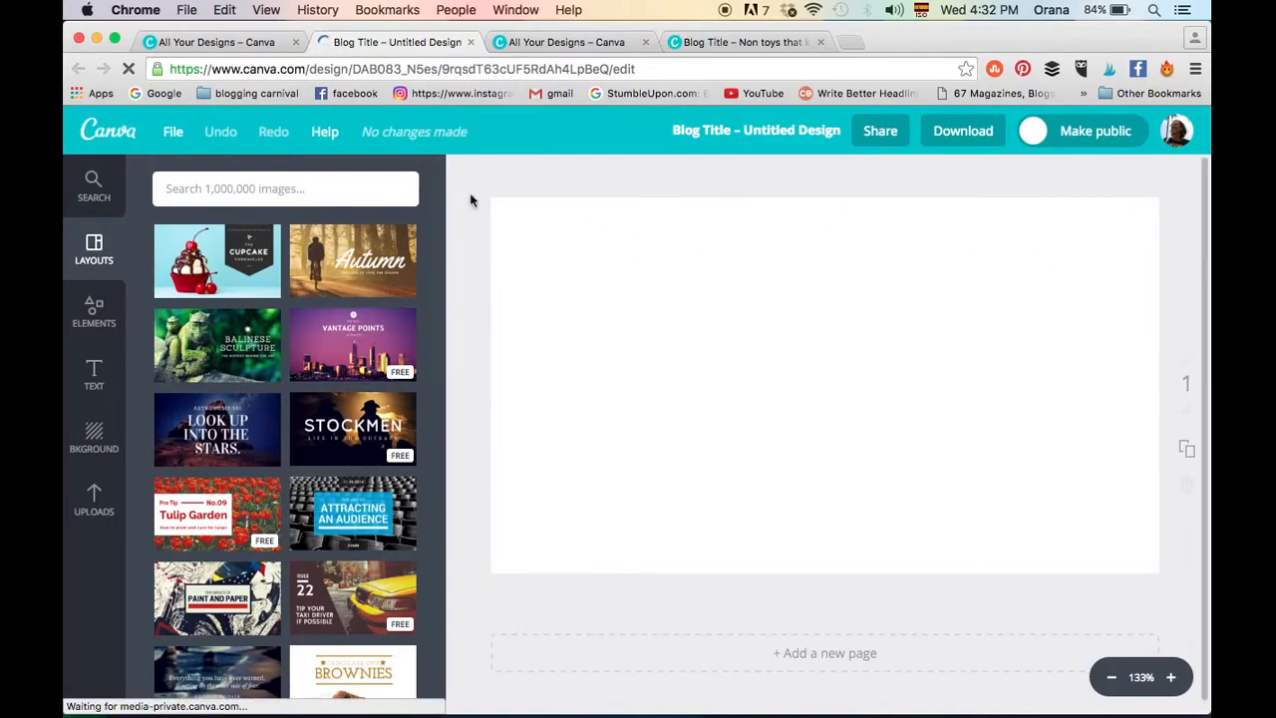
- Add the frozen berries photo from the Free Photos elements to the blank page
left_click(94, 496)
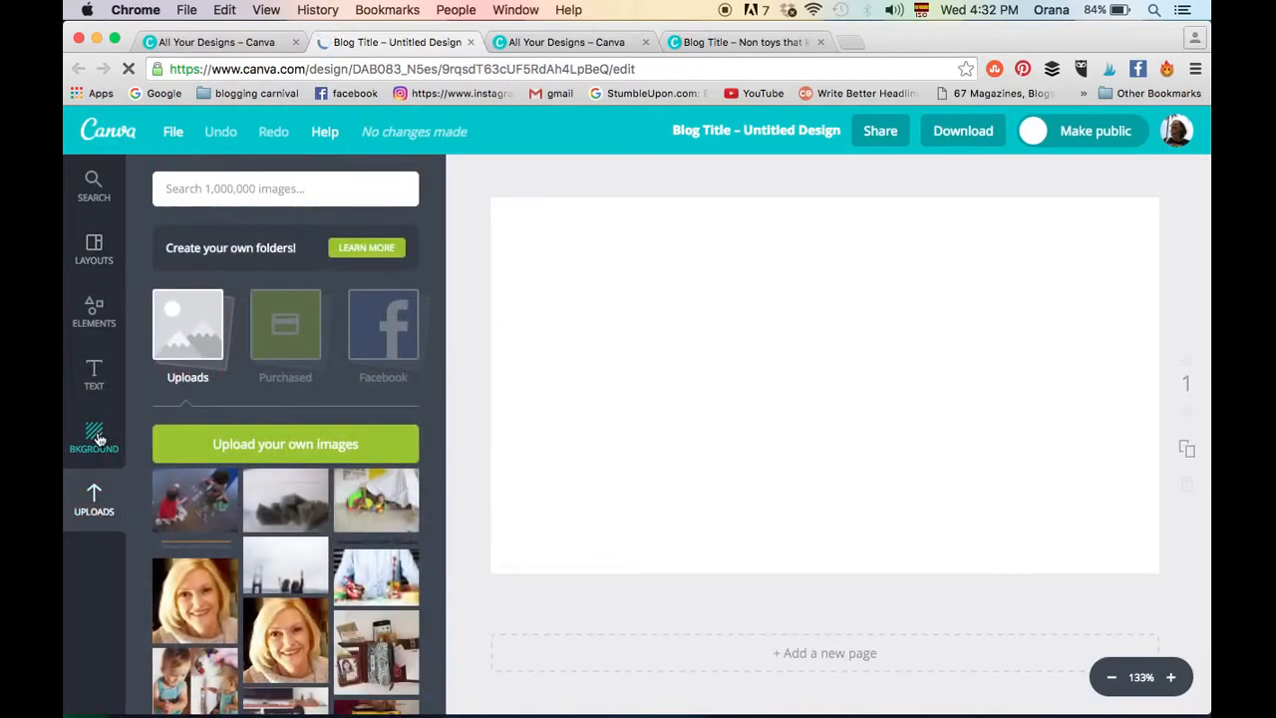
left_click(95, 309)
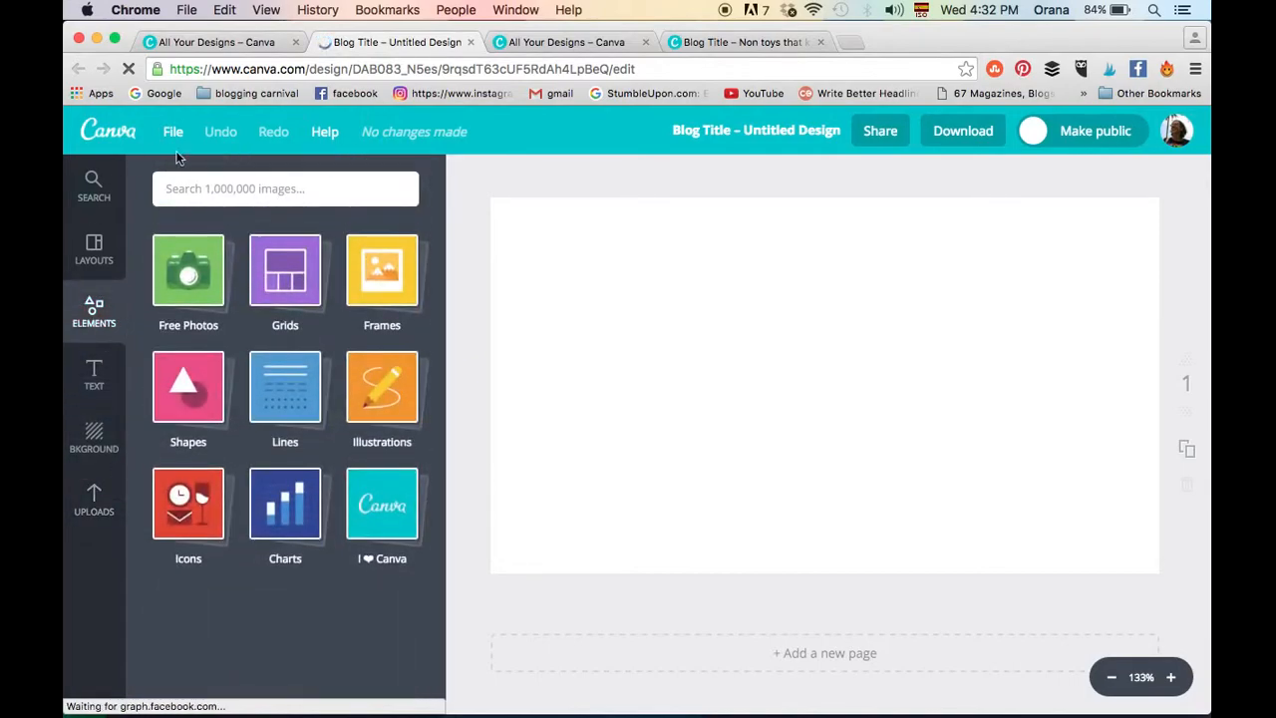
left_click(187, 300)
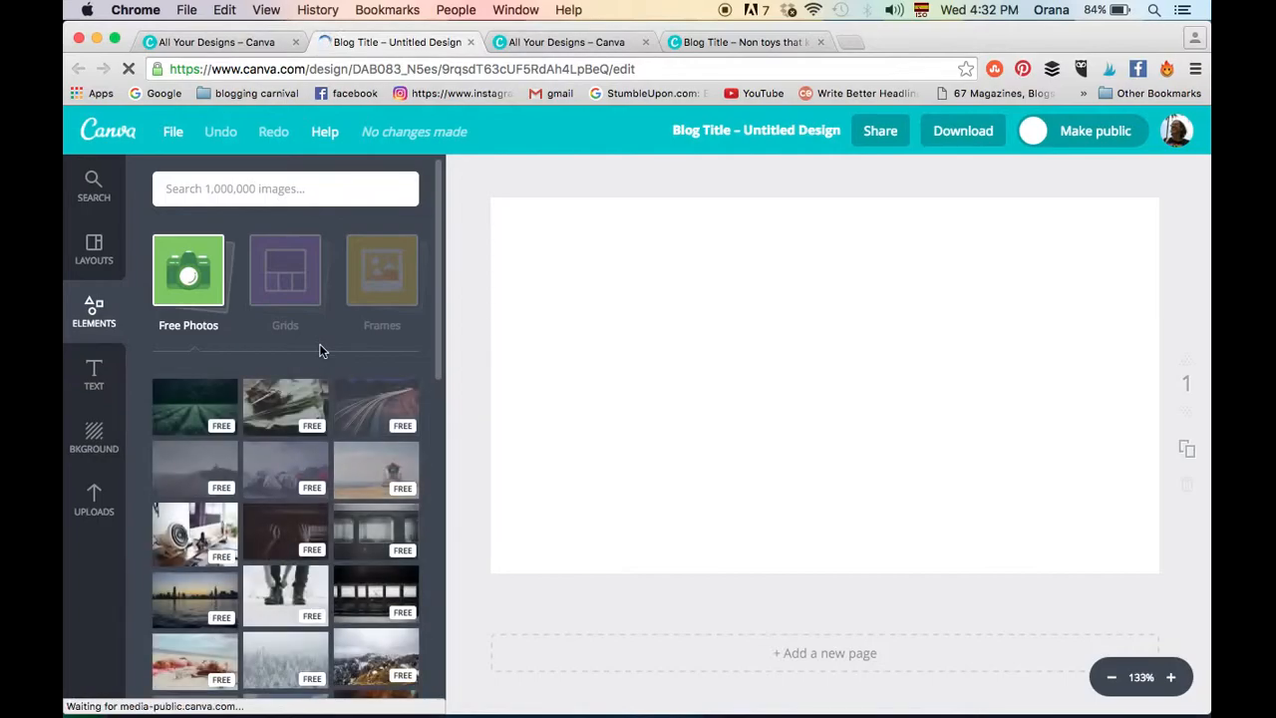
scroll(319, 350, "down", 3)
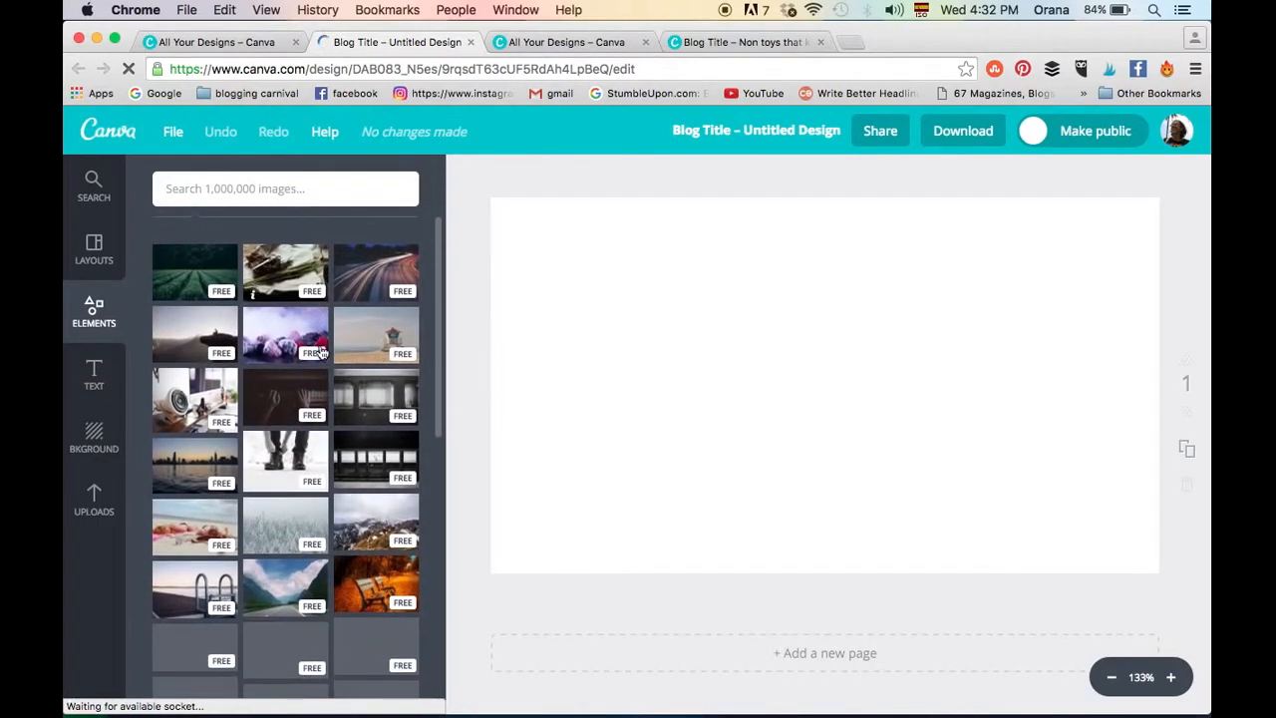
left_click(283, 341)
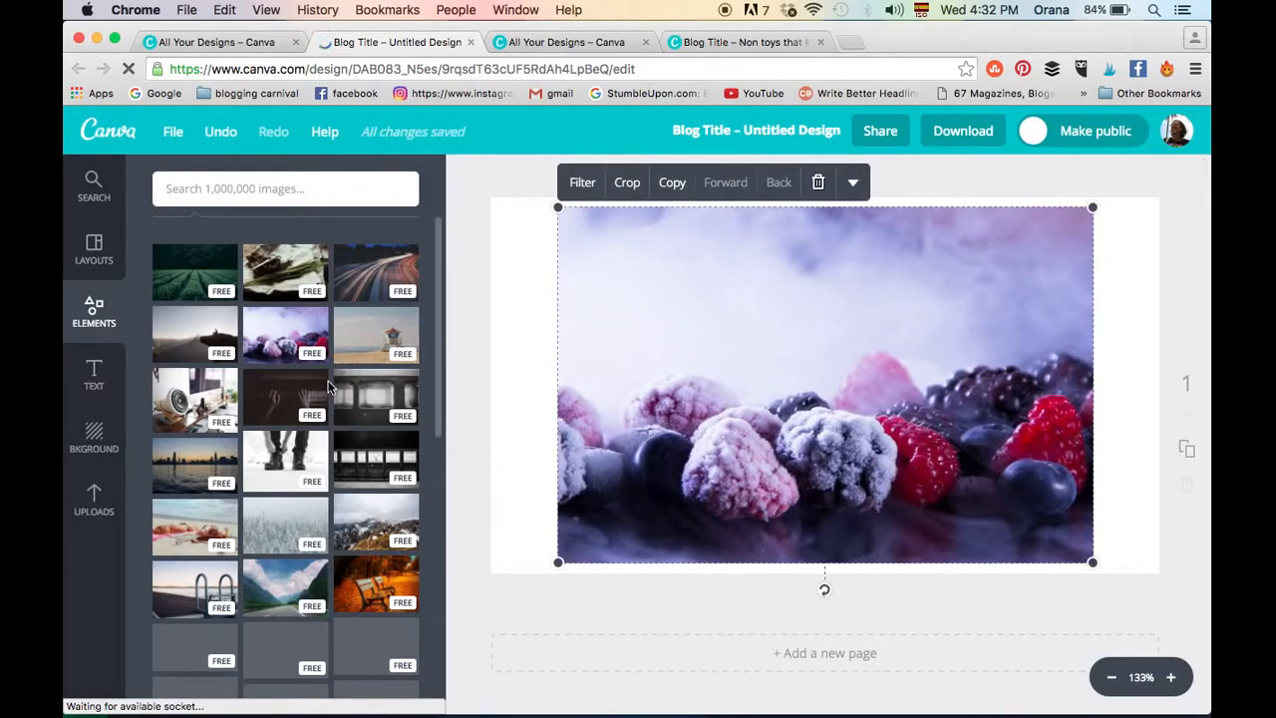
- Find the free photo of a pear cake on a dark wooden table and add it to the page
scroll(329, 387, "down", 5)
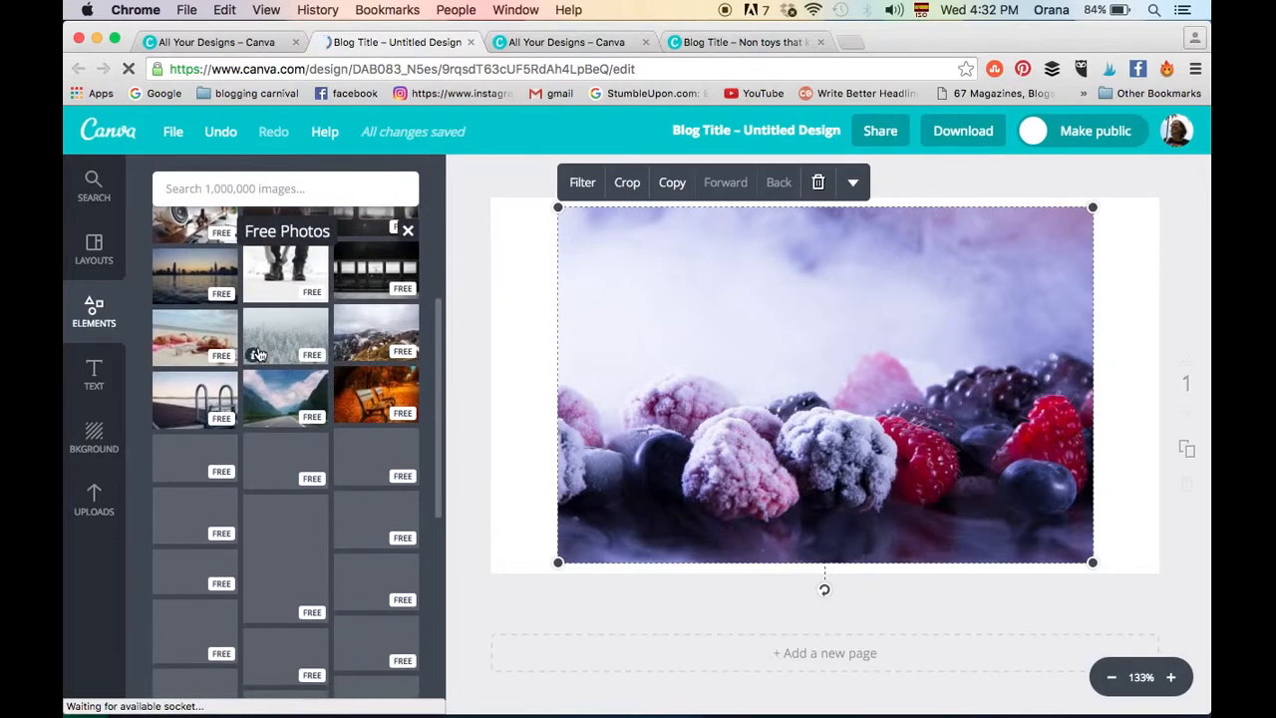
scroll(257, 355, "down", 3)
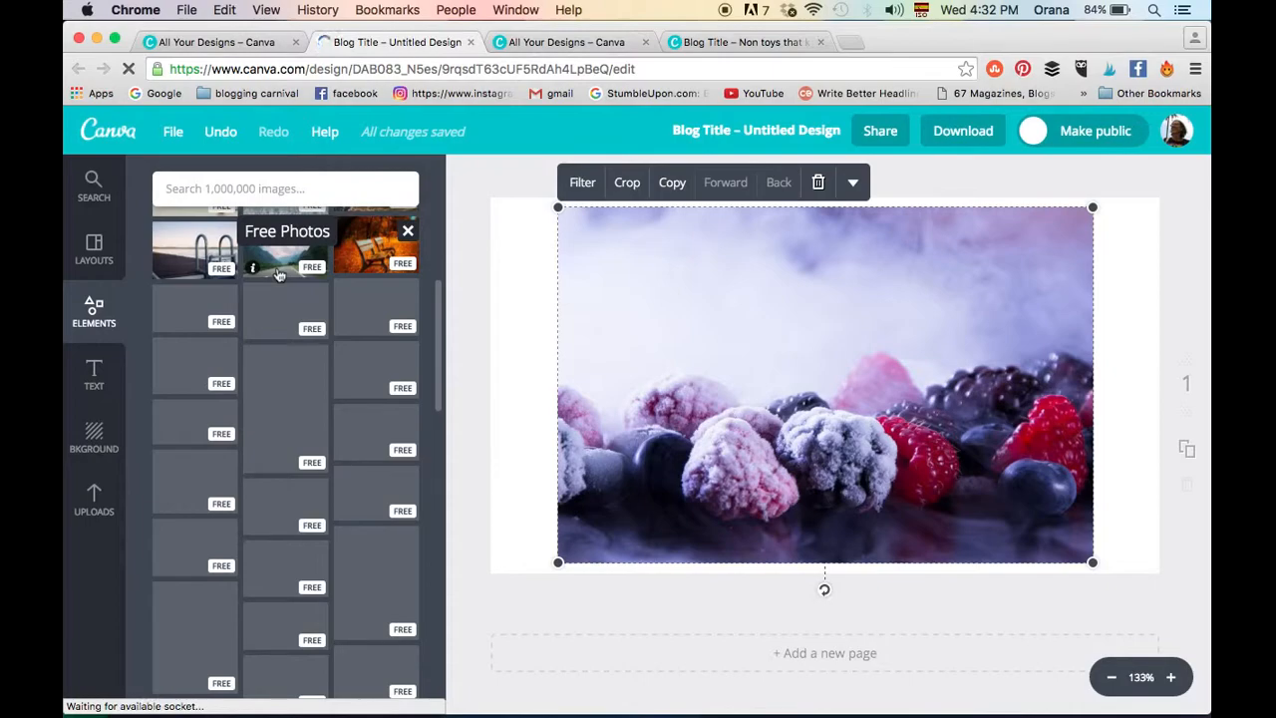
scroll(279, 275, "up", 8)
scroll(279, 275, "down", 10)
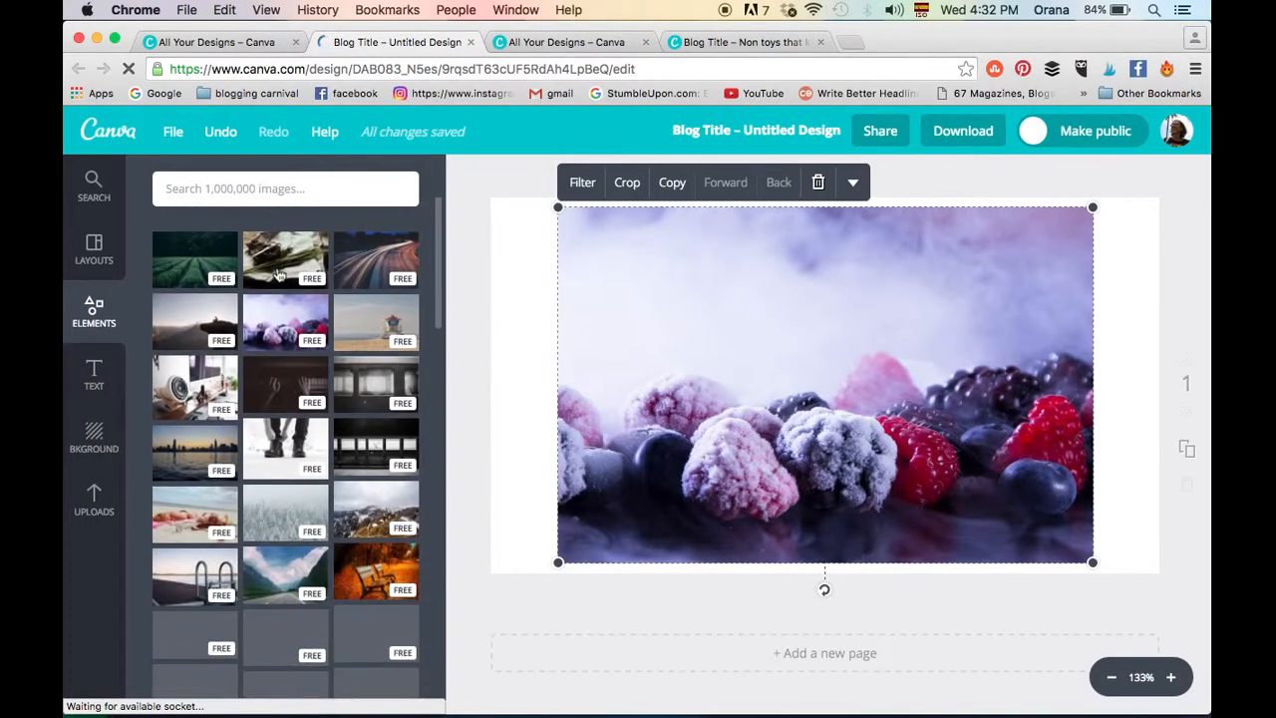
scroll(280, 274, "down", 2)
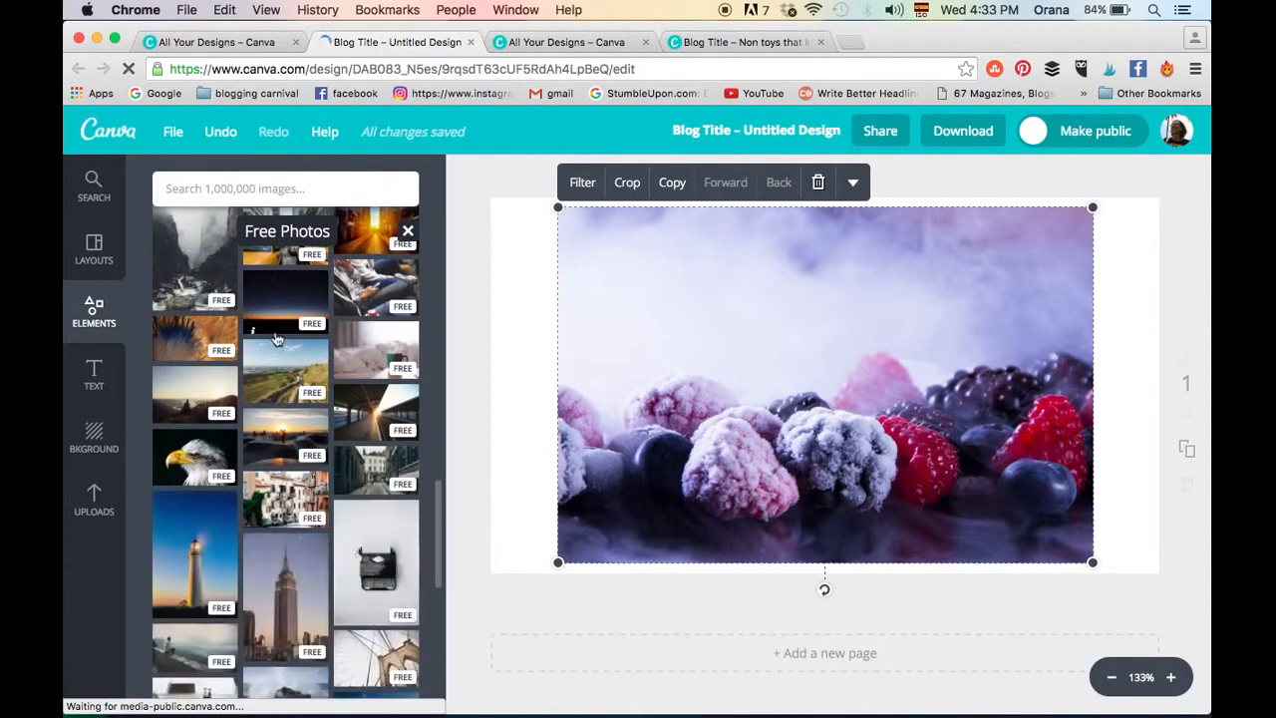
scroll(277, 339, "down", 5)
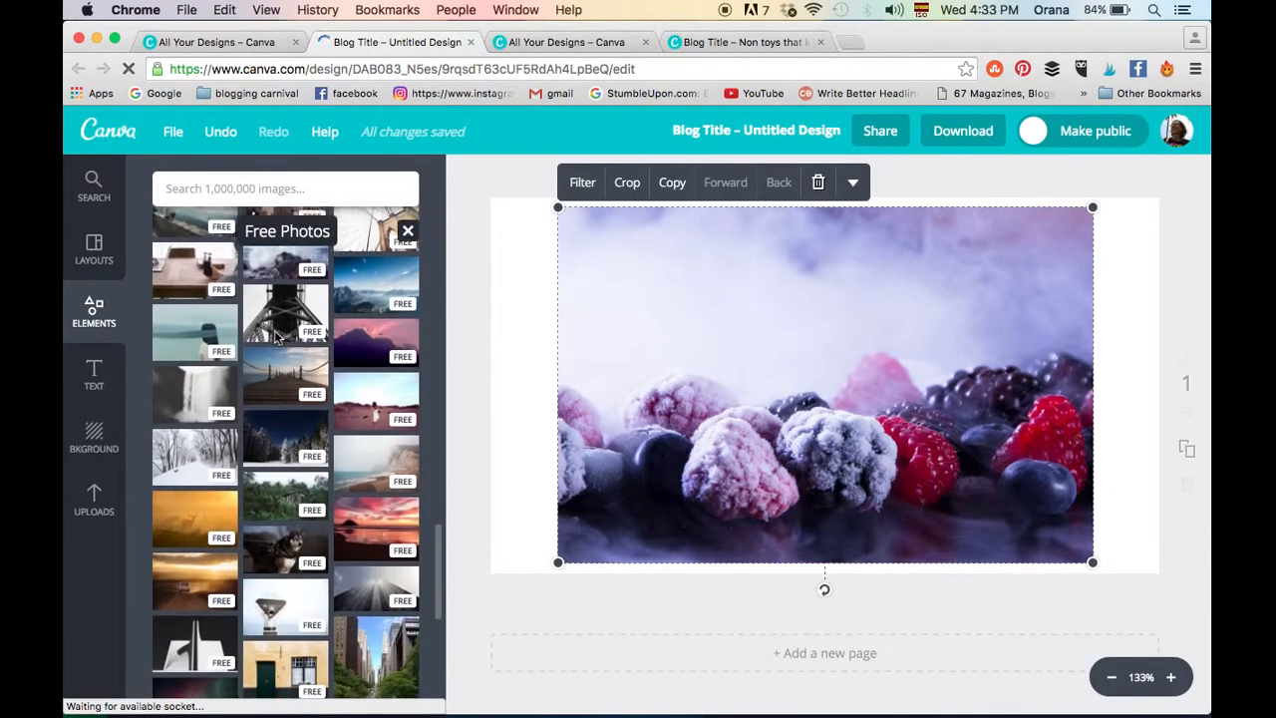
scroll(276, 339, "down", 8)
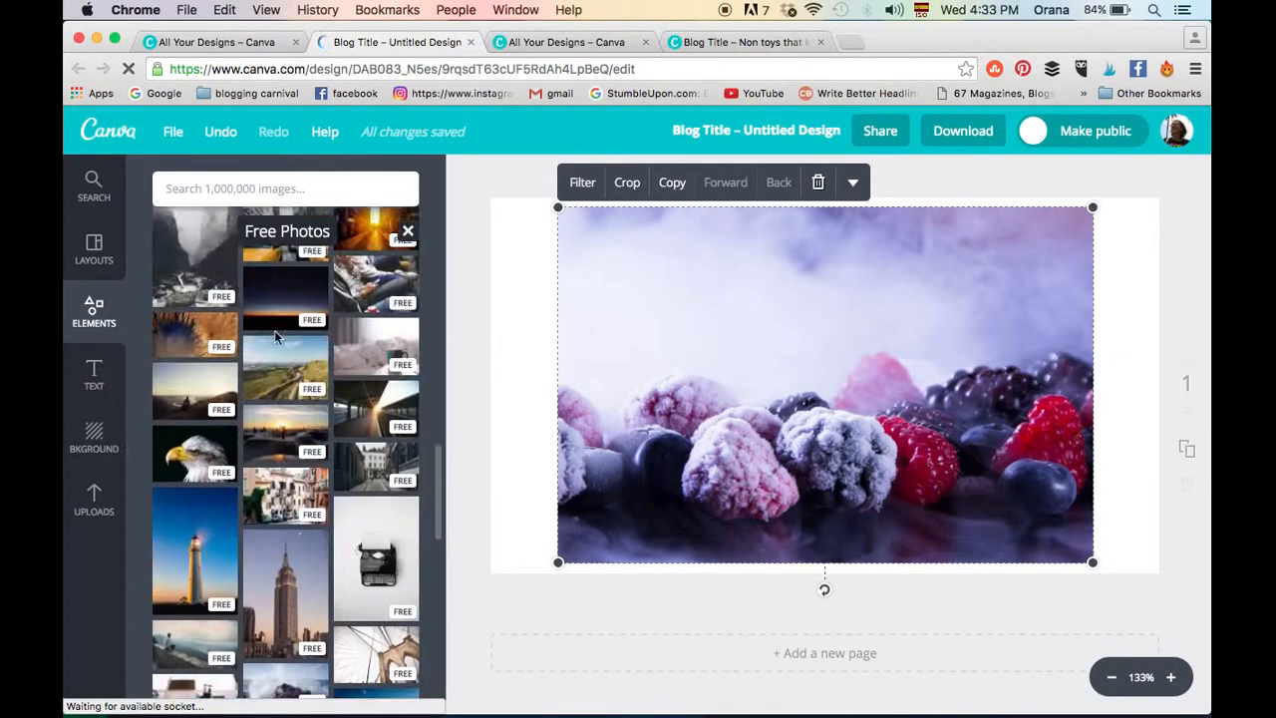
scroll(278, 339, "down", 10)
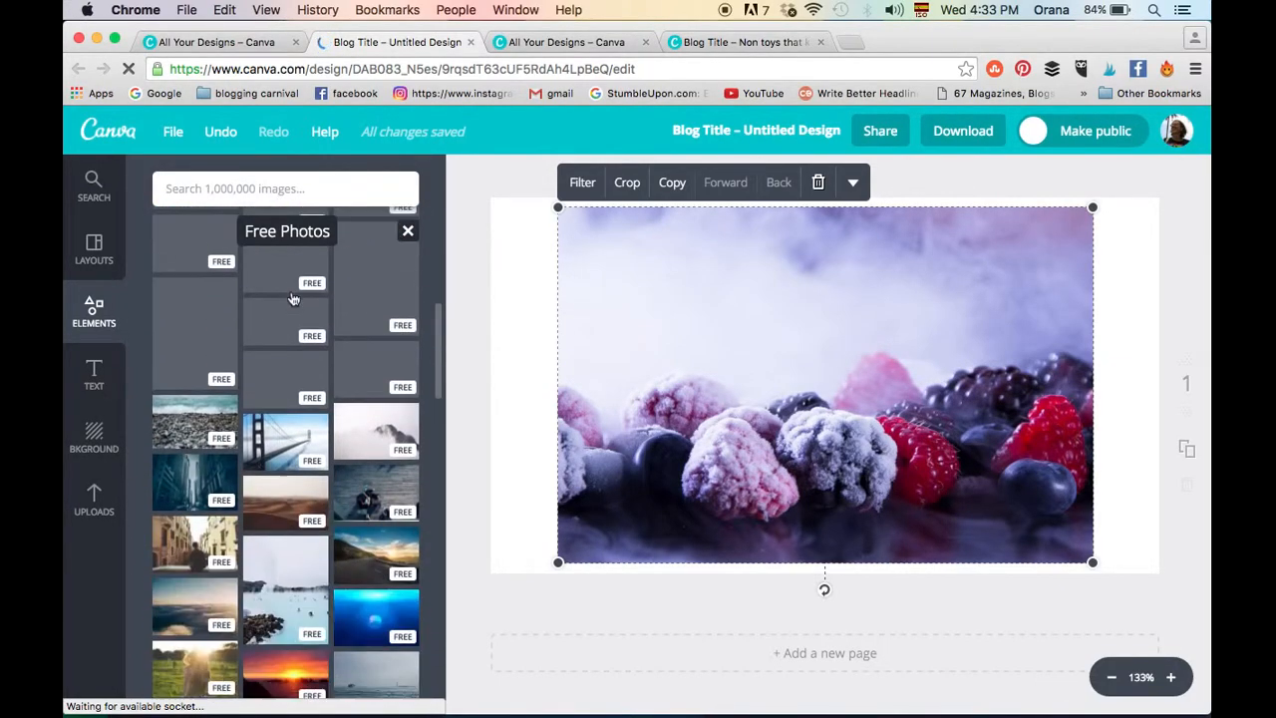
scroll(292, 299, "down", 10)
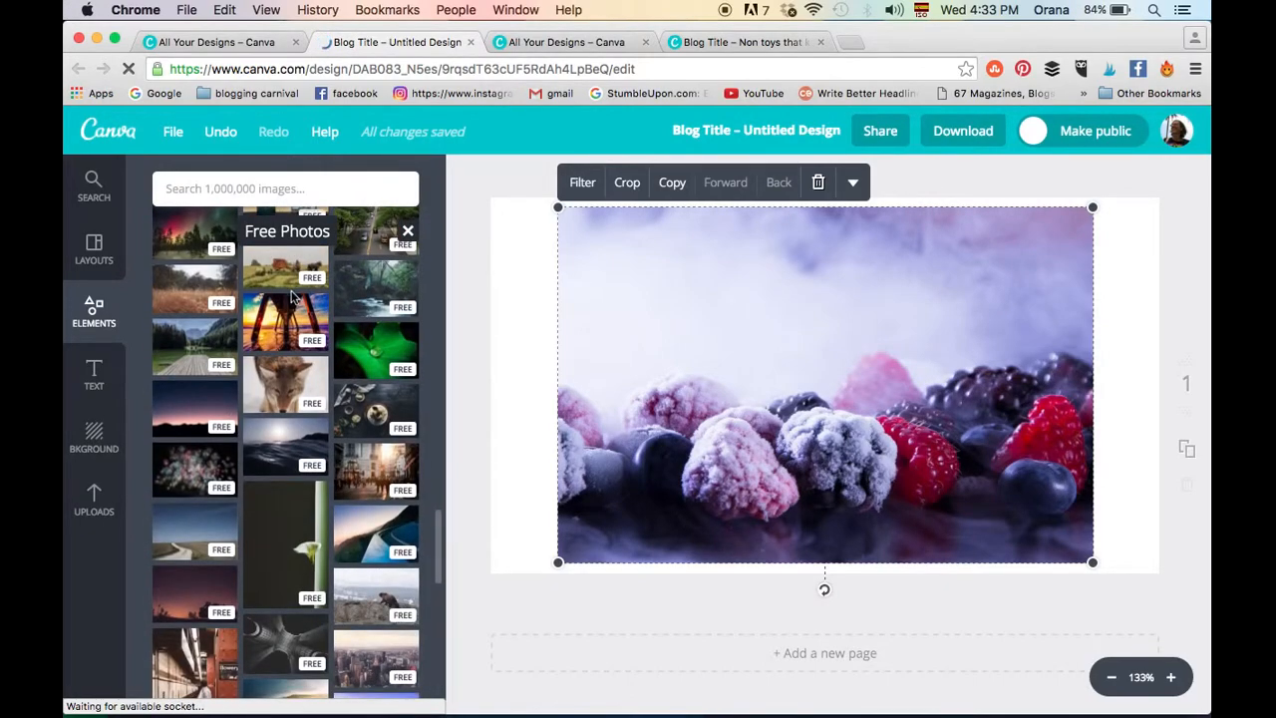
left_click_drag(391, 409, 774, 566)
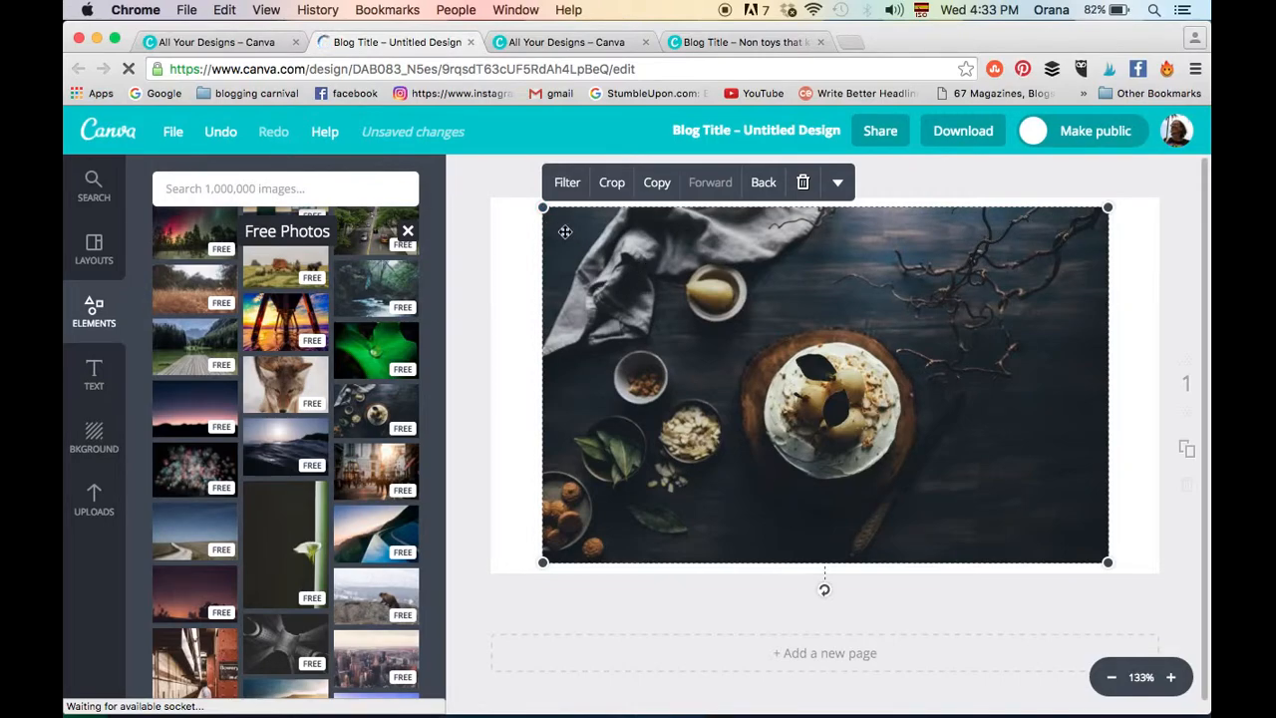
- Enlarge the pear cake photo until it covers the whole page and delete the berries photo
left_click_drag(543, 207, 478, 166)
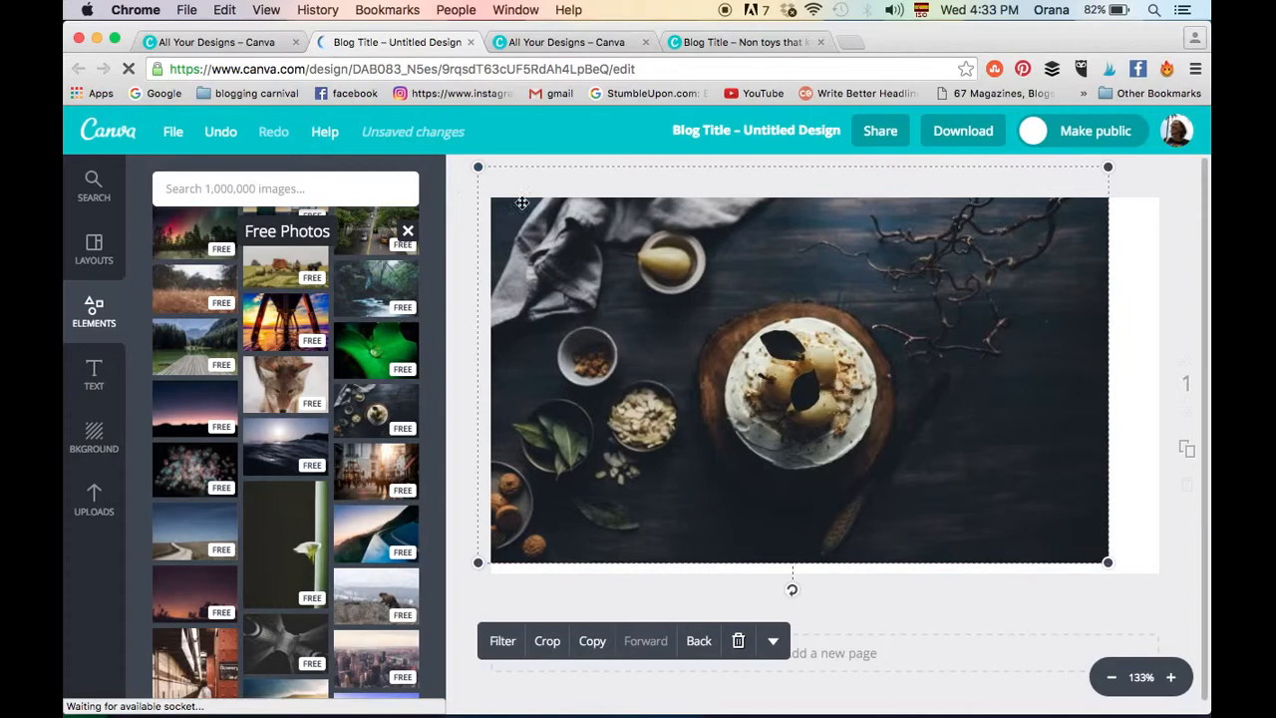
left_click_drag(1107, 562, 1136, 579)
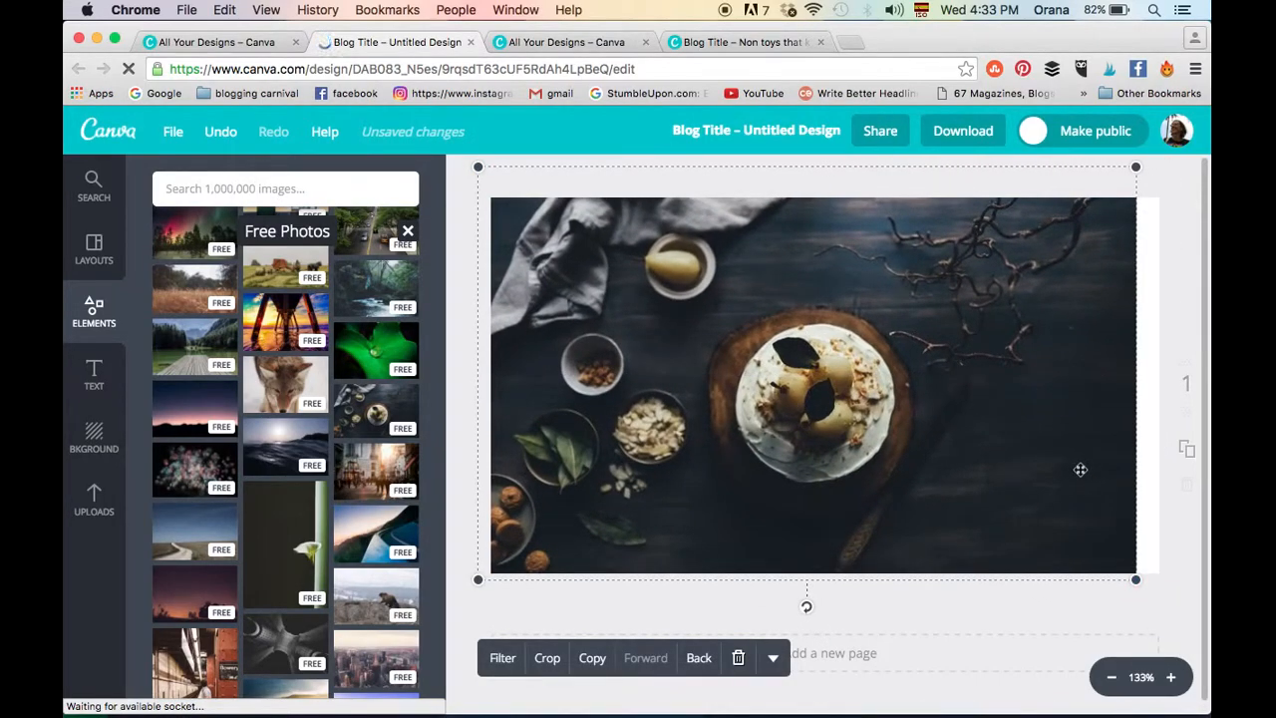
left_click_drag(1135, 582, 1182, 606)
left_click(866, 261)
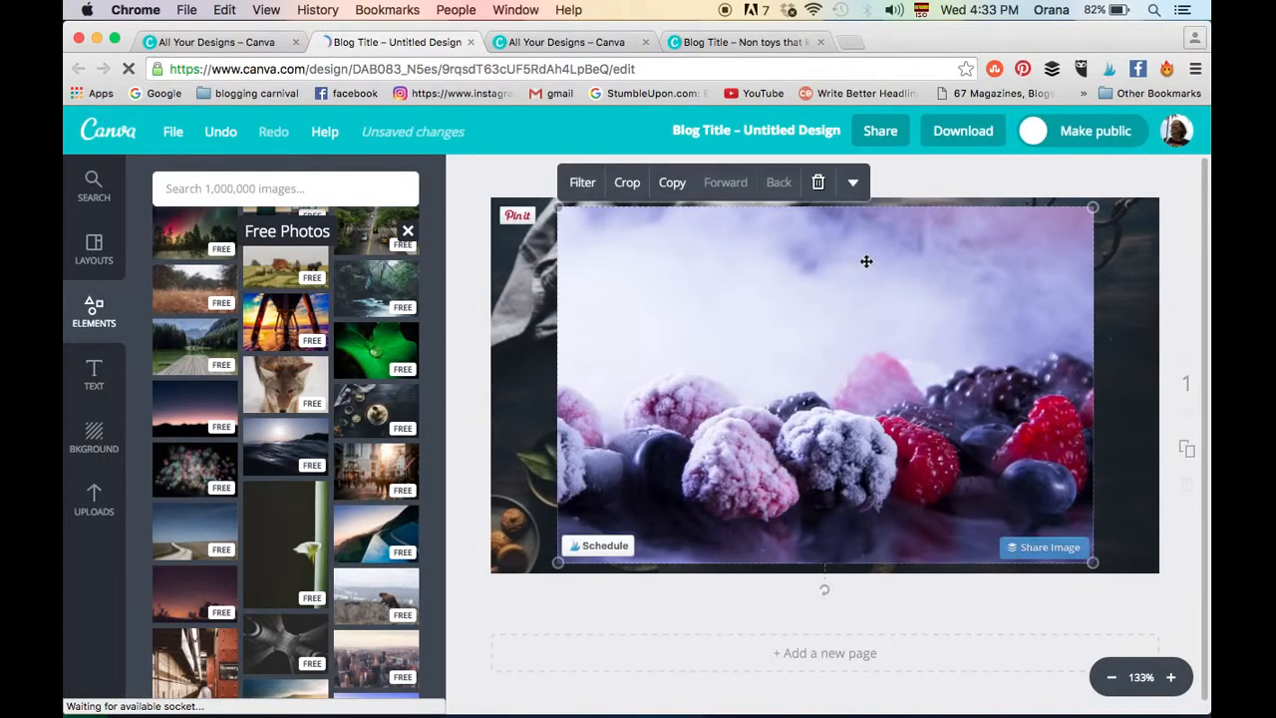
left_click(818, 181)
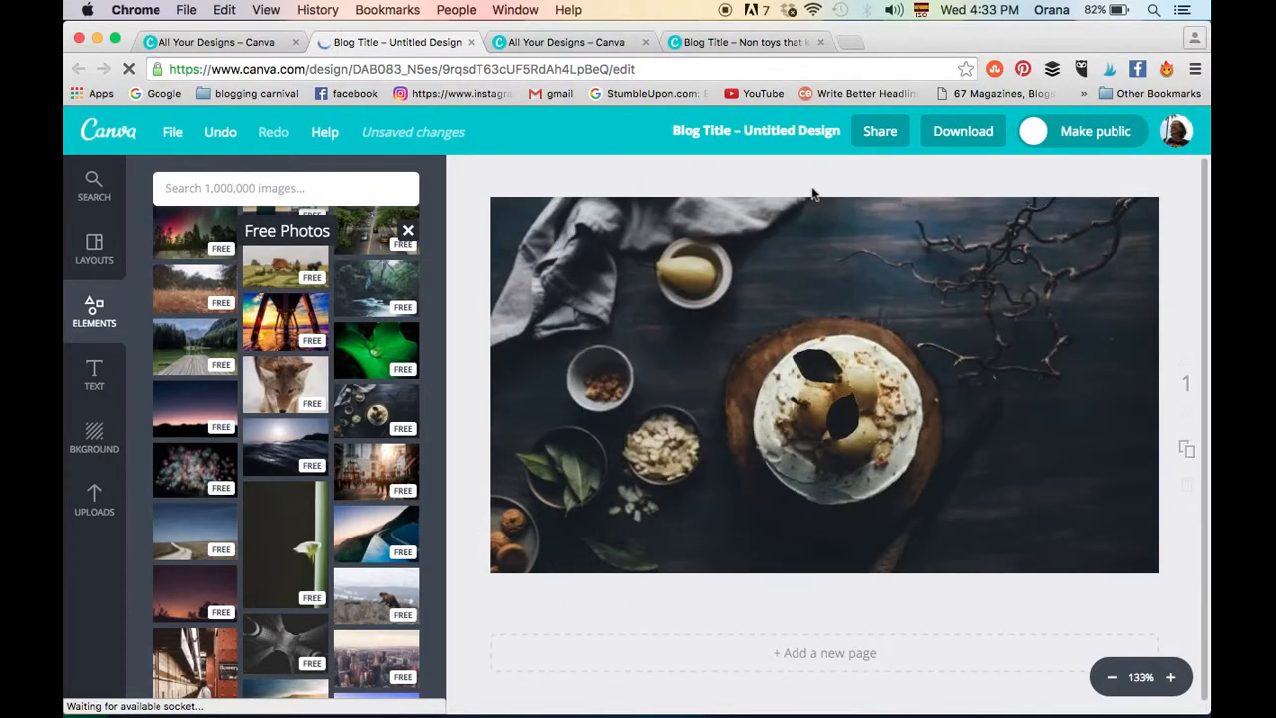
- Lower the pear cake photo's Transparency setting to about three quarters of the scale
left_click(1051, 403)
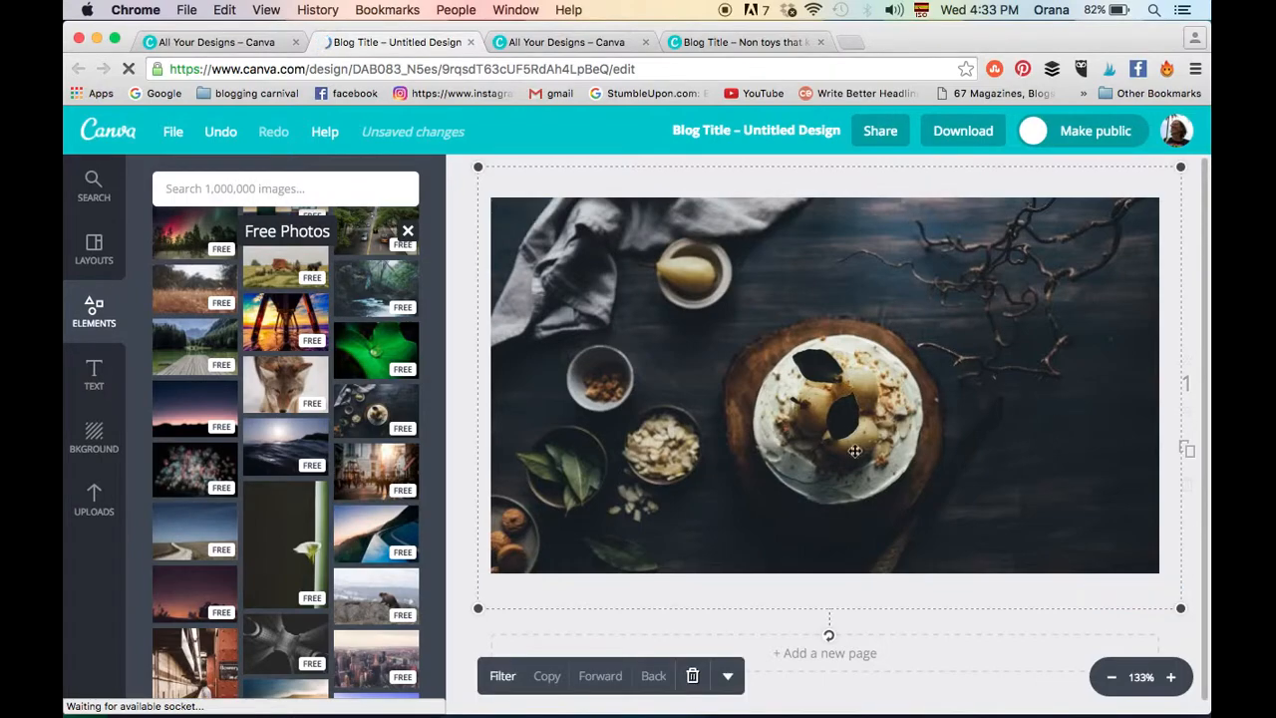
left_click(729, 679)
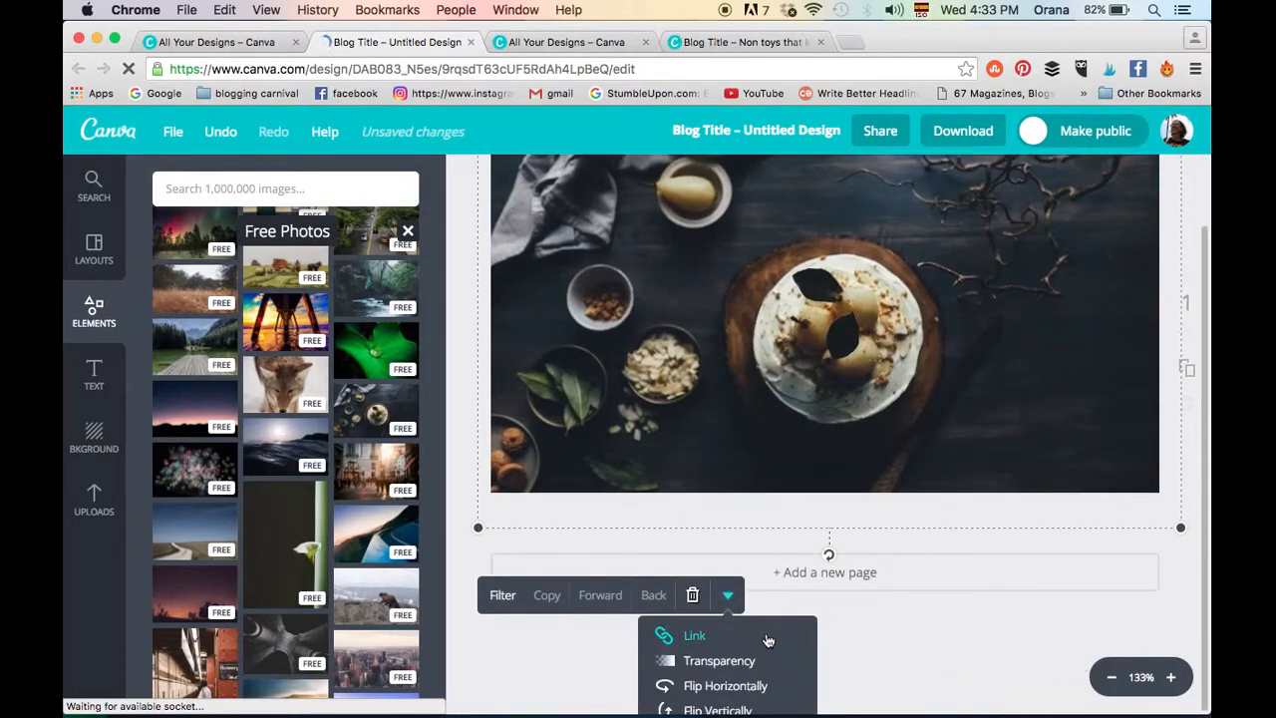
left_click(743, 660)
left_click_drag(805, 701, 790, 708)
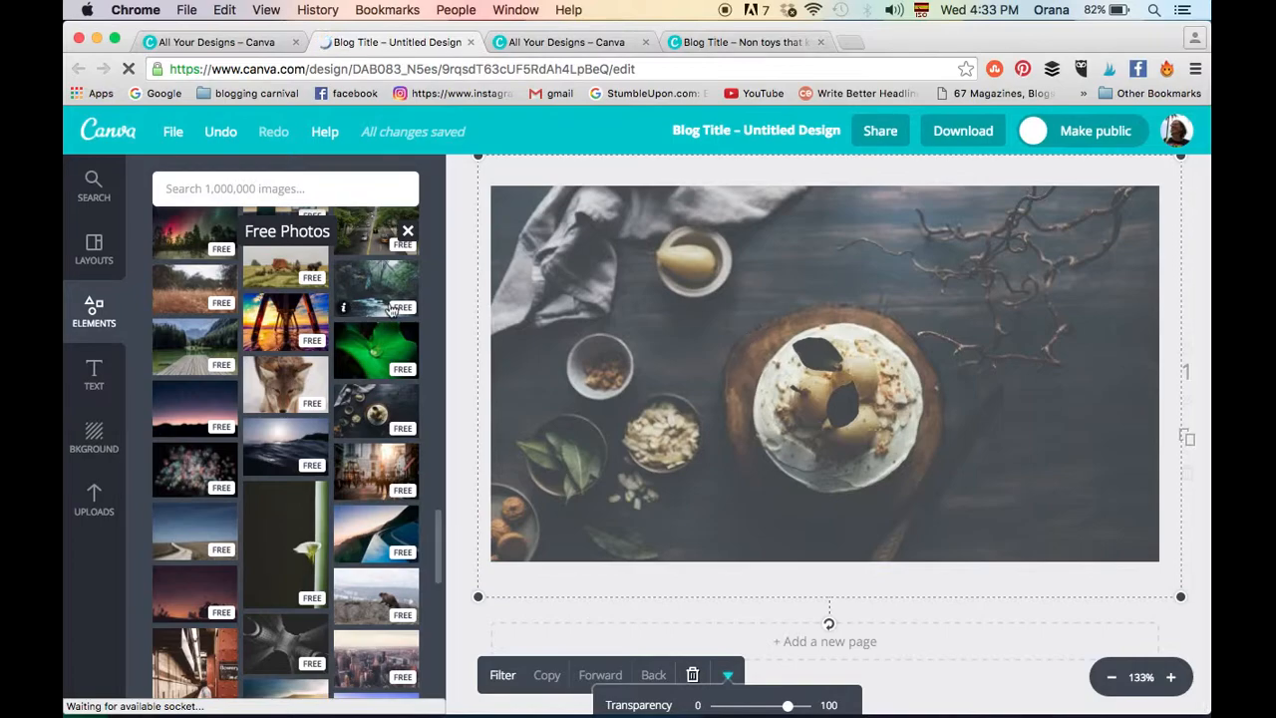
- Add a heading reading "Pear and Amond Tart" and widen its text box to the page's right edge
left_click(97, 385)
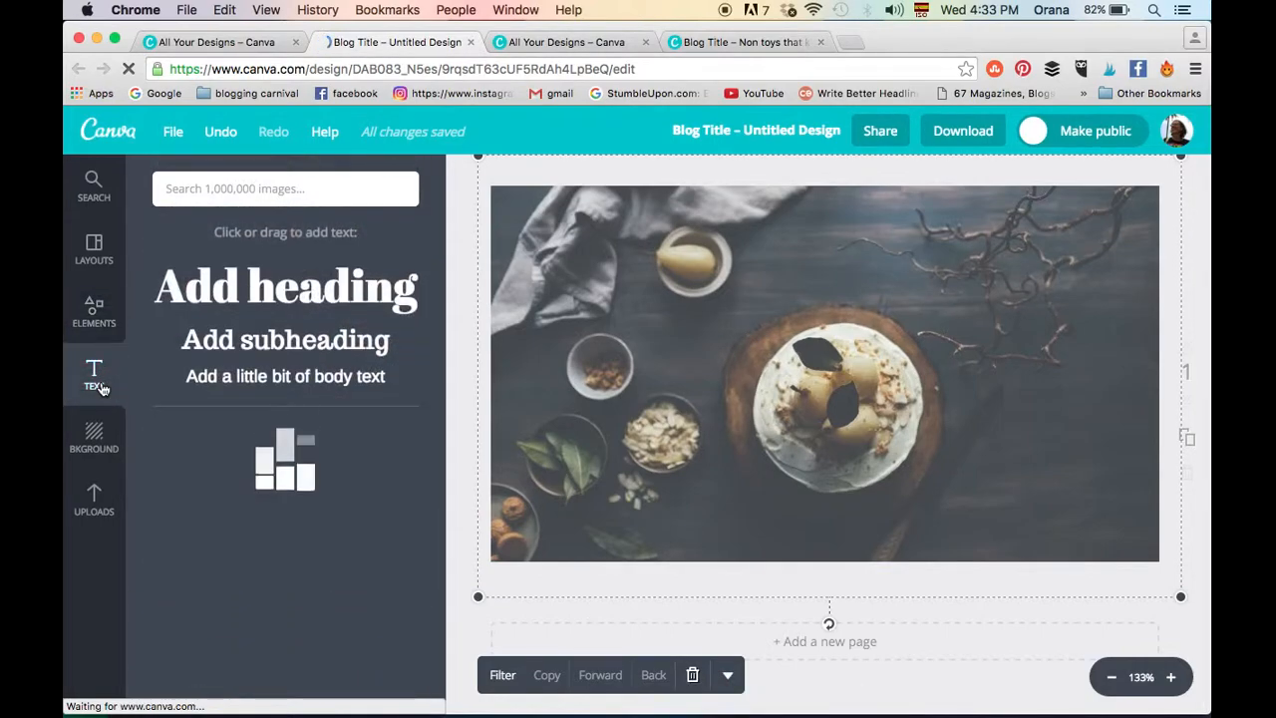
left_click(287, 301)
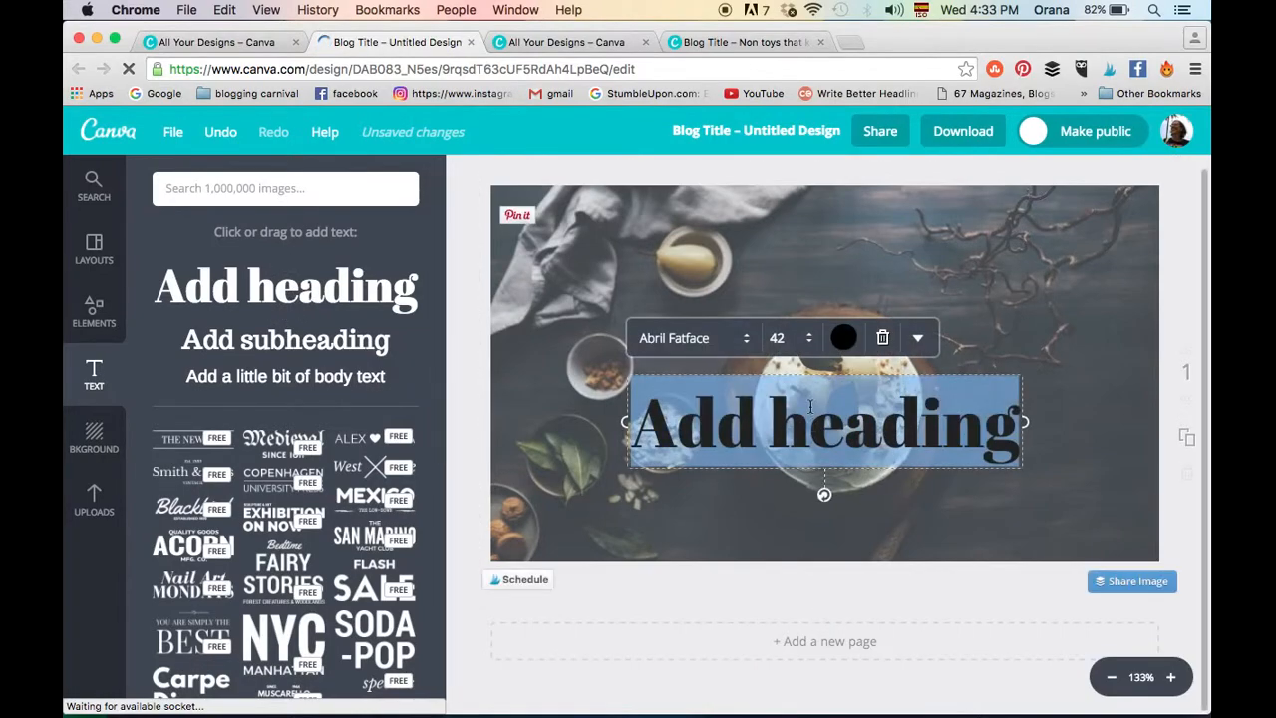
type("Pear an")
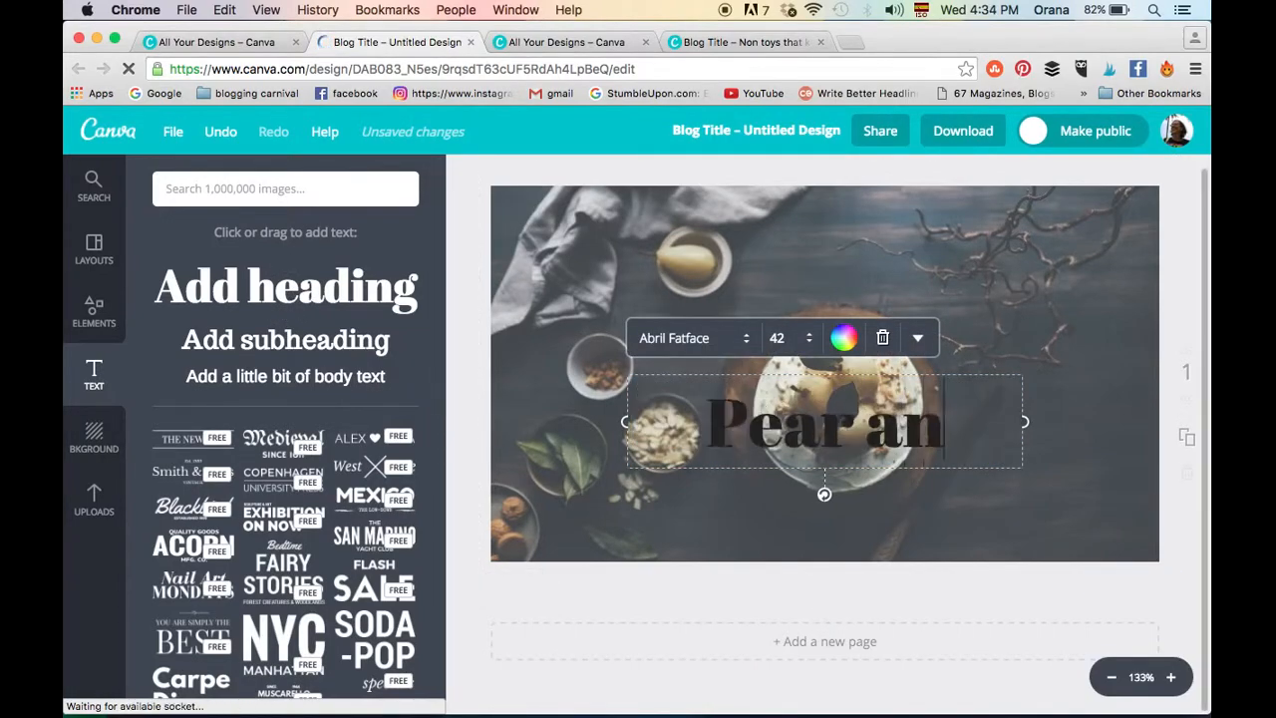
type("d Amond T")
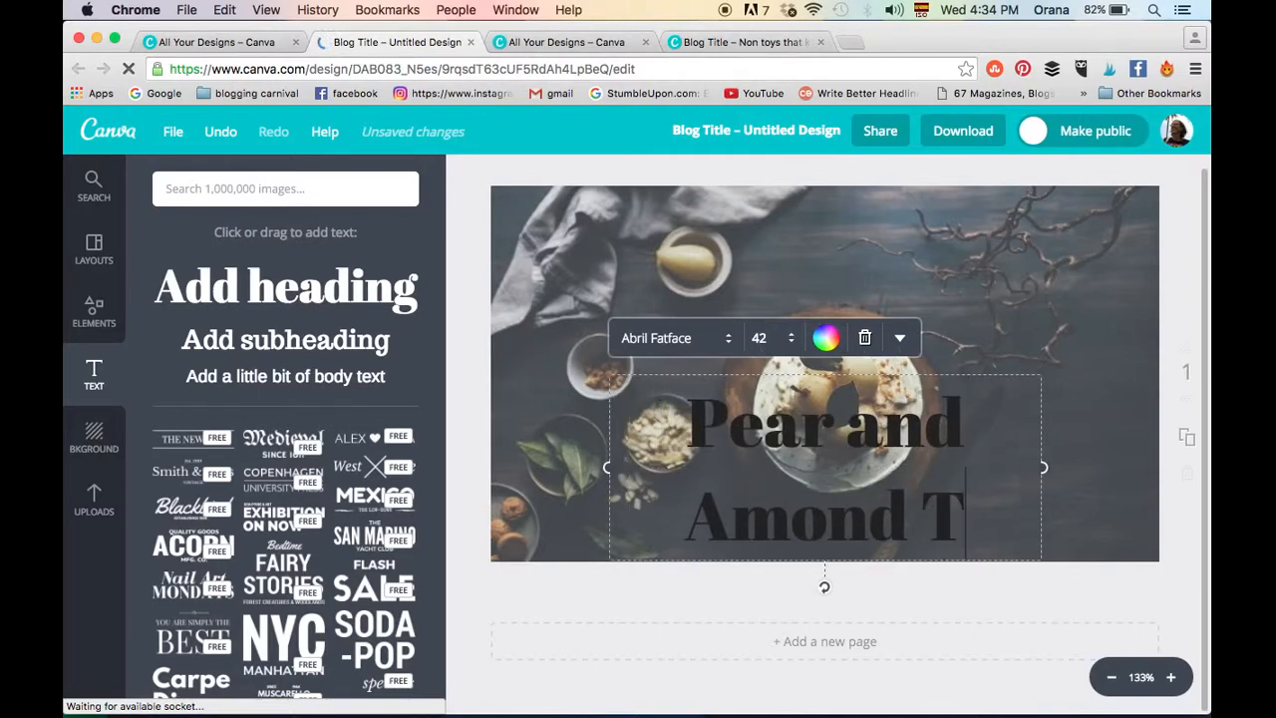
type("art")
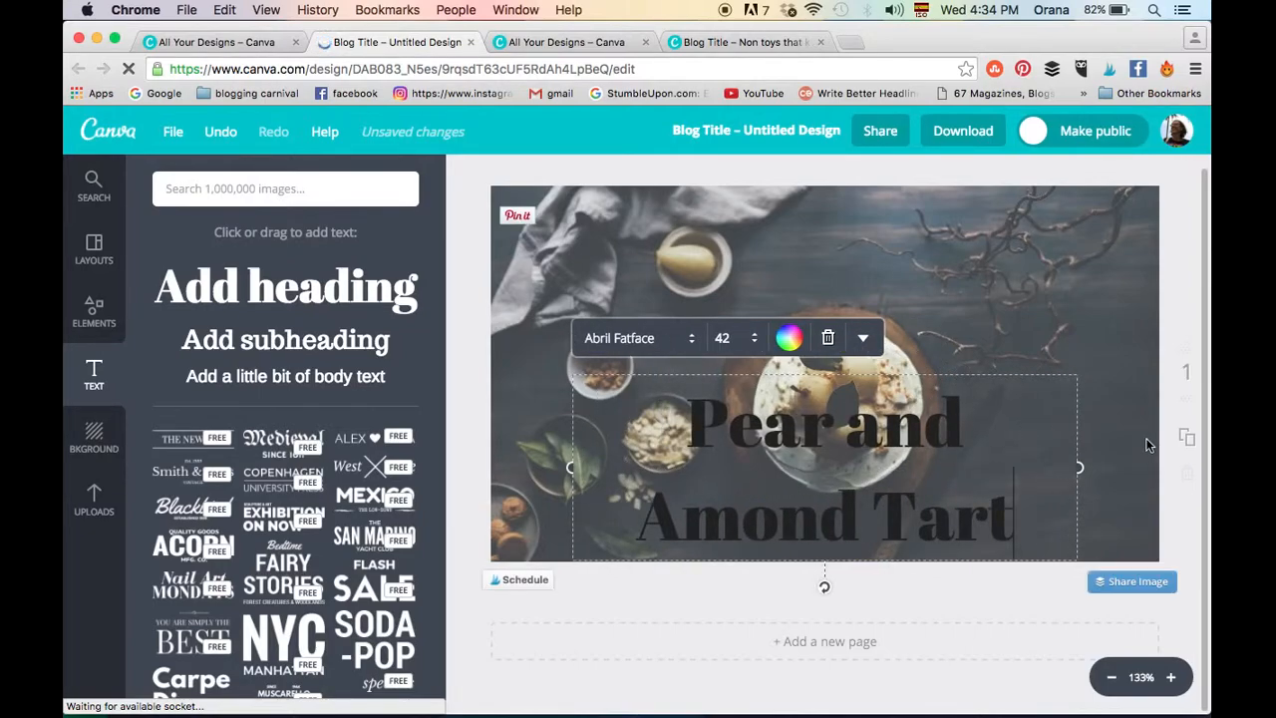
left_click_drag(1079, 467, 1166, 468)
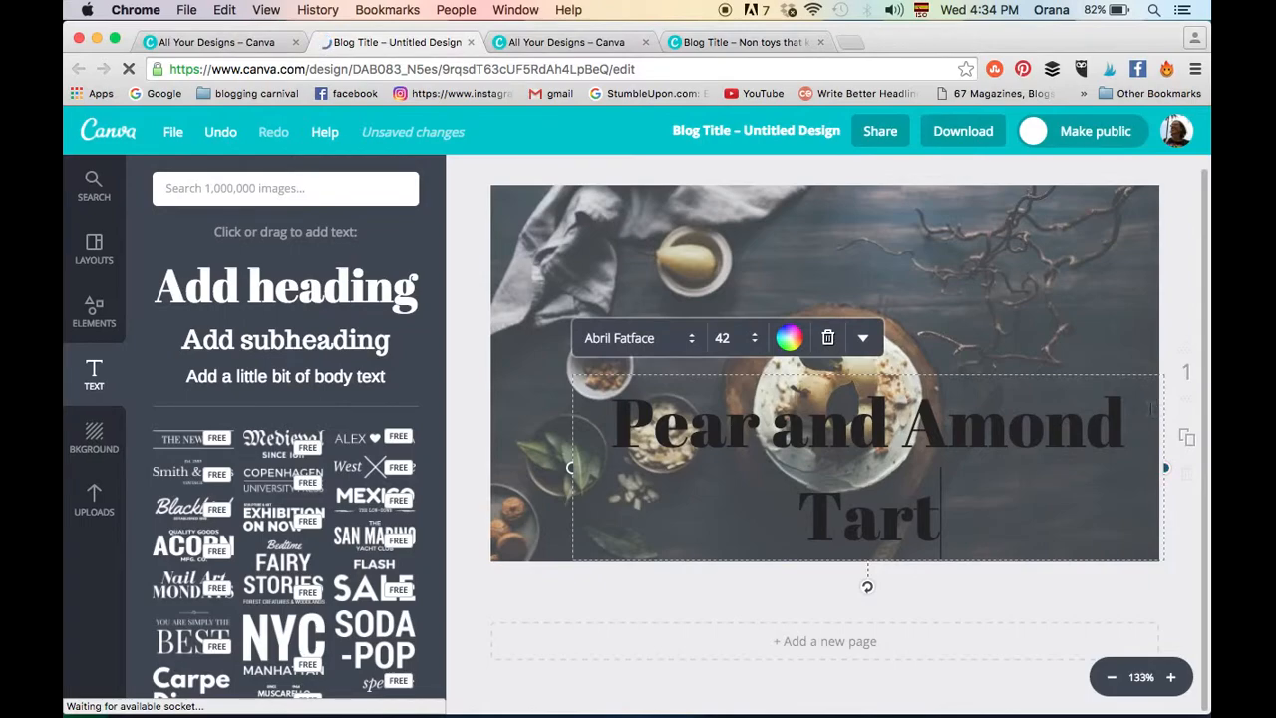
- Set the font of the whole "Pear and Amond Tart" heading to Cantora One
left_click_drag(941, 518, 606, 408)
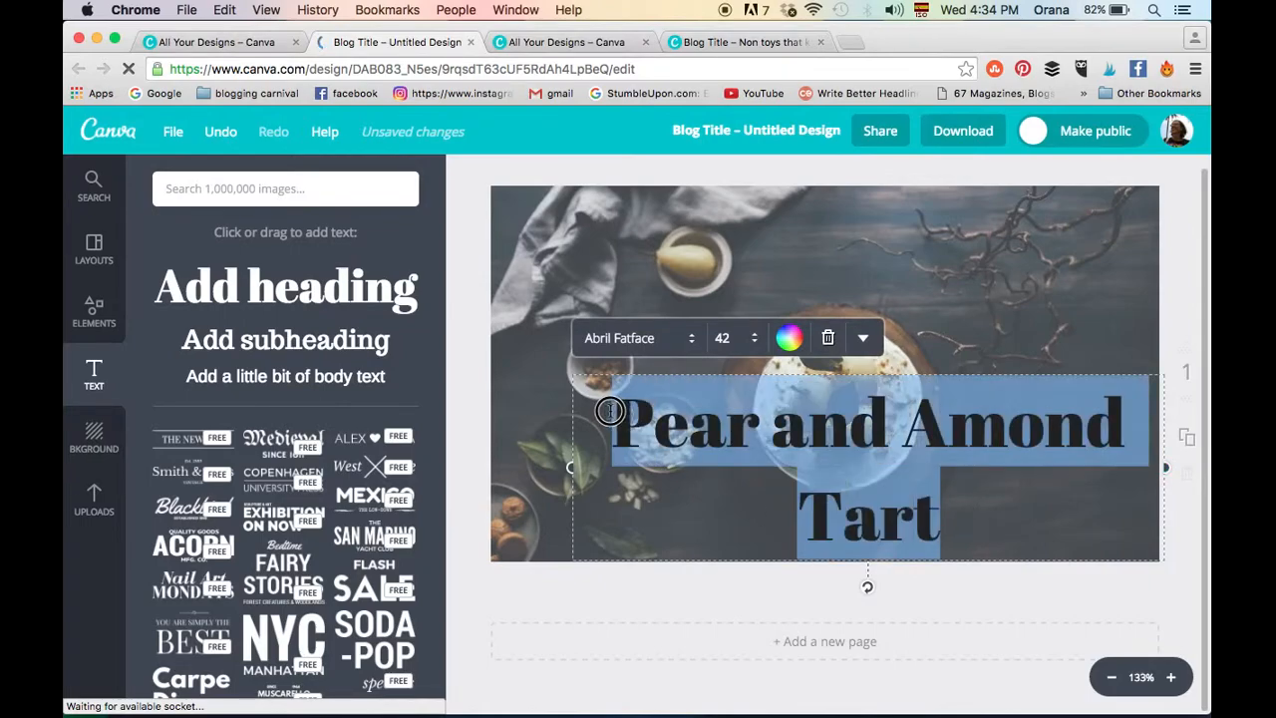
left_click(682, 349)
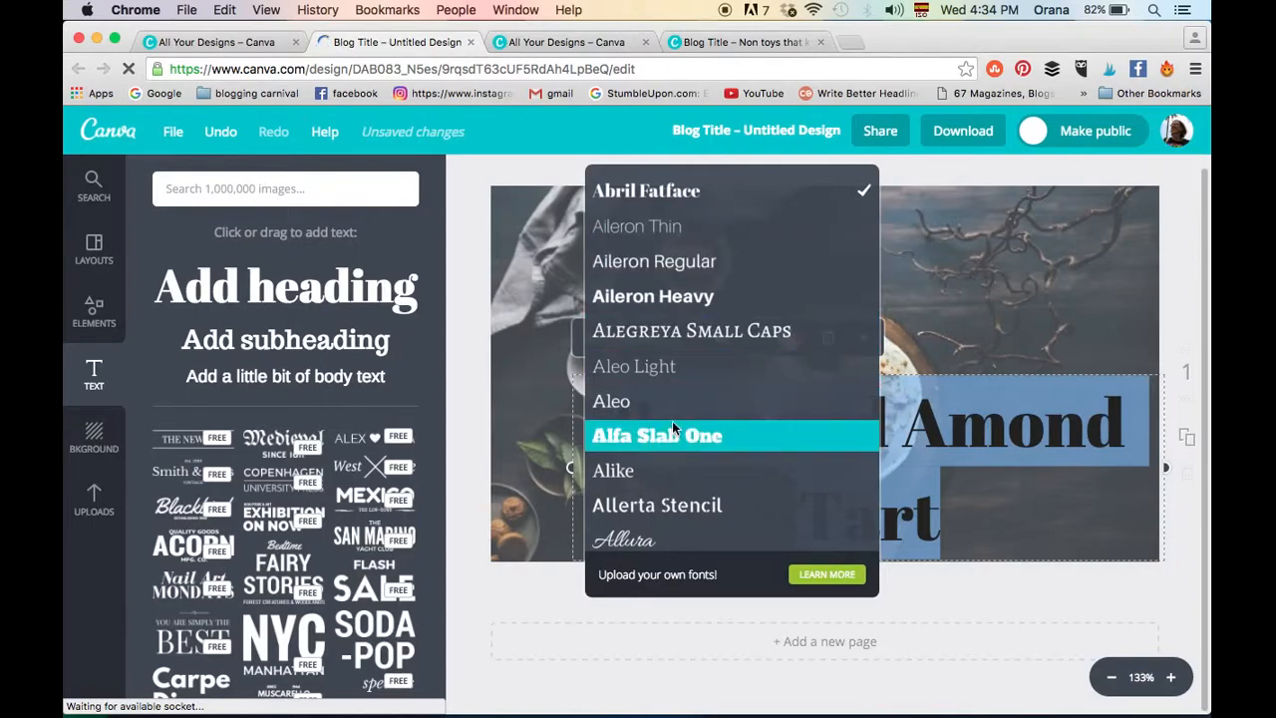
scroll(672, 427, "down", 4)
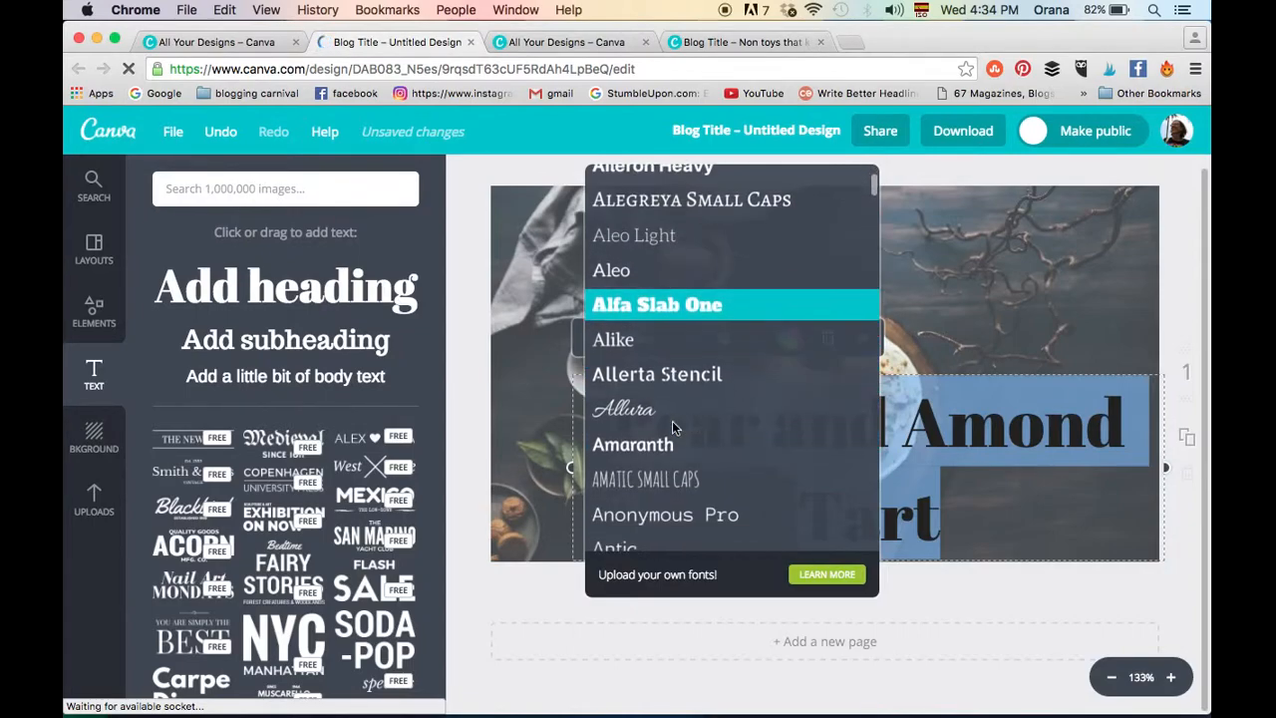
scroll(672, 427, "down", 6)
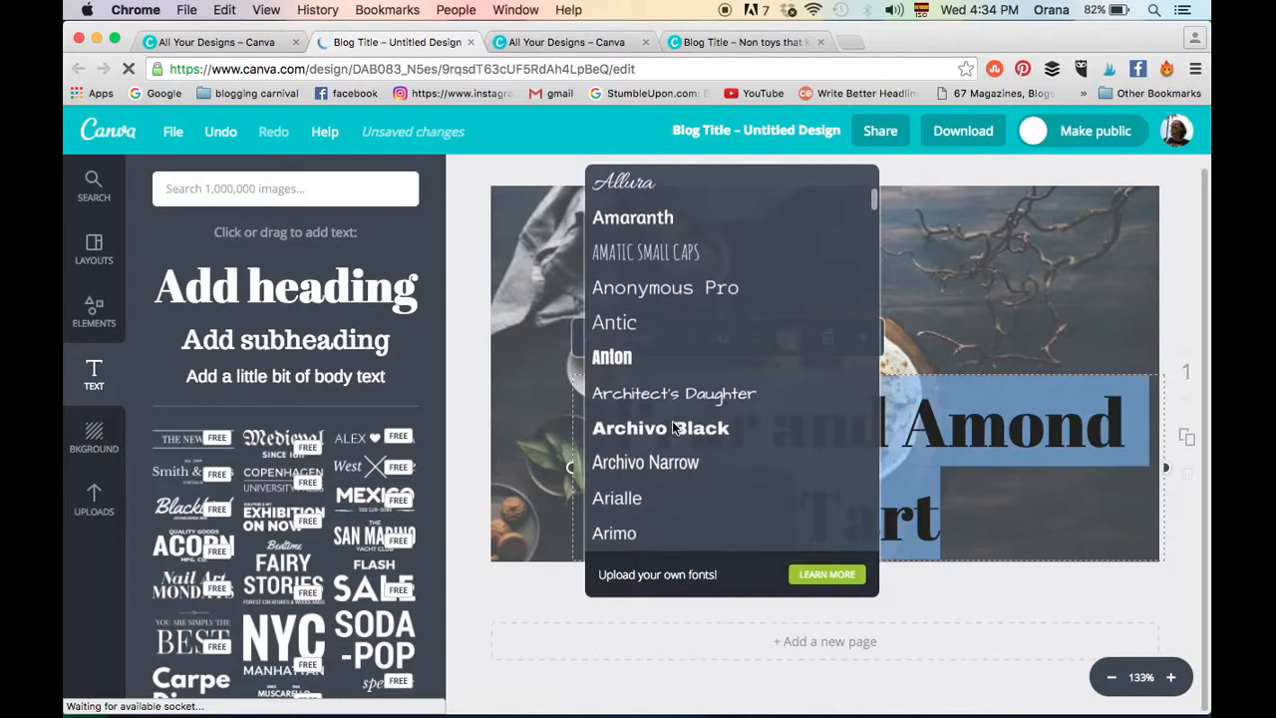
scroll(672, 425, "down", 8)
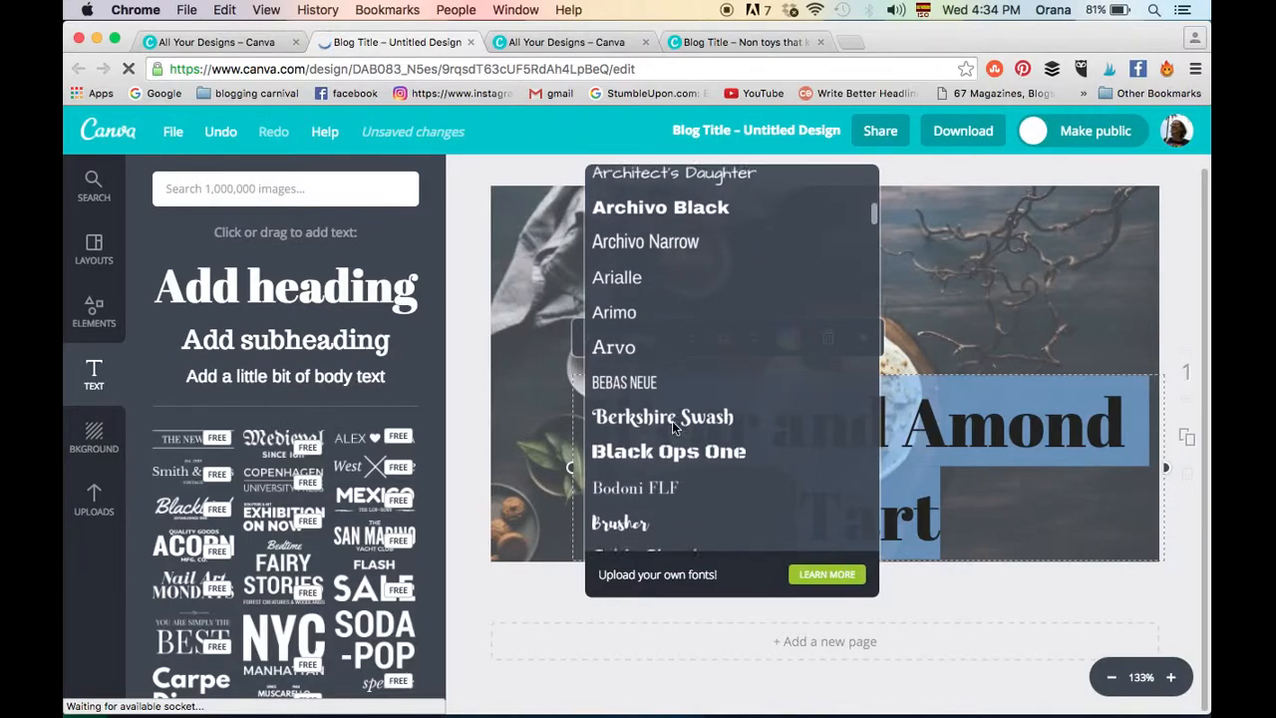
scroll(672, 426, "down", 7)
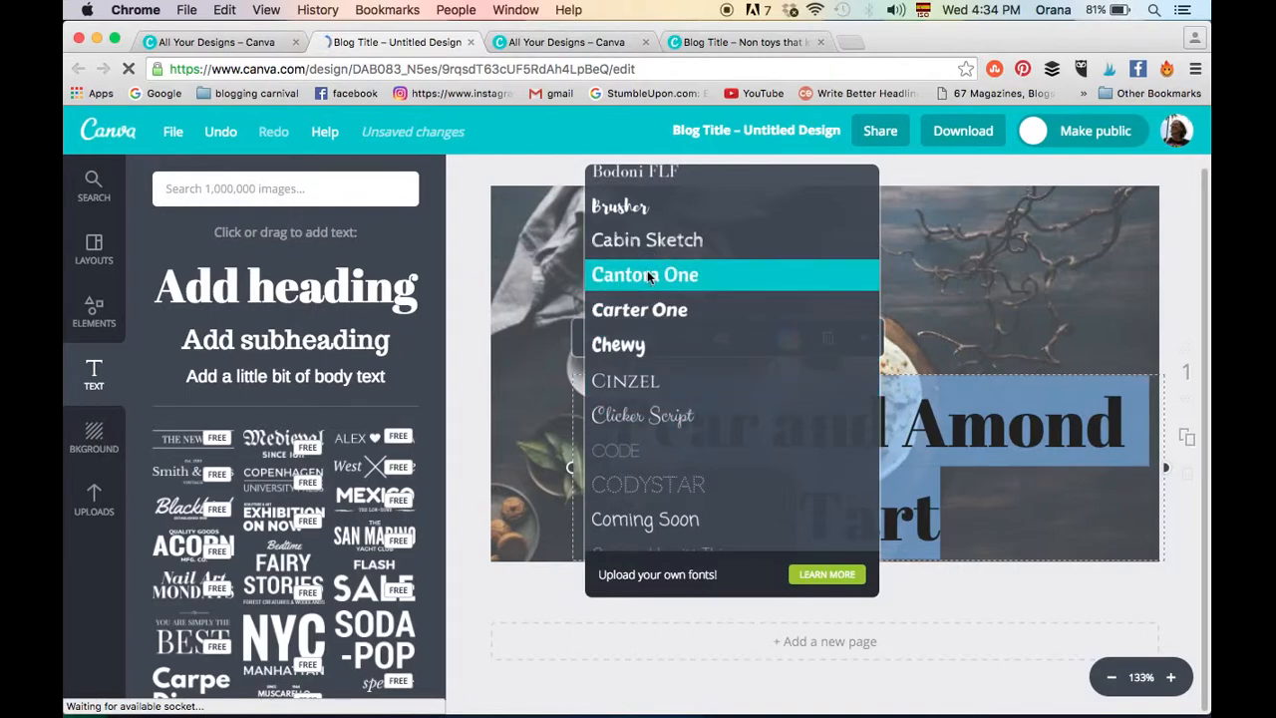
left_click(647, 276)
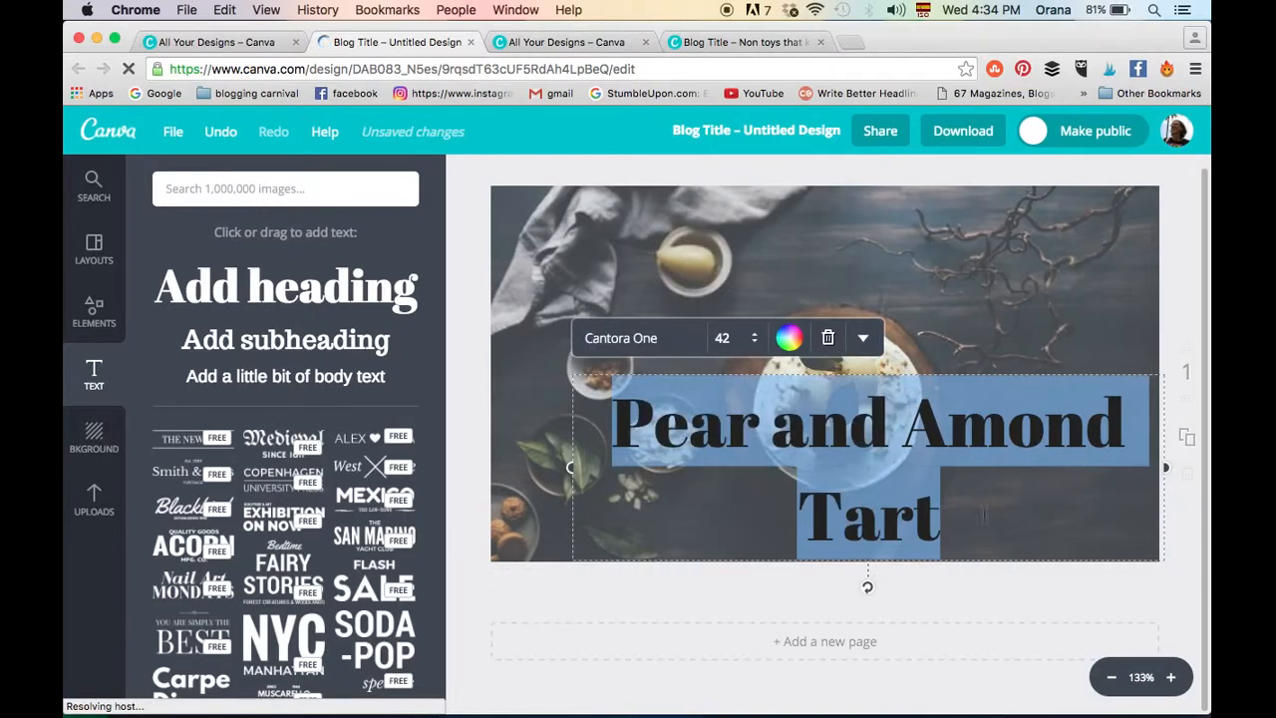
- Reduce the heading's font size to 32 and move it to the lower-right area of the page
left_click(727, 338)
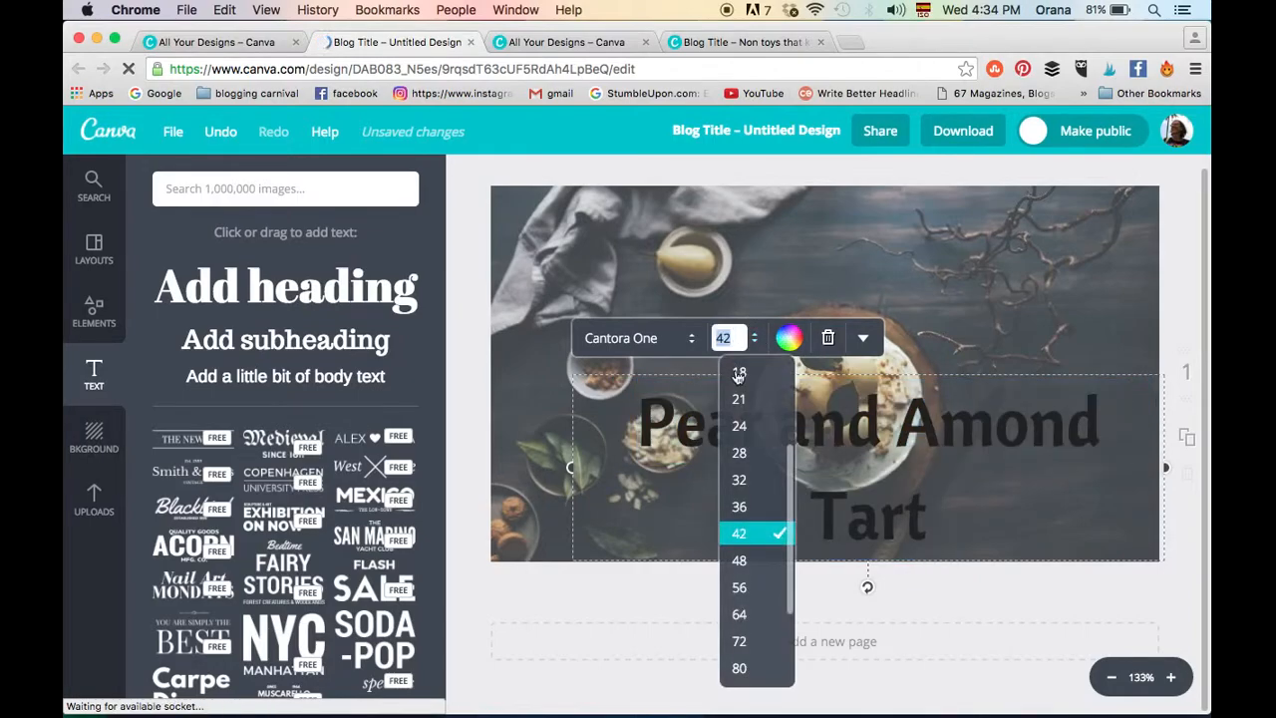
left_click(749, 480)
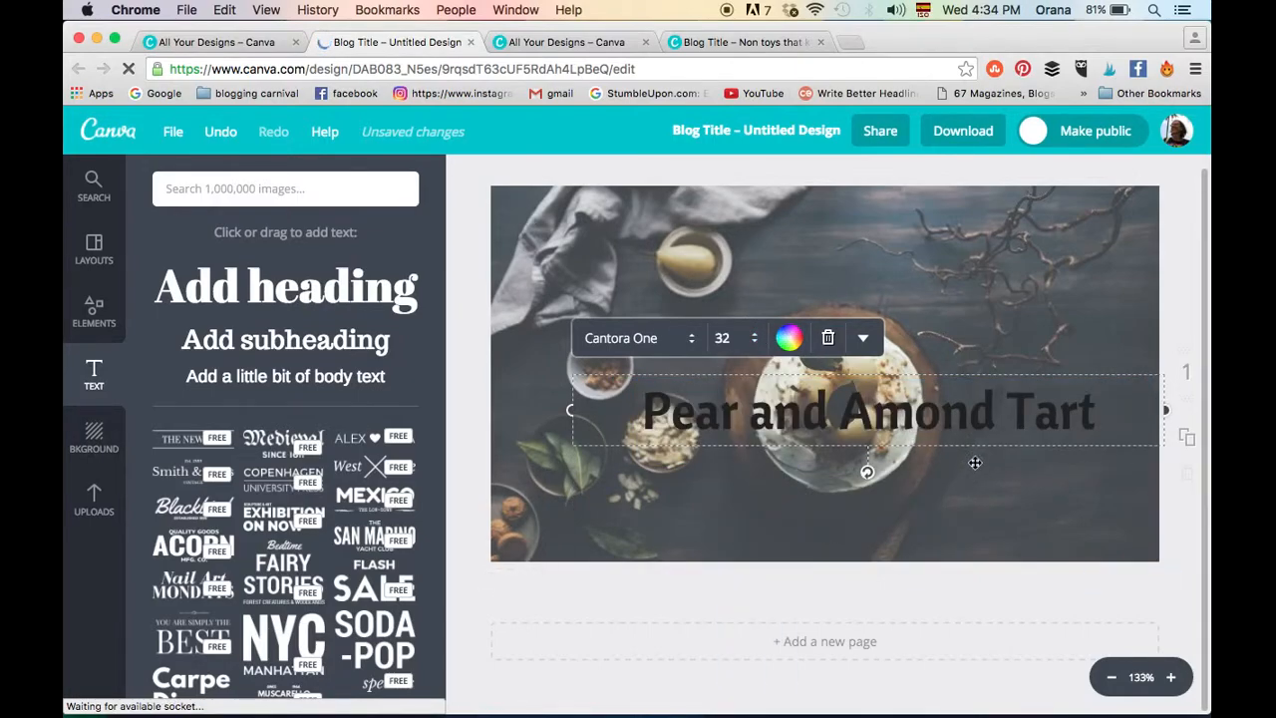
left_click_drag(977, 466, 980, 556)
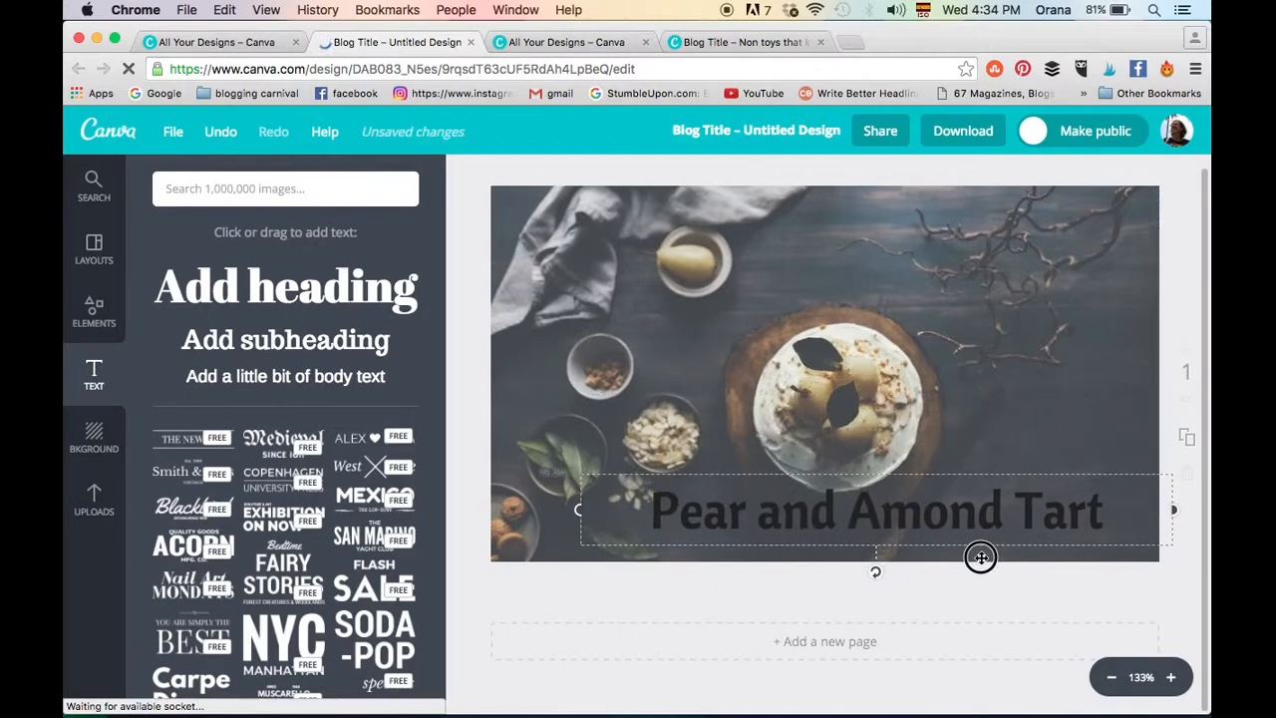
left_click_drag(977, 511, 1008, 553)
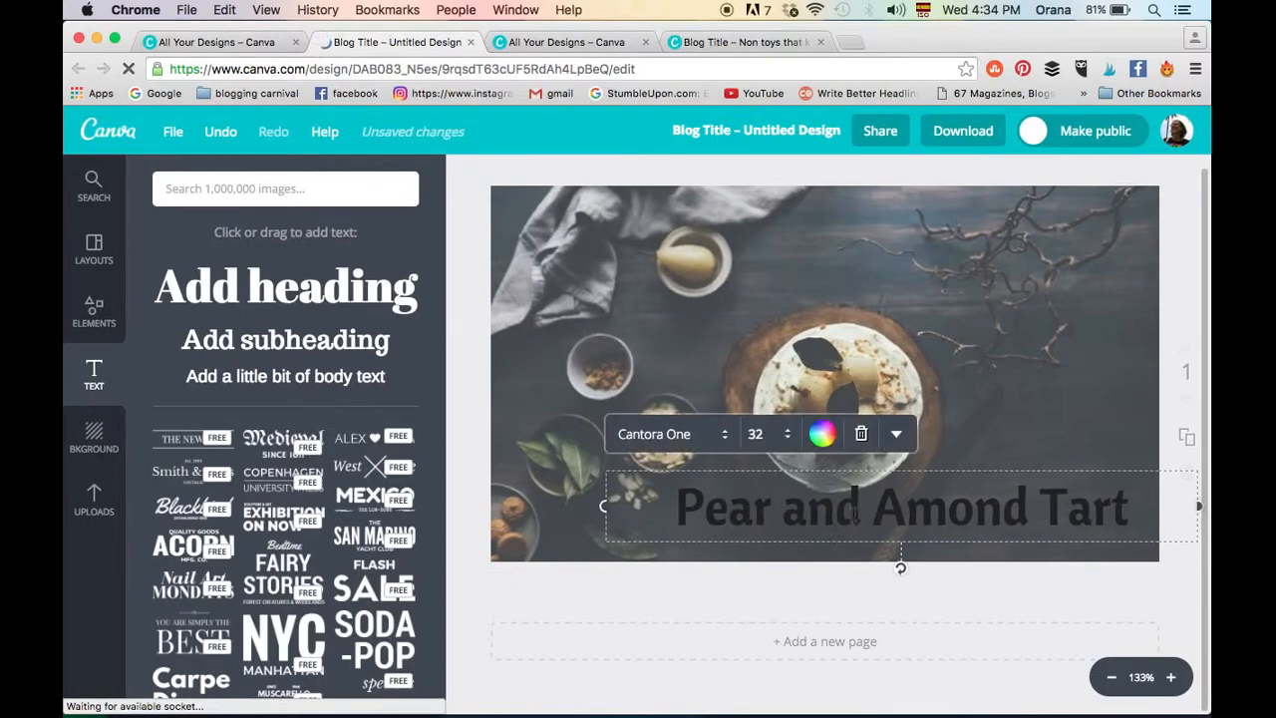
- Recolour the whole heading from yellow to a custom pale yellow, color code fff392
triple_click(885, 503)
left_click(823, 435)
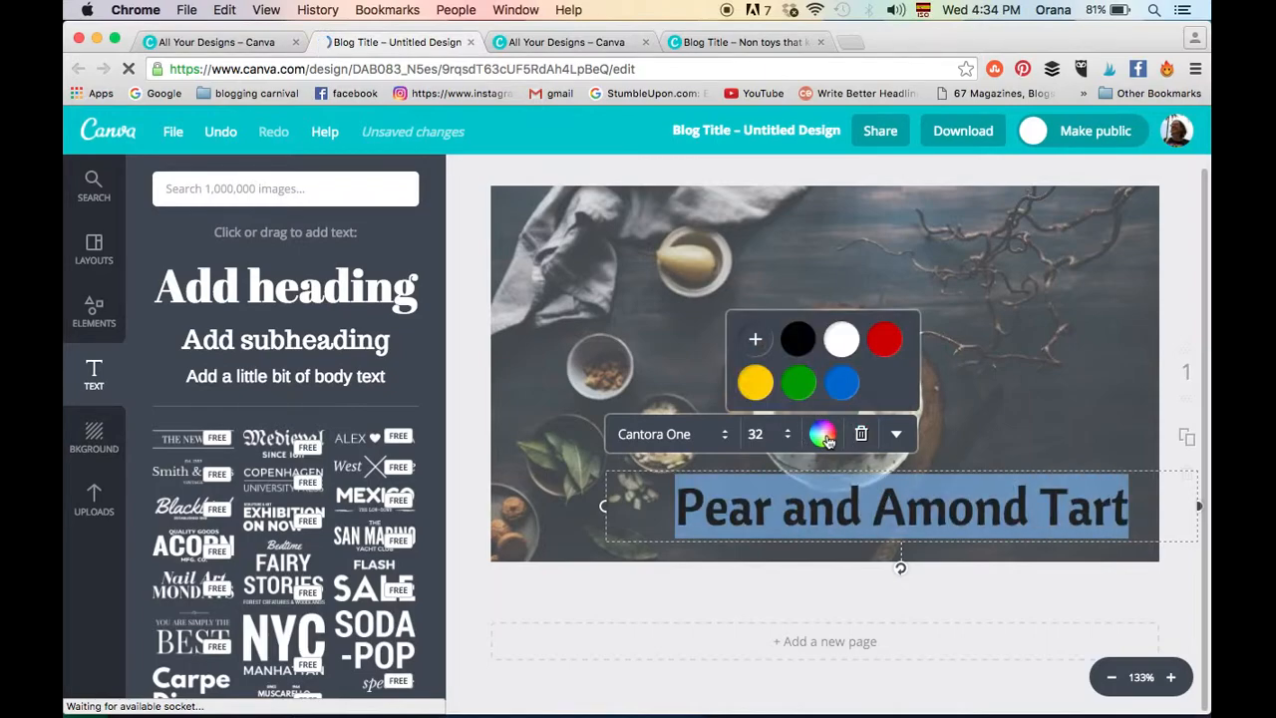
left_click(755, 382)
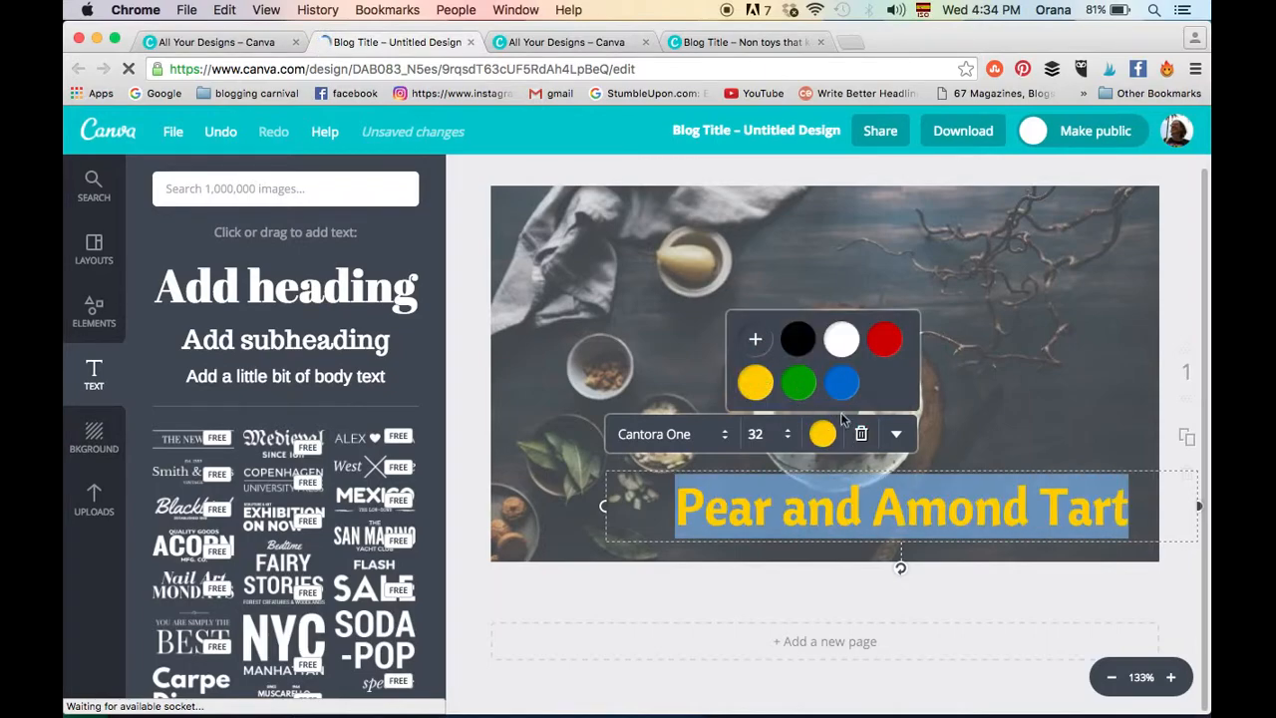
left_click(755, 344)
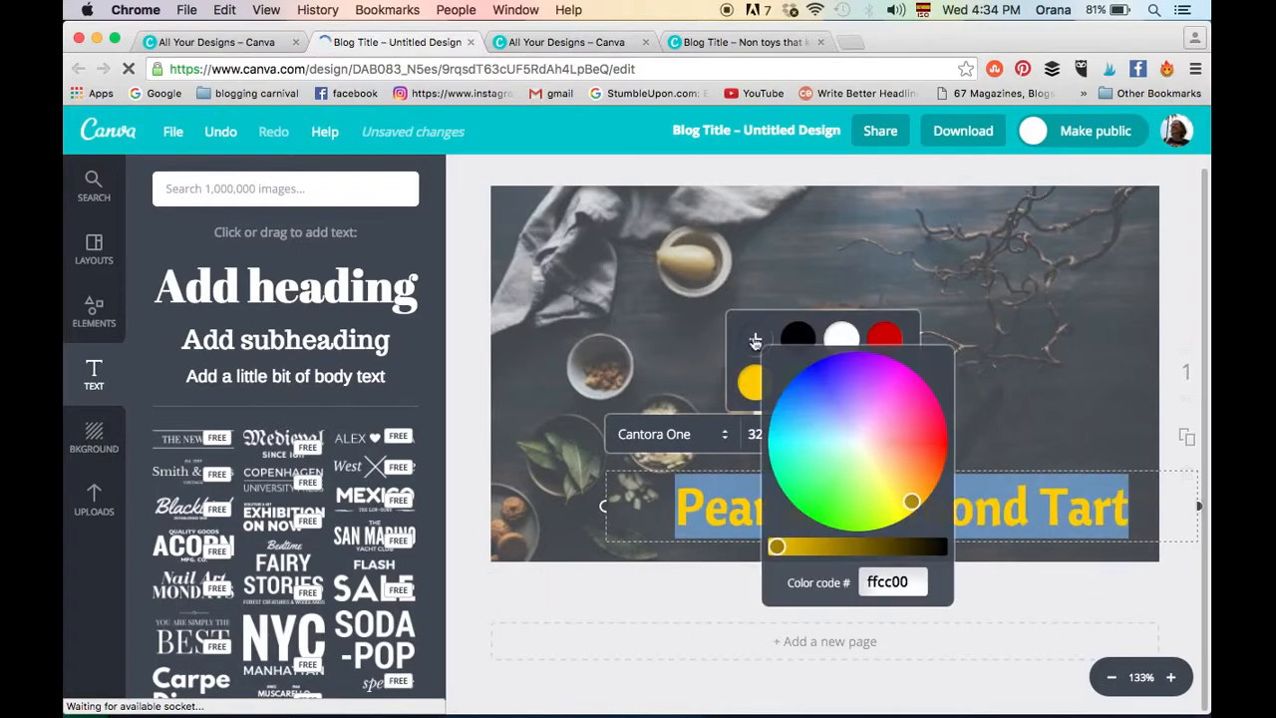
left_click(890, 479)
left_click_drag(888, 476, 878, 470)
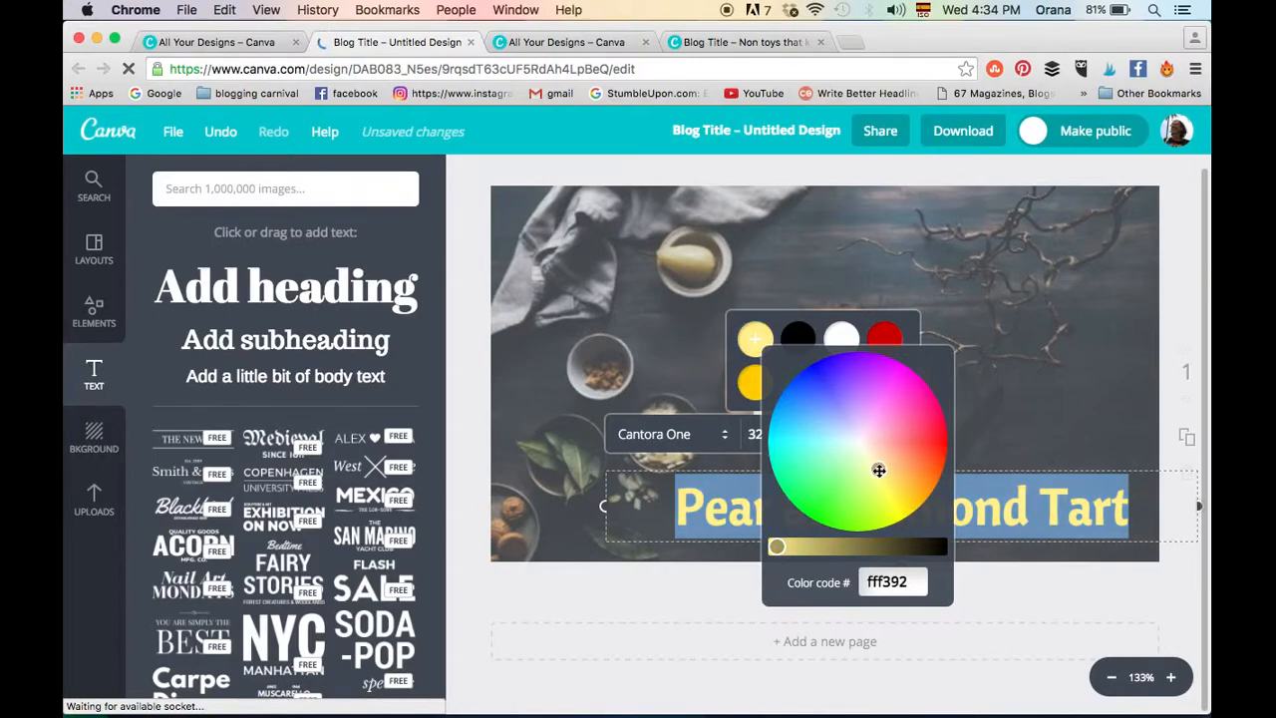
left_click(971, 399)
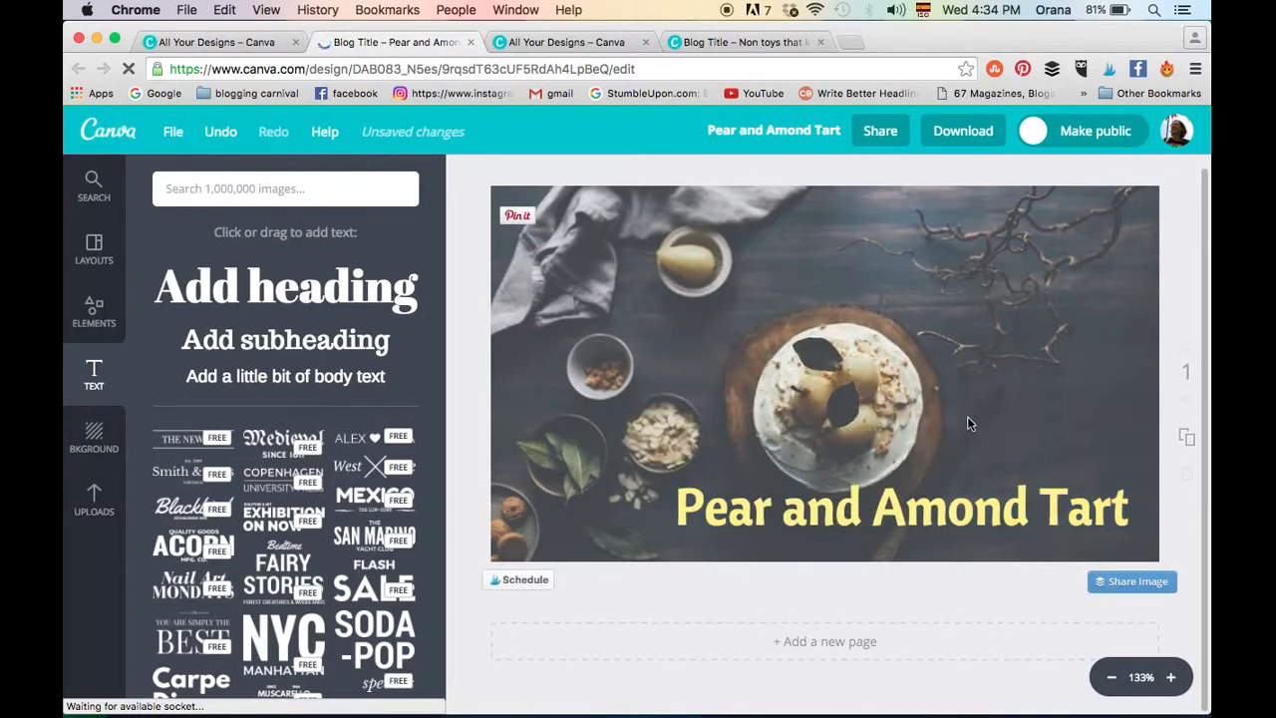
- Correct the misspelled word in the heading so it reads "Pear and Almond Tart"
left_click(903, 512)
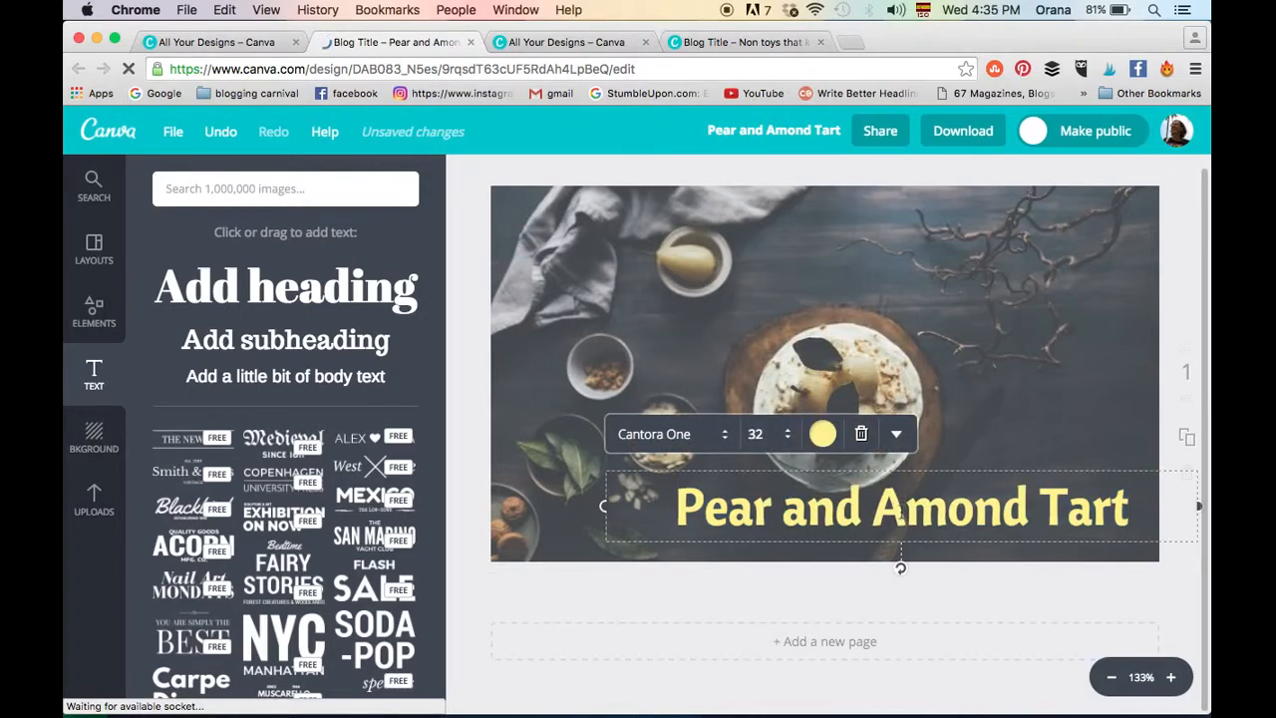
type("l")
left_click(1115, 431)
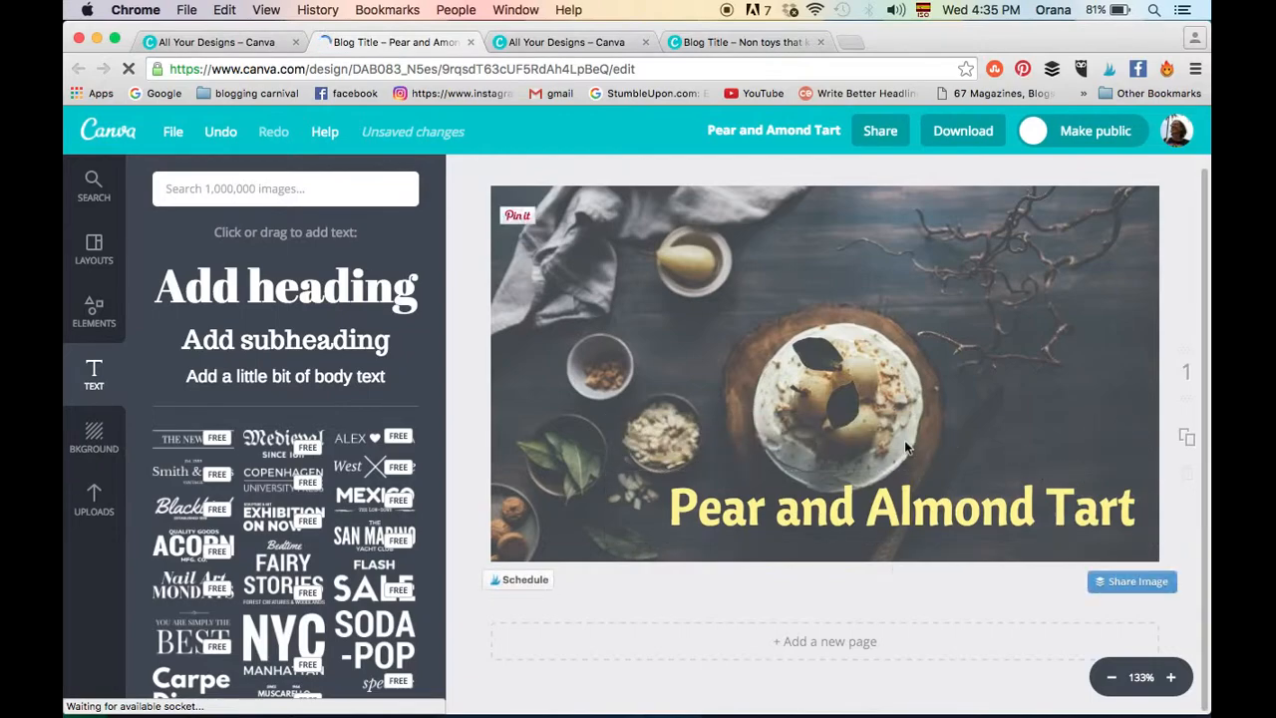
- Shift the background photo slightly upward on the page and nudge the heading up a little
left_click(1018, 371)
left_click_drag(1017, 365, 1016, 347)
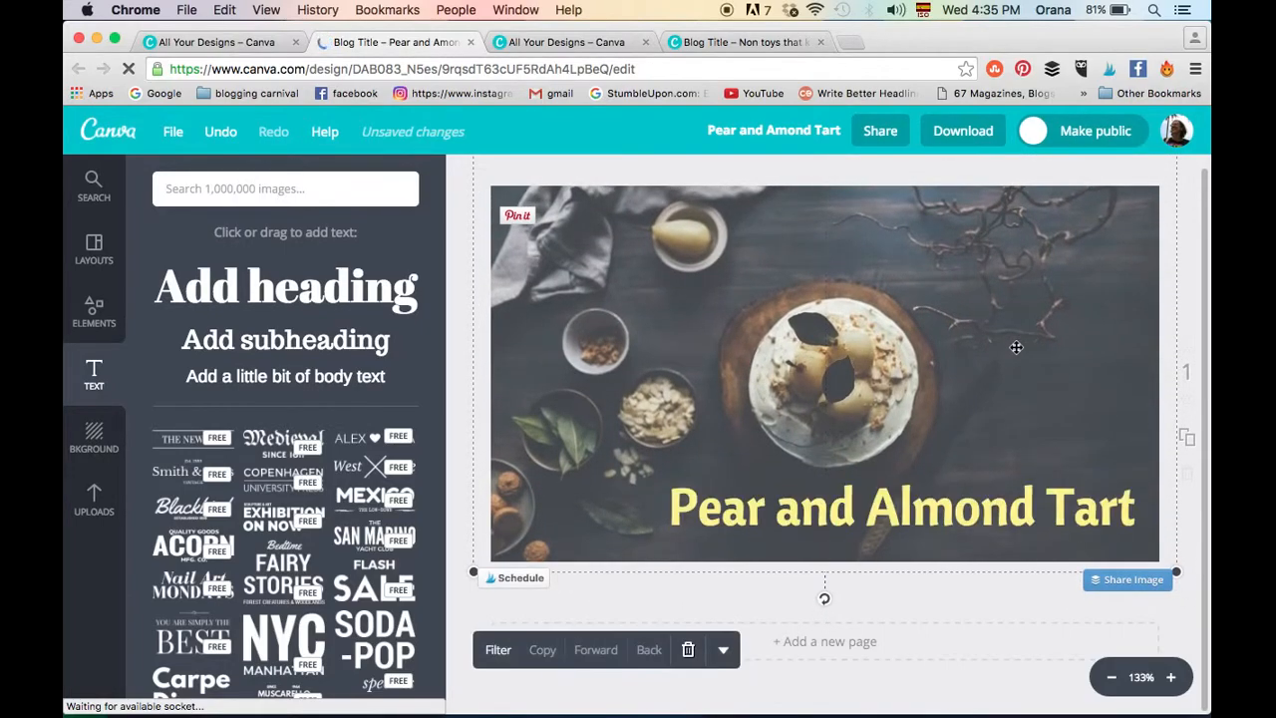
left_click_drag(985, 508, 985, 499)
- Add a subheading to the page and set its font to Text Me One
left_click(333, 339)
left_click(785, 353)
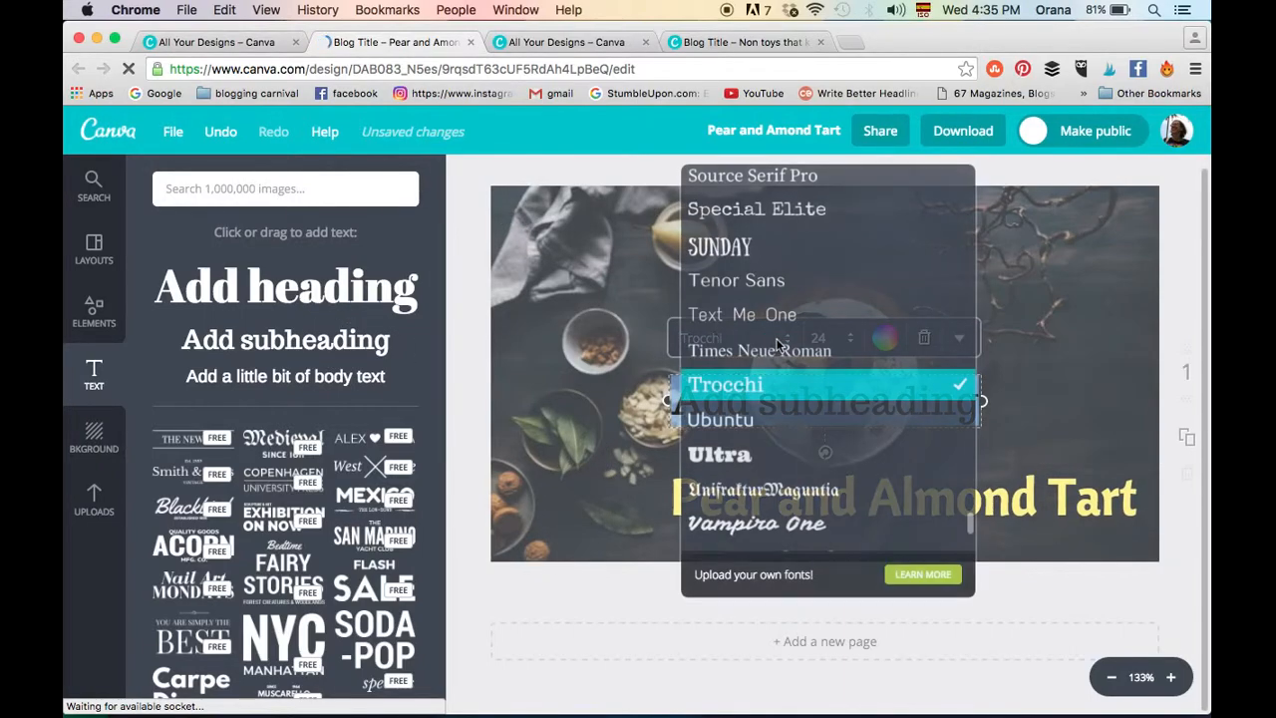
scroll(792, 372, "down", 3)
scroll(792, 379, "down", 3)
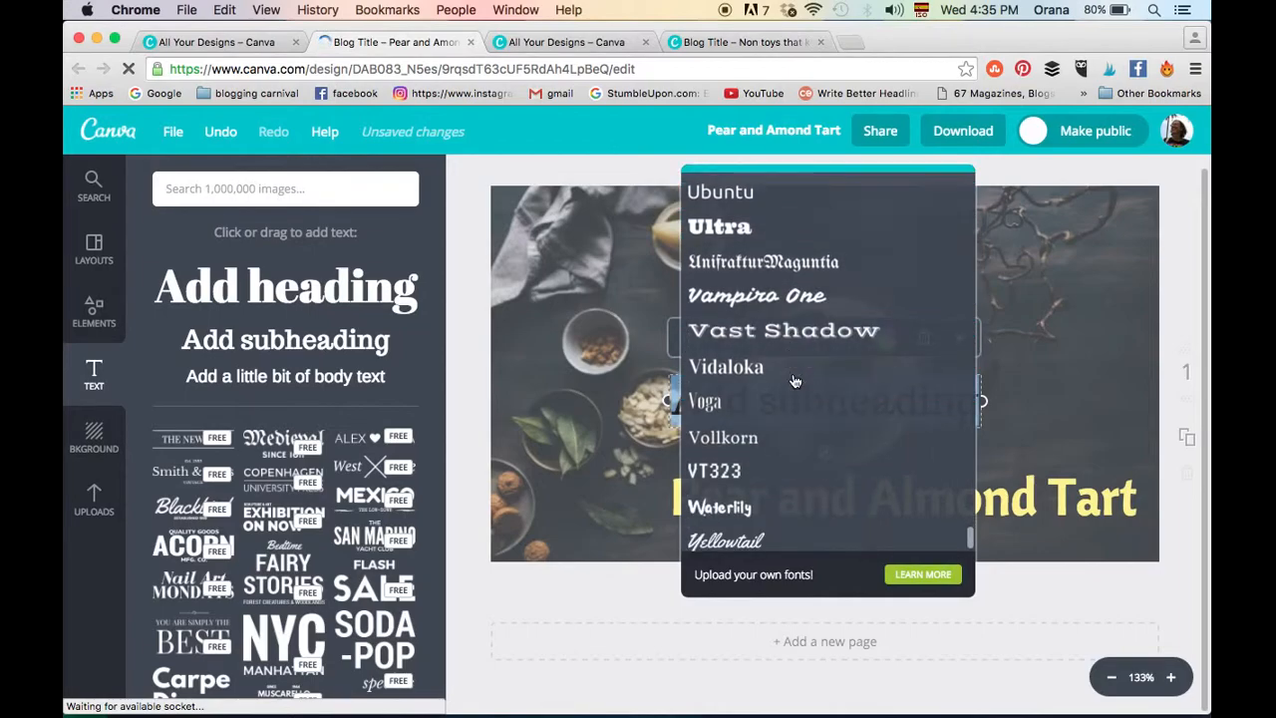
scroll(794, 378, "up", 10)
scroll(794, 379, "down", 1)
scroll(794, 379, "down", 2)
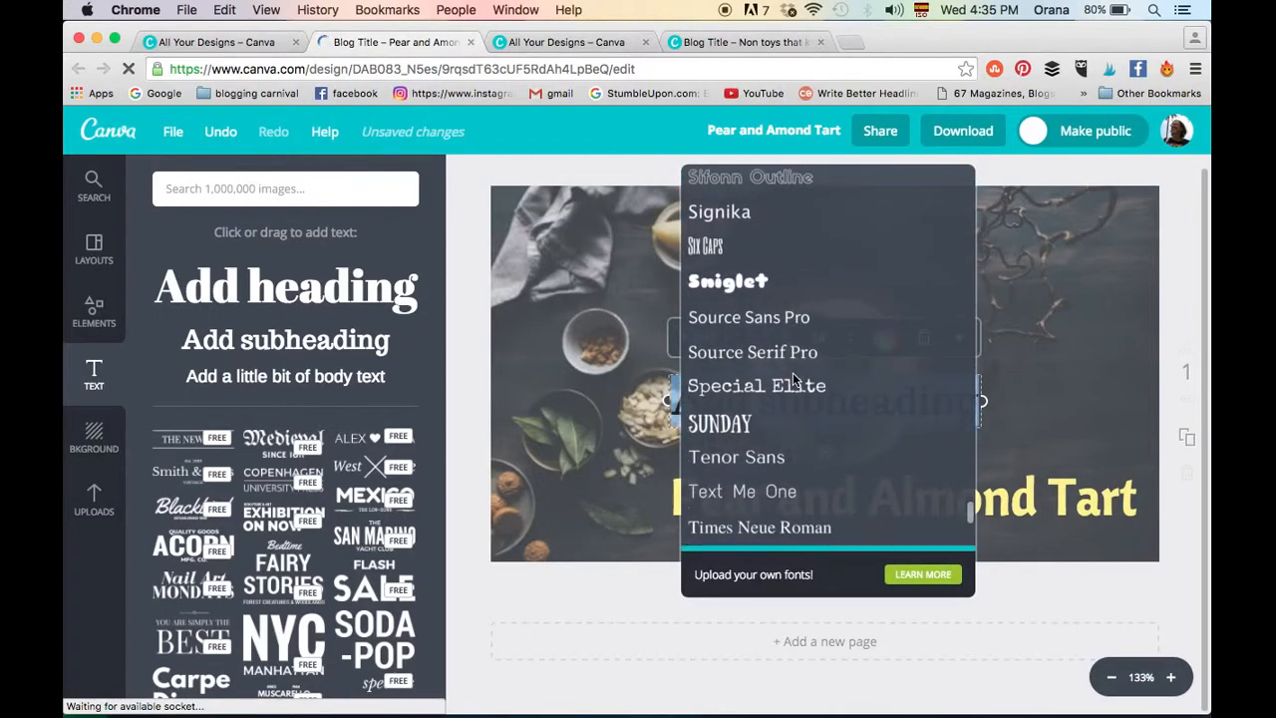
left_click(746, 491)
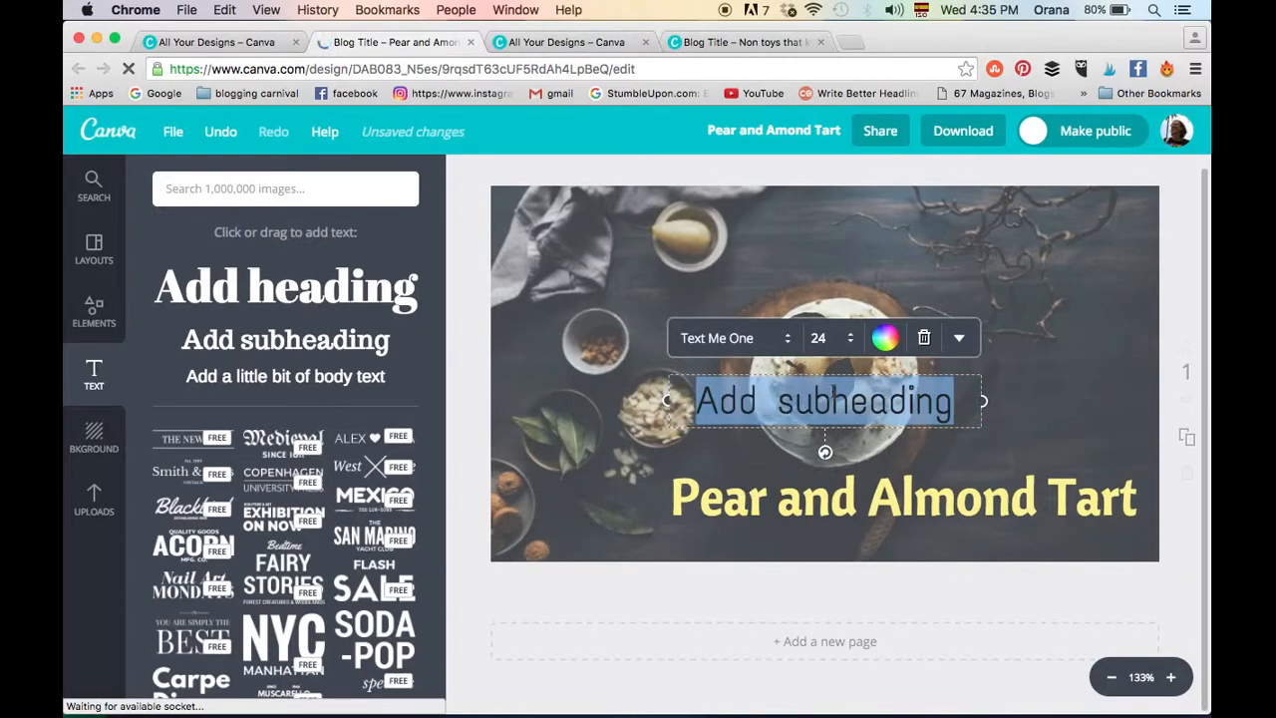
- Replace the subheading's placeholder text with "A Summer Recipe"
type("A Summer Recipe")
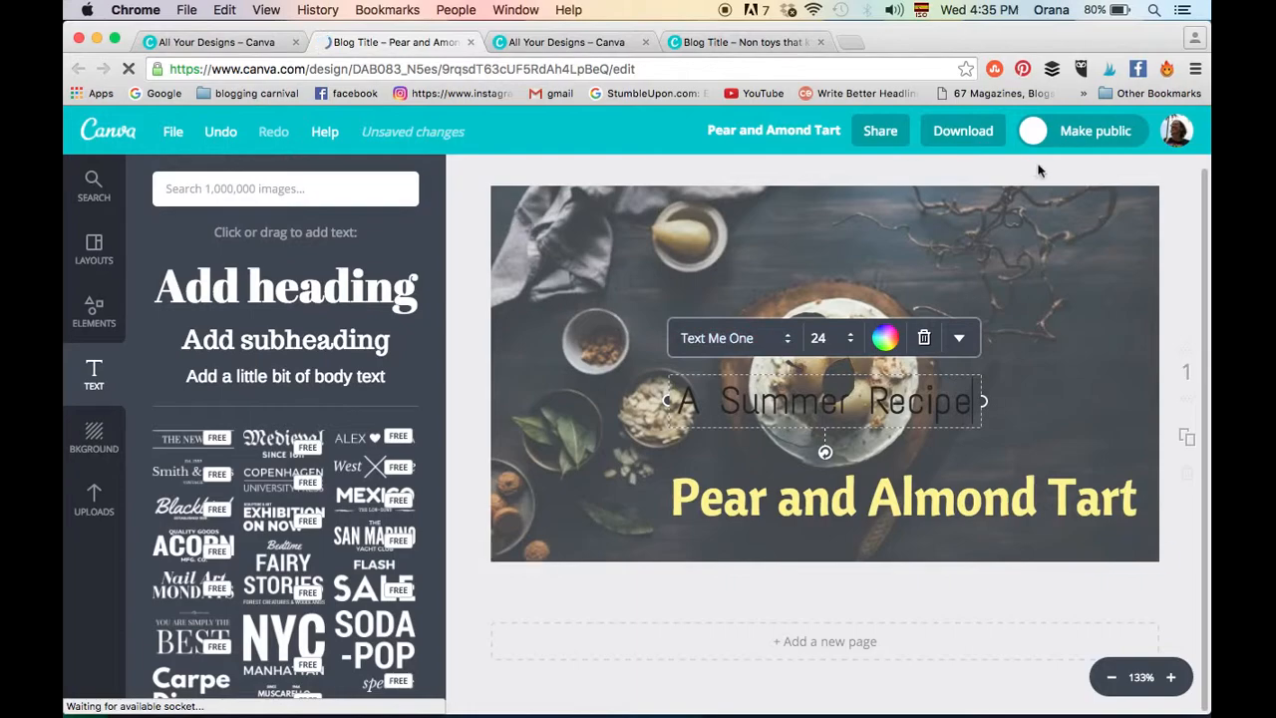
- Change the subheading's wording to "An Autumn Delight"
key("BackSpace")
key("BackSpace")
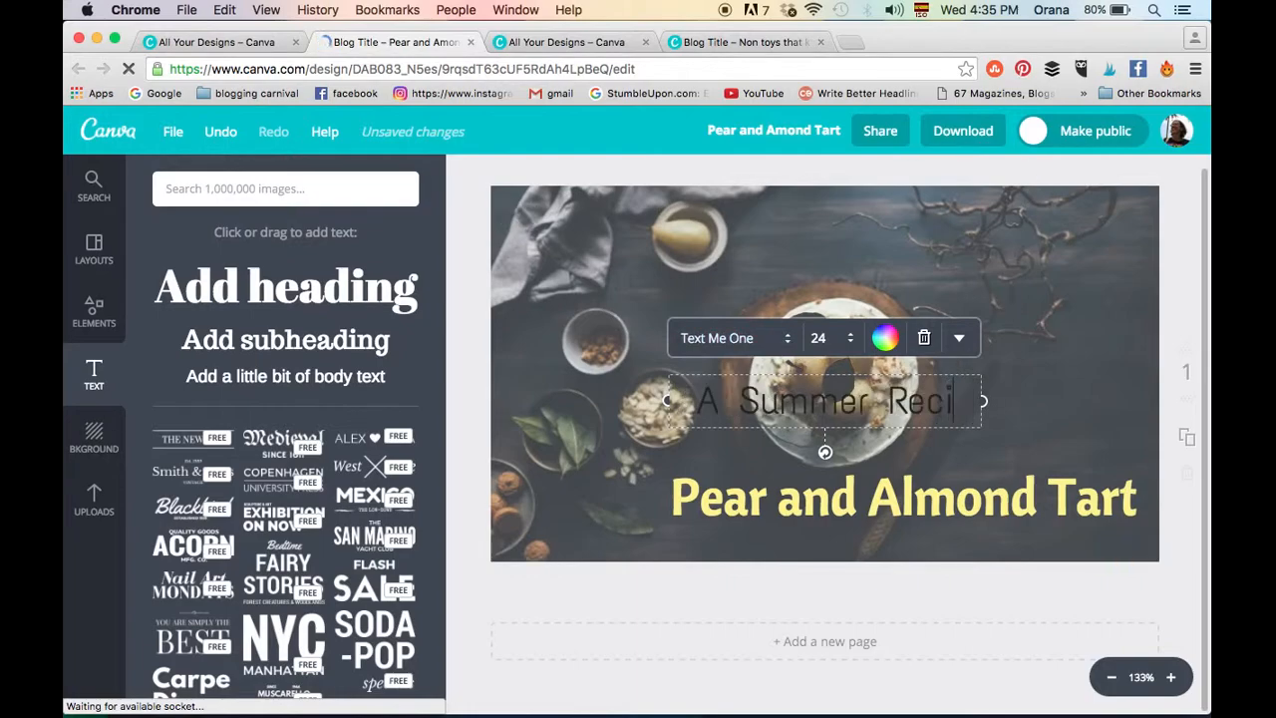
key("BackSpace")
key("BackSpace")
key("BackSpace")
key("BackSpace")
key("BackSpace")
key("BackSpace")
key("BackSpace")
key("BackSpace")
key("BackSpace")
key("BackSpace")
key("BackSpace")
key("BackSpace")
type("n Autu")
key("BackSpace")
key("BackSpace")
key("BackSpace")
key("BackSpace")
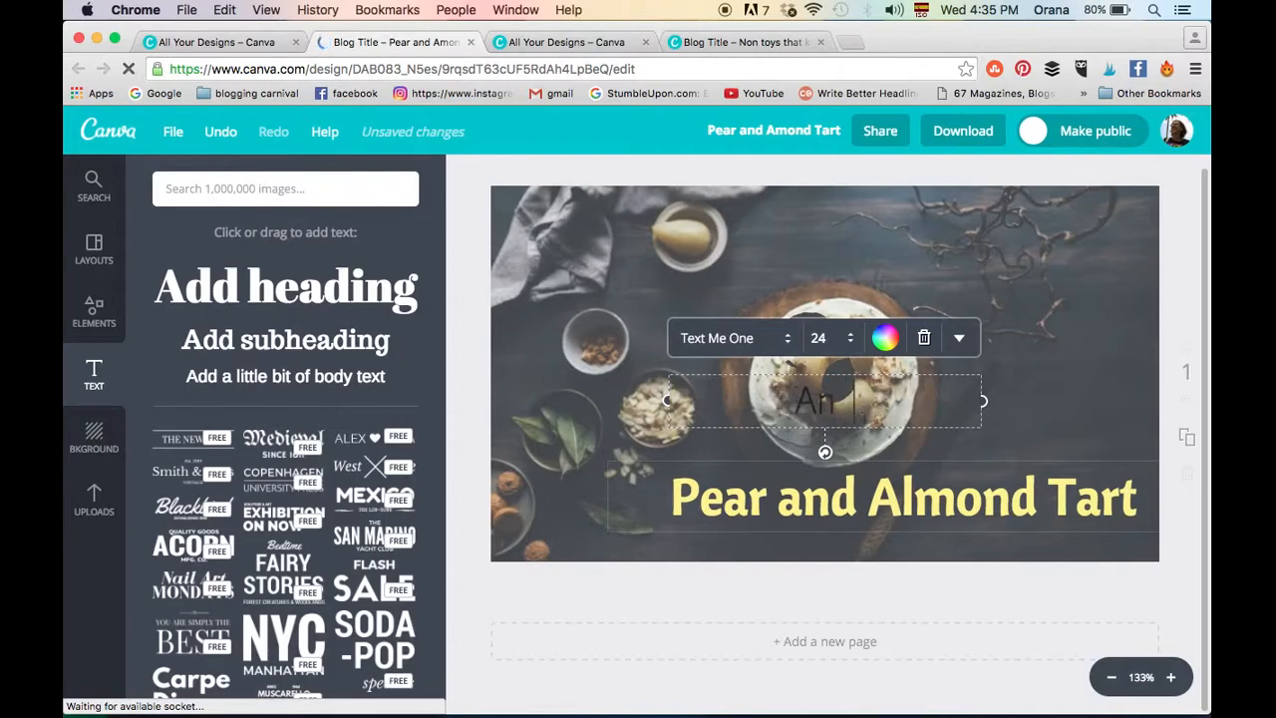
type("Autumn")
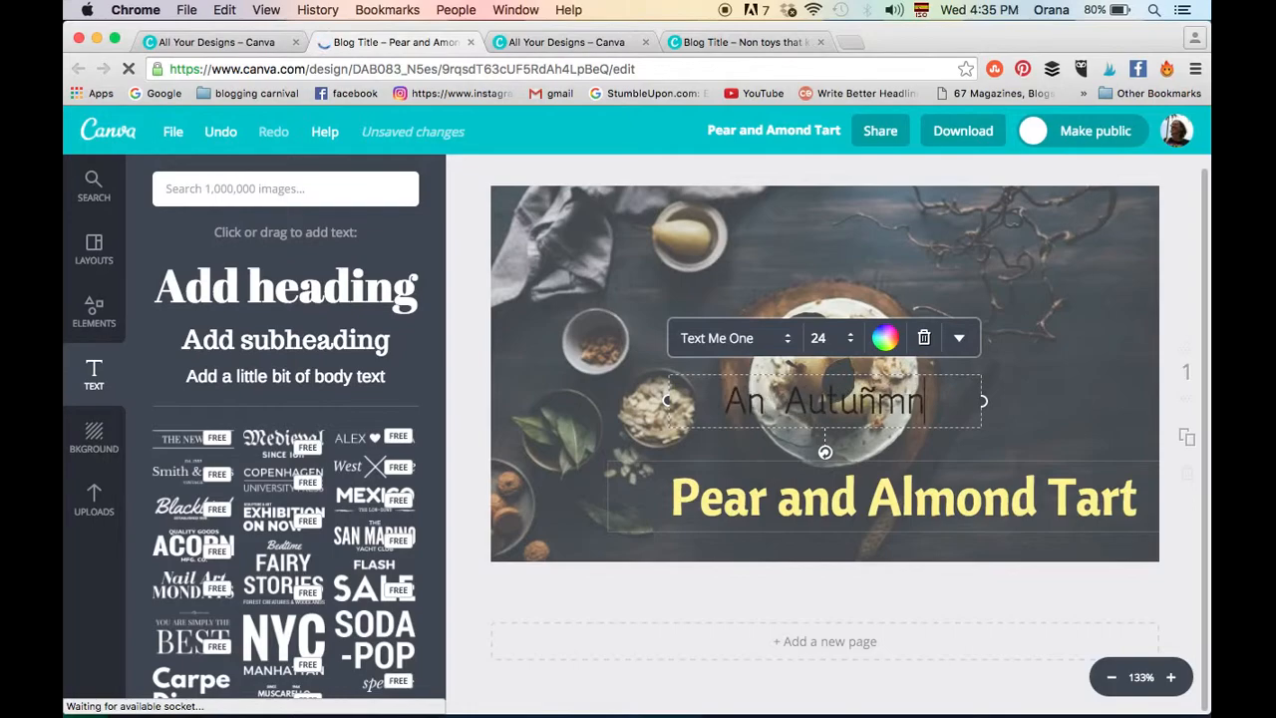
type(" Del")
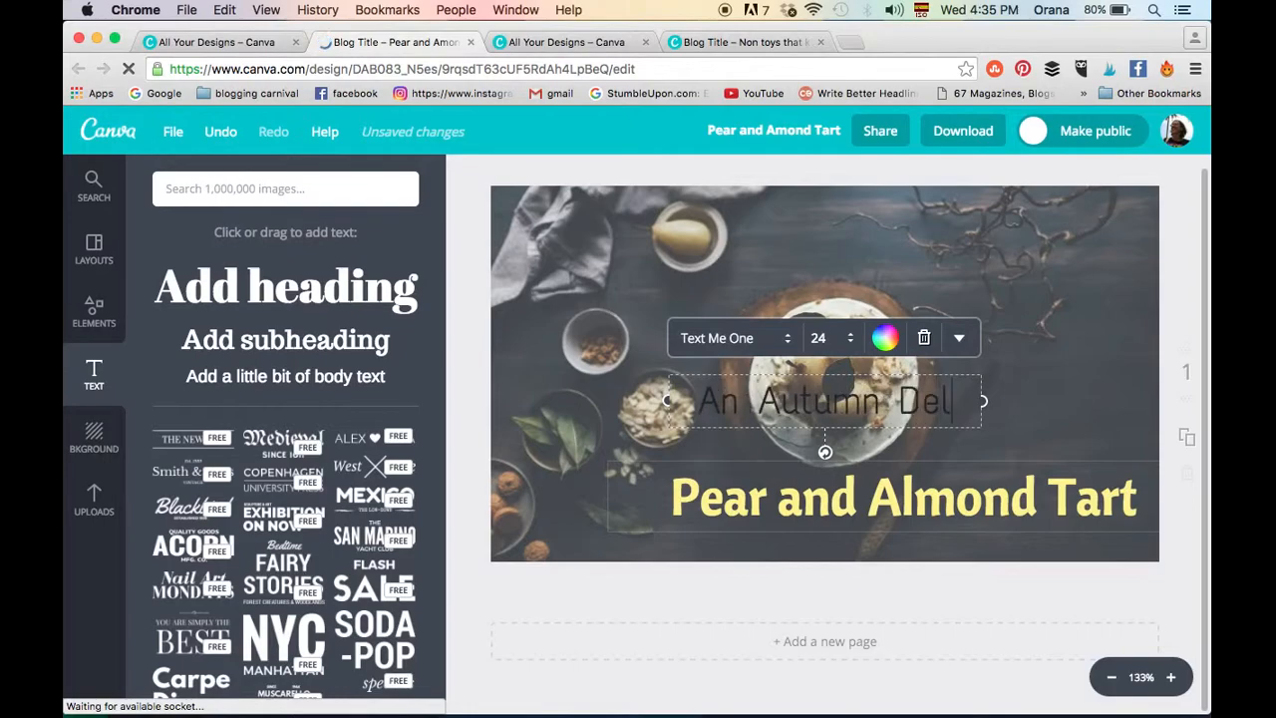
type("ight")
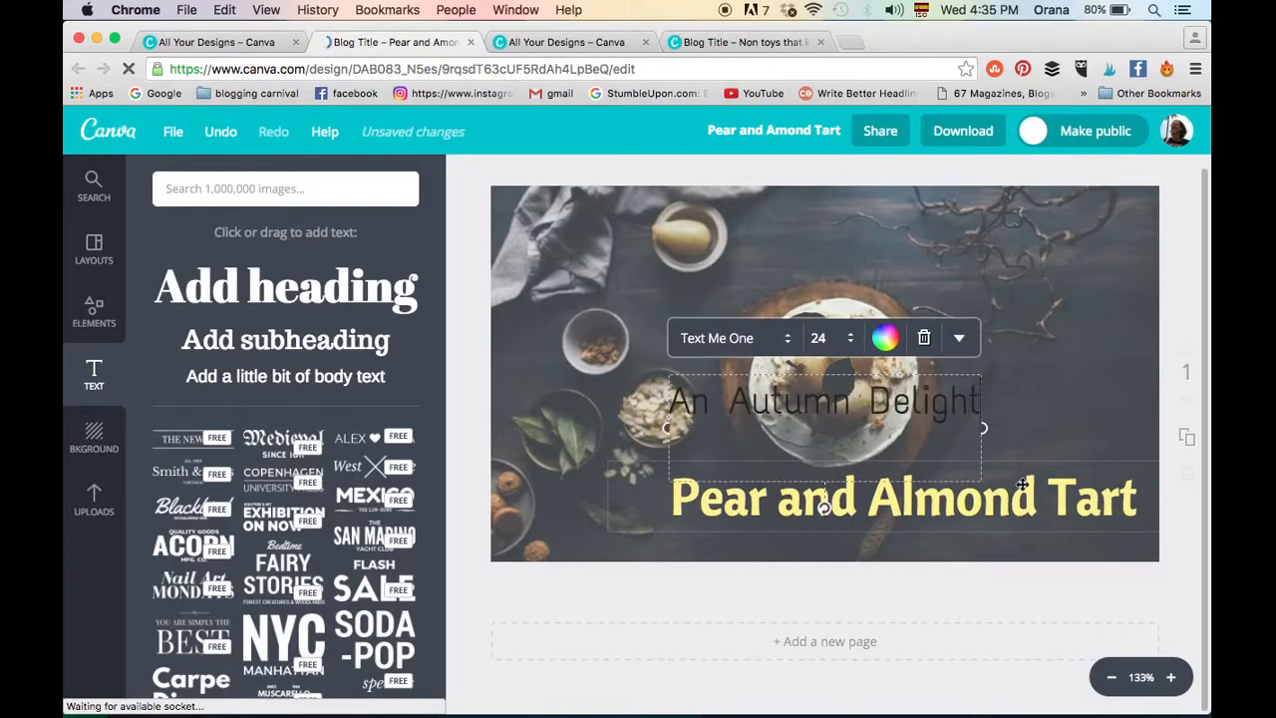
- Reduce the "An Autumn Delight" subheading to font size 16 and place it just below the heading's right half
left_click_drag(666, 400, 990, 399)
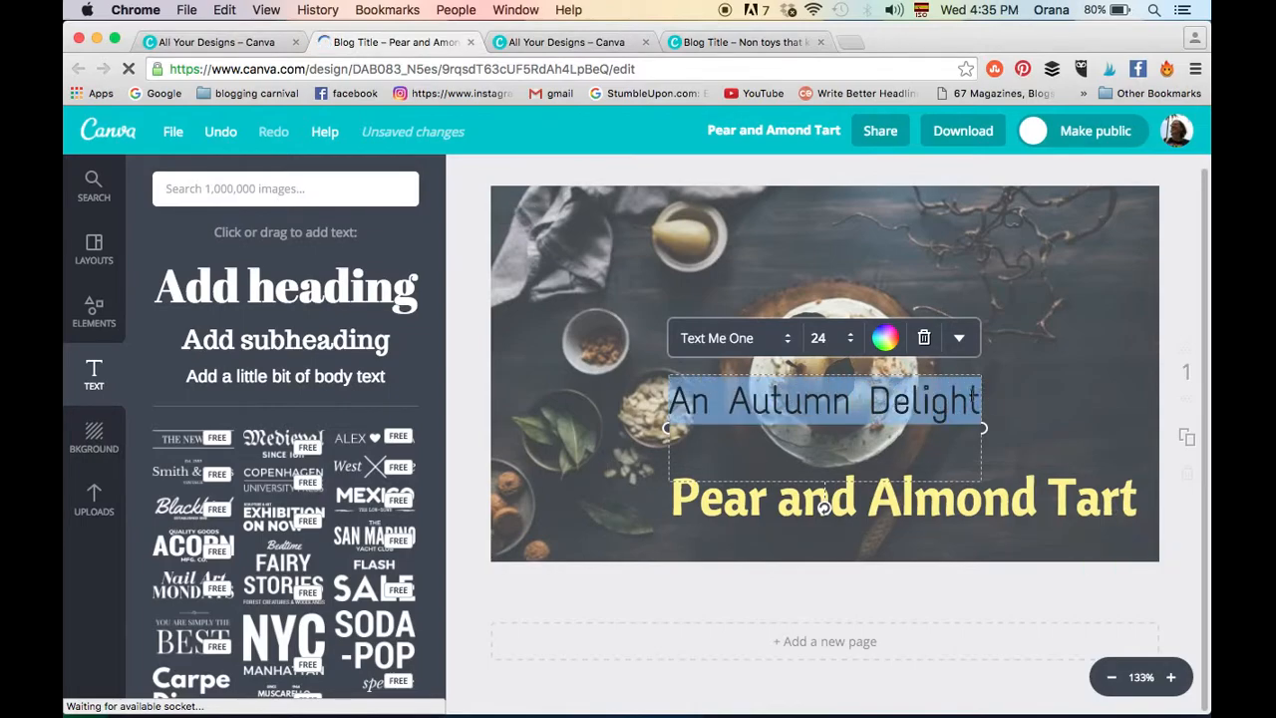
left_click(837, 338)
left_click(850, 449)
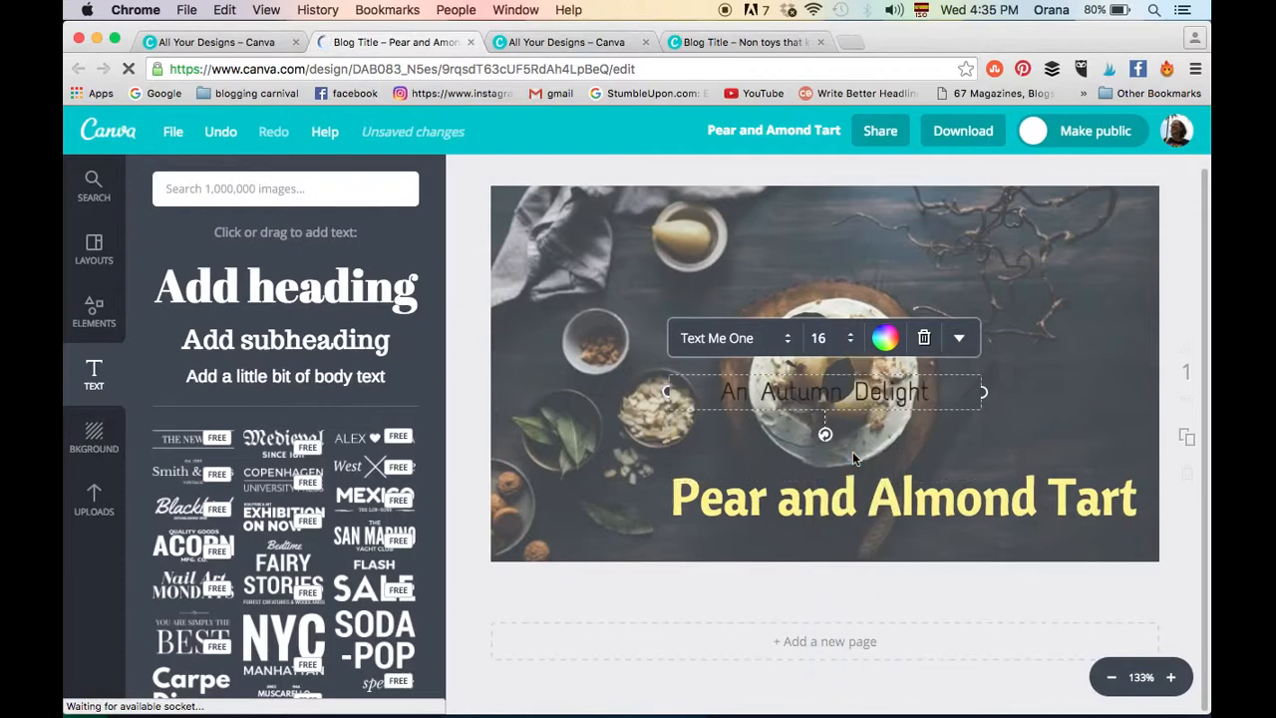
left_click_drag(866, 427, 1053, 560)
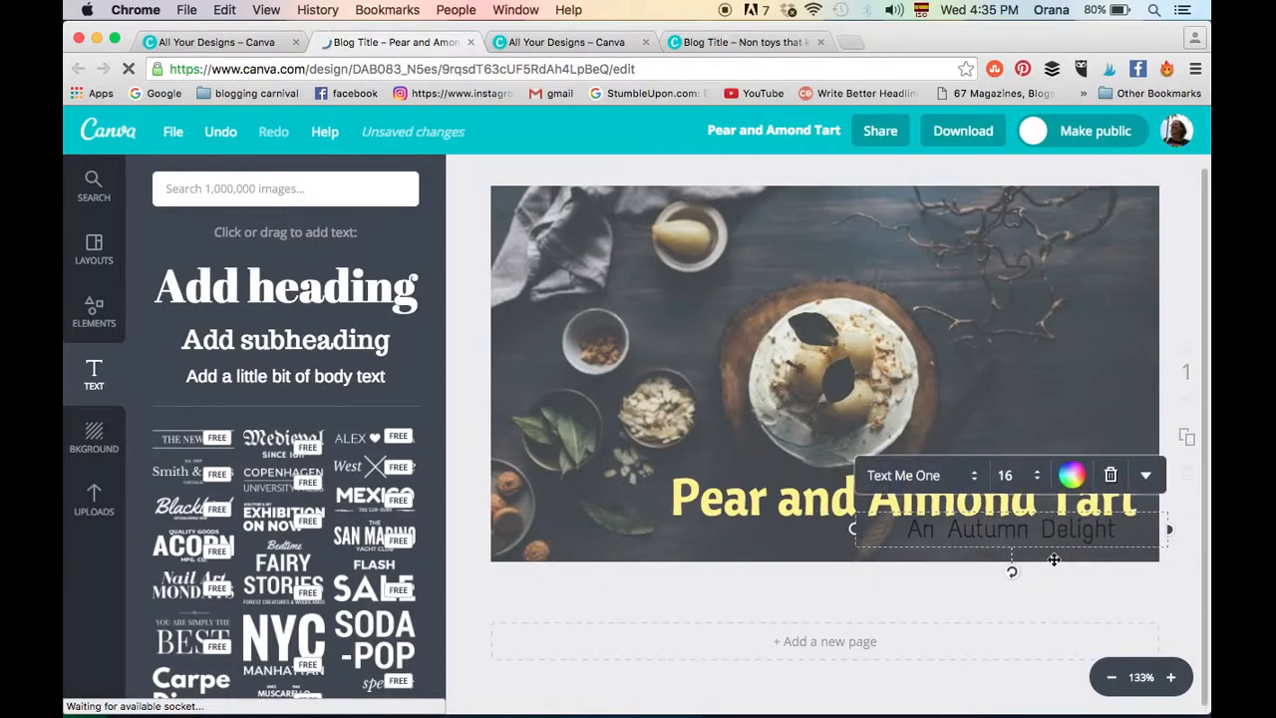
- Recolour the "An Autumn Delight" subheading to a pale cream with colour code fffde7
left_click(1024, 533)
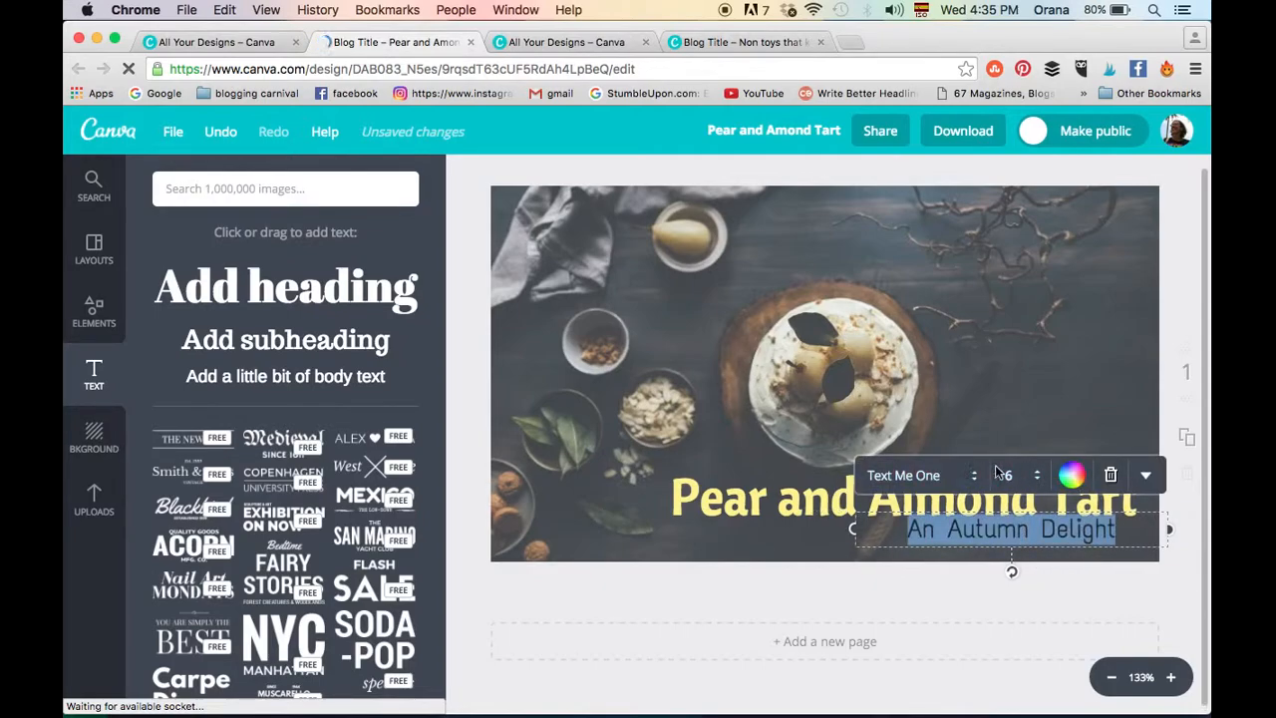
left_click(1077, 479)
left_click(1049, 526)
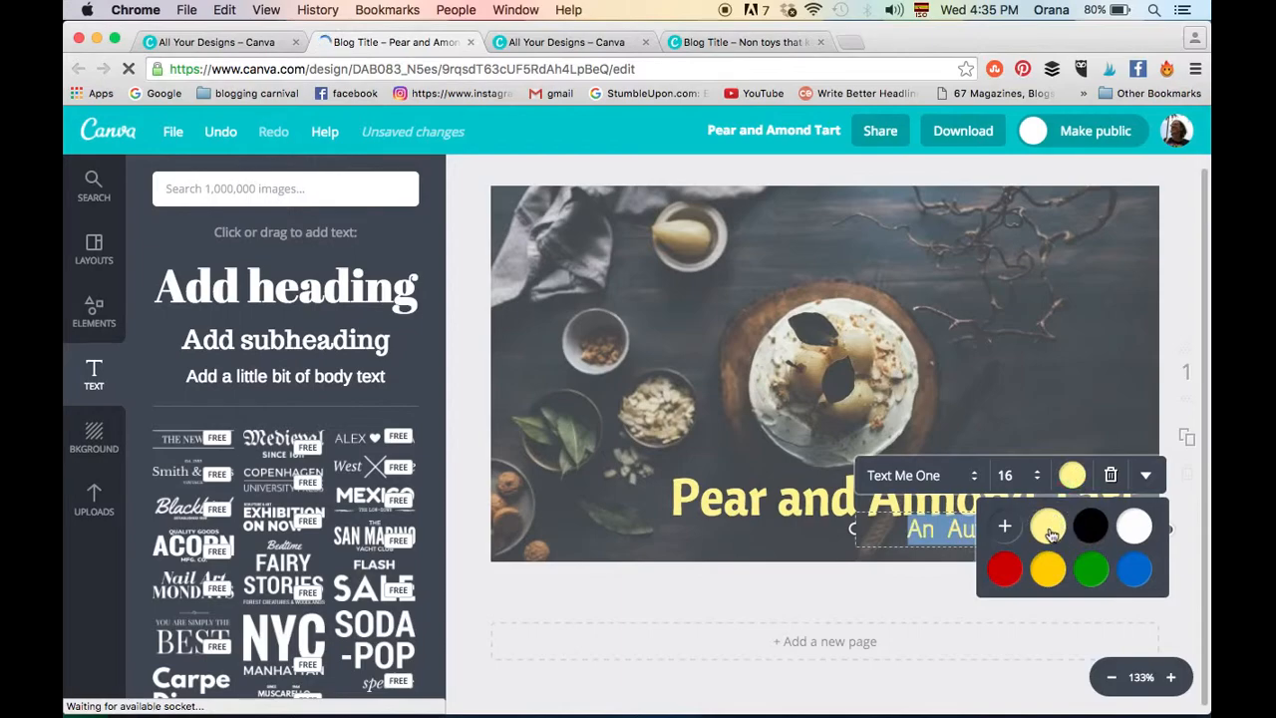
left_click(1014, 523)
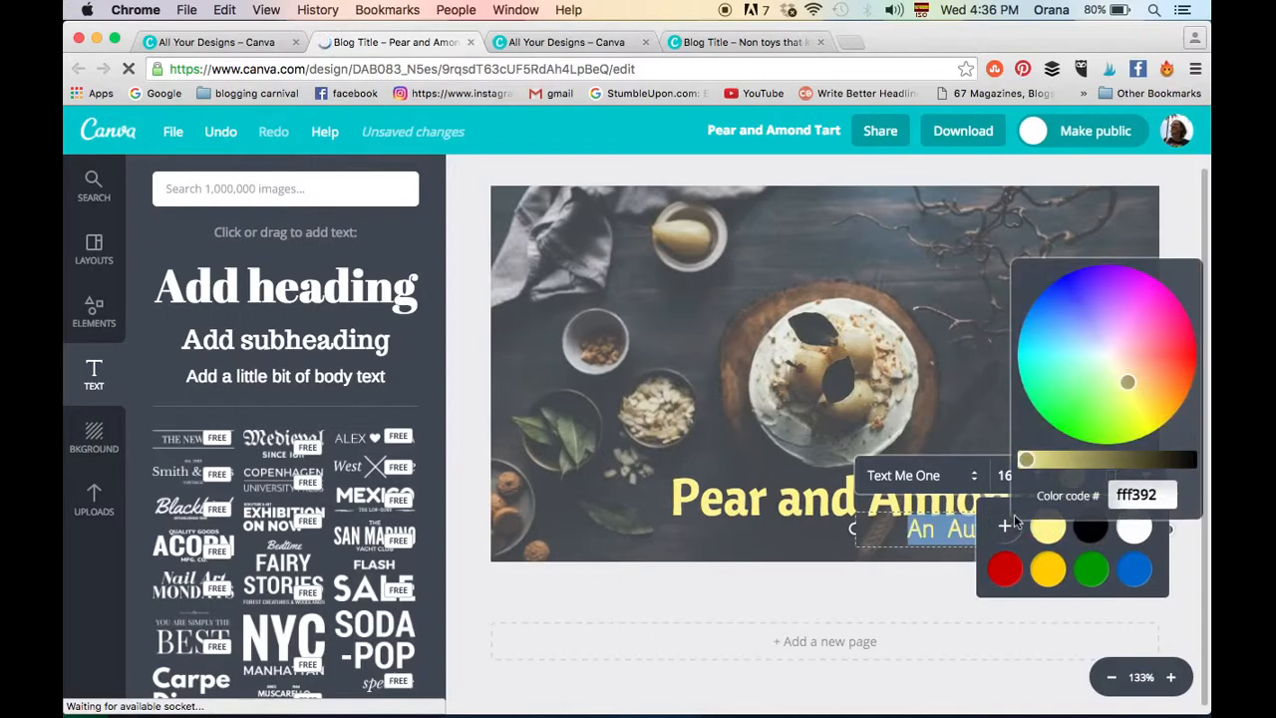
left_click(1116, 369)
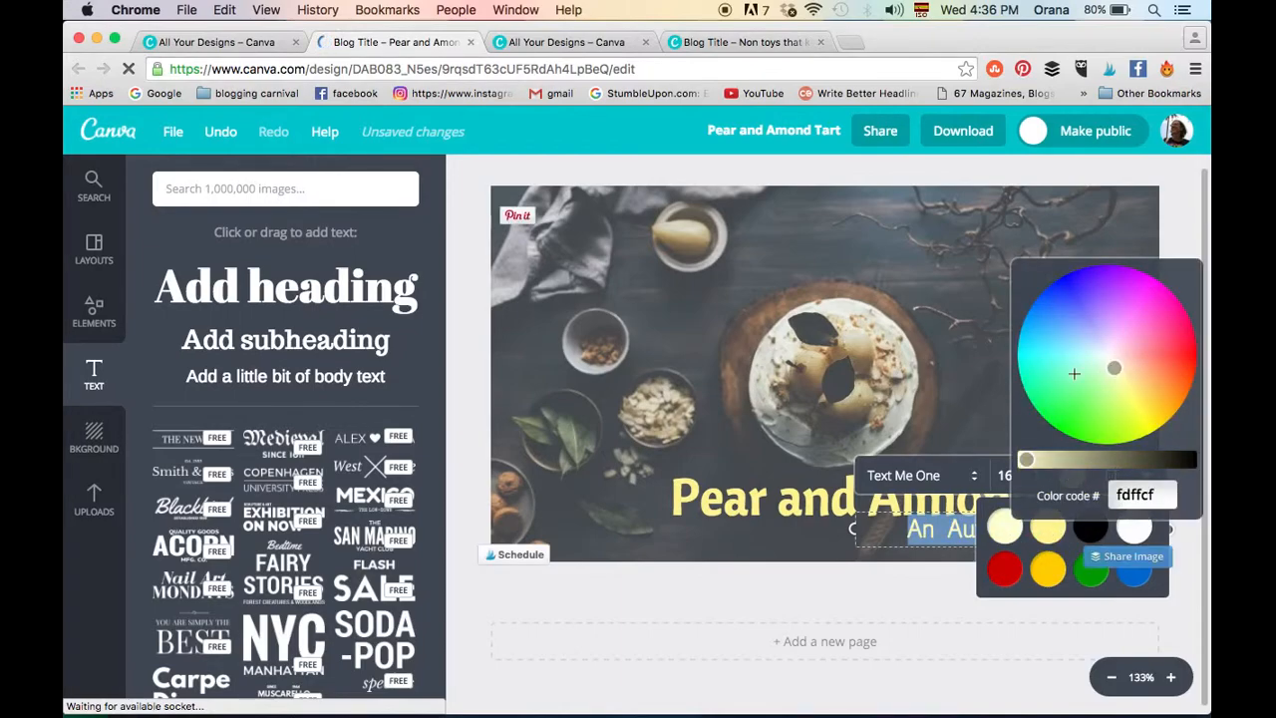
left_click(1107, 360)
left_click_drag(1108, 360, 1111, 362)
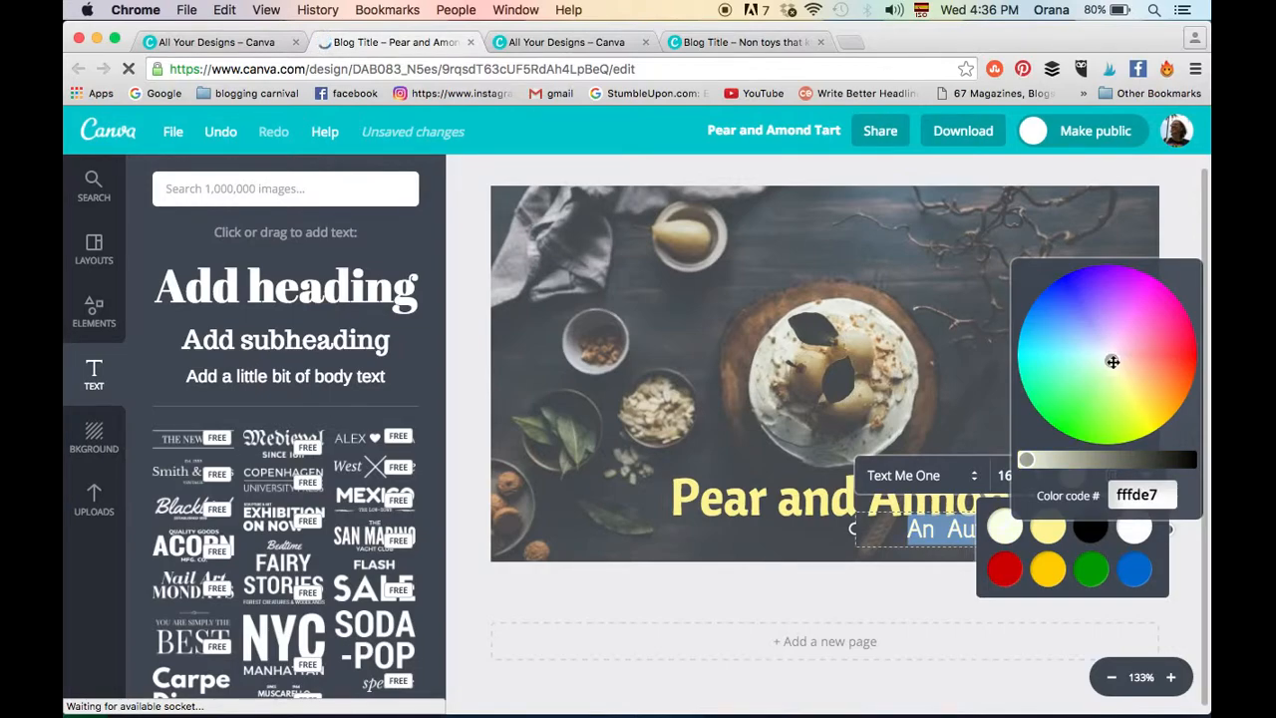
left_click(995, 410)
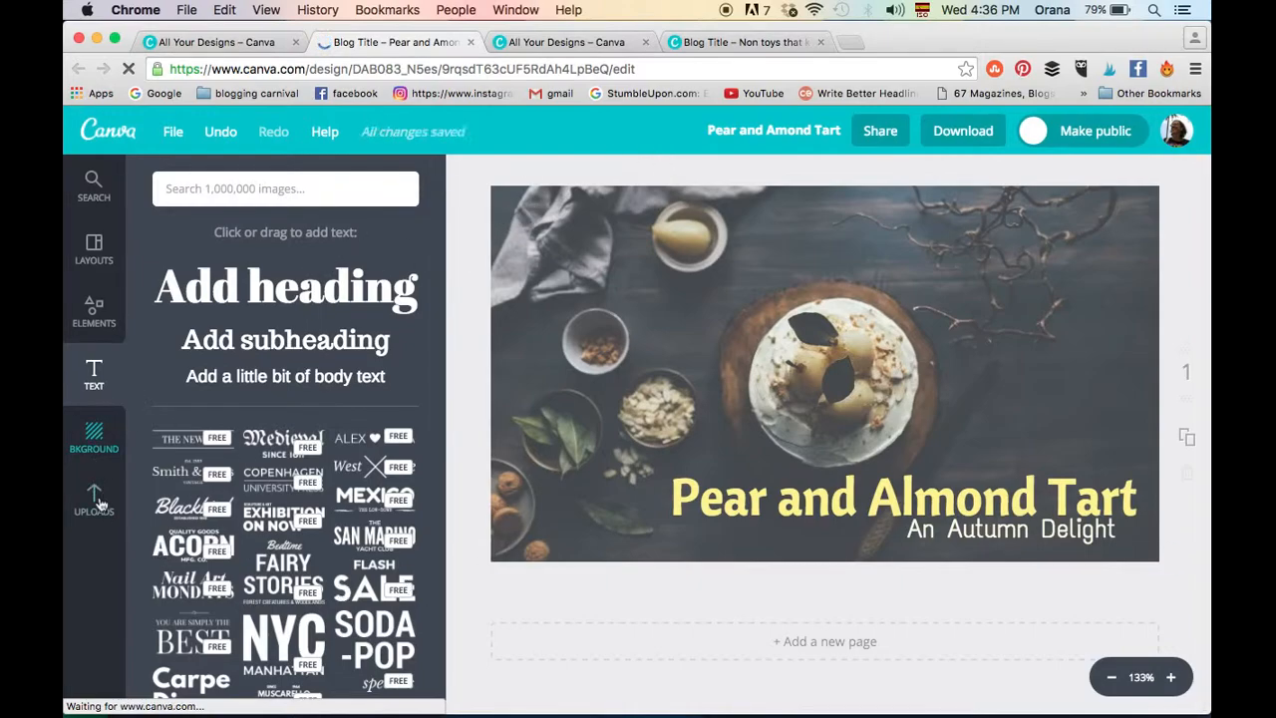
left_click(234, 384)
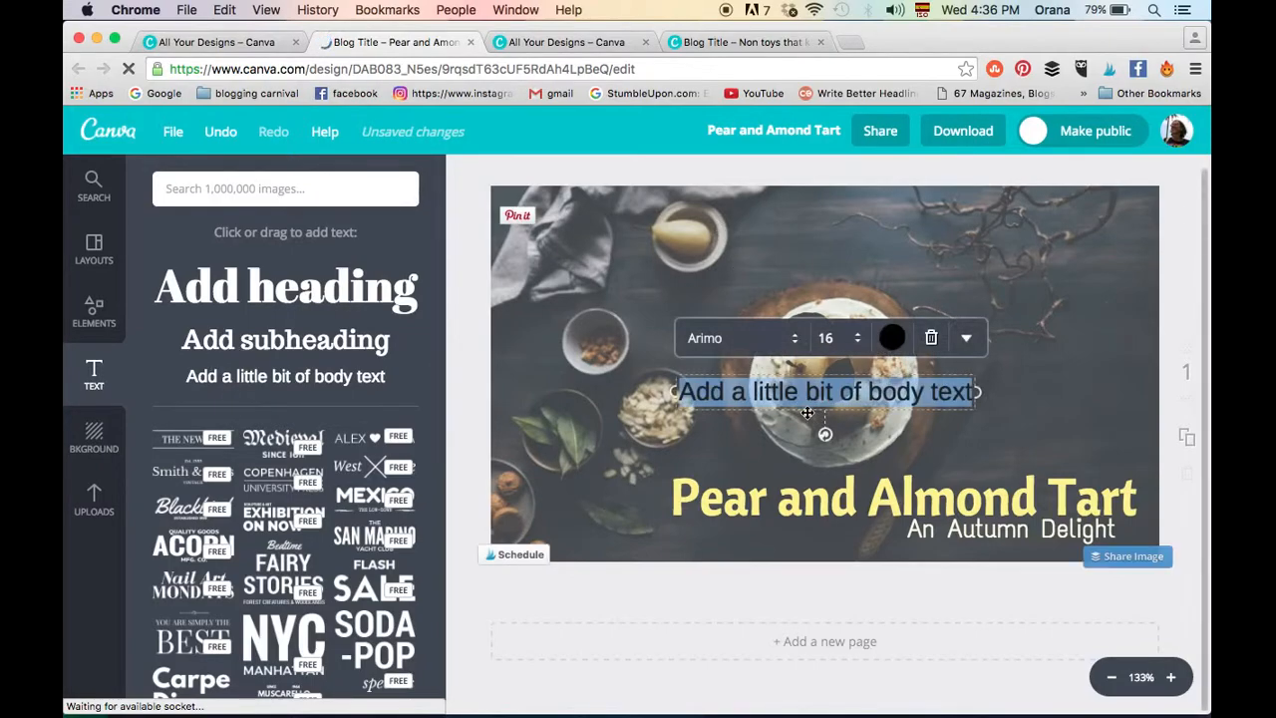
type("www.")
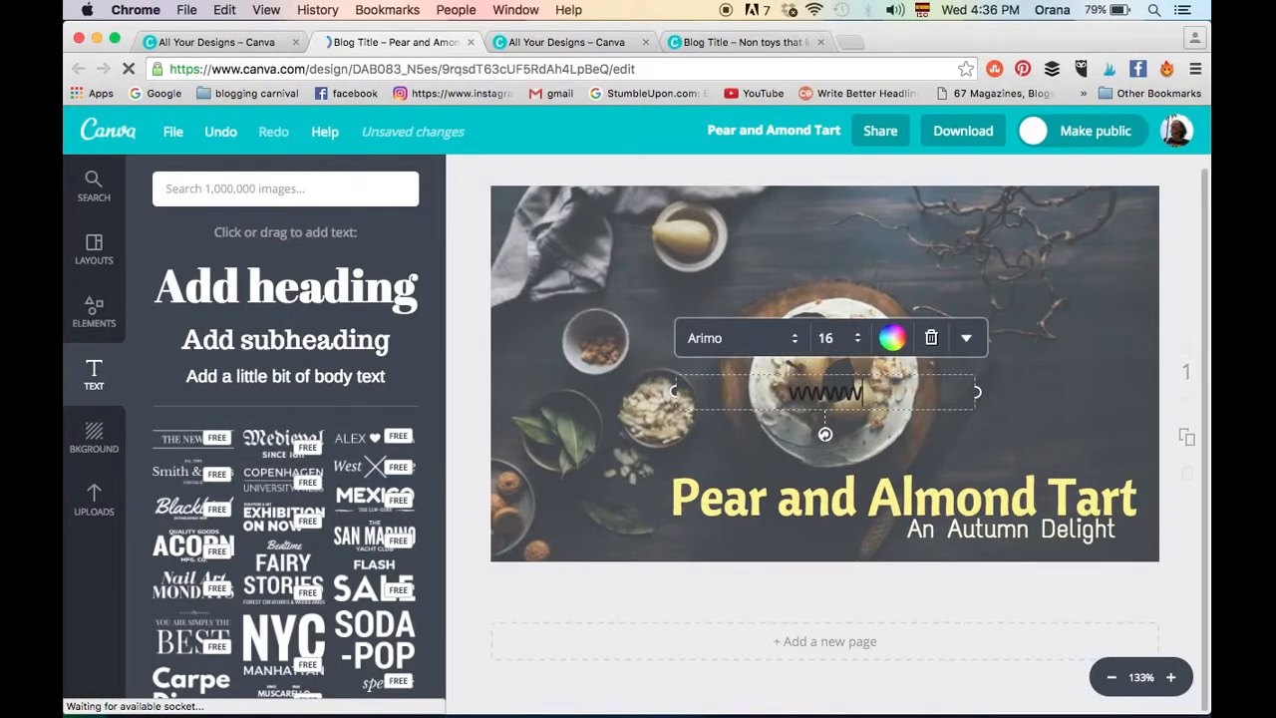
type("yourwebsite.com")
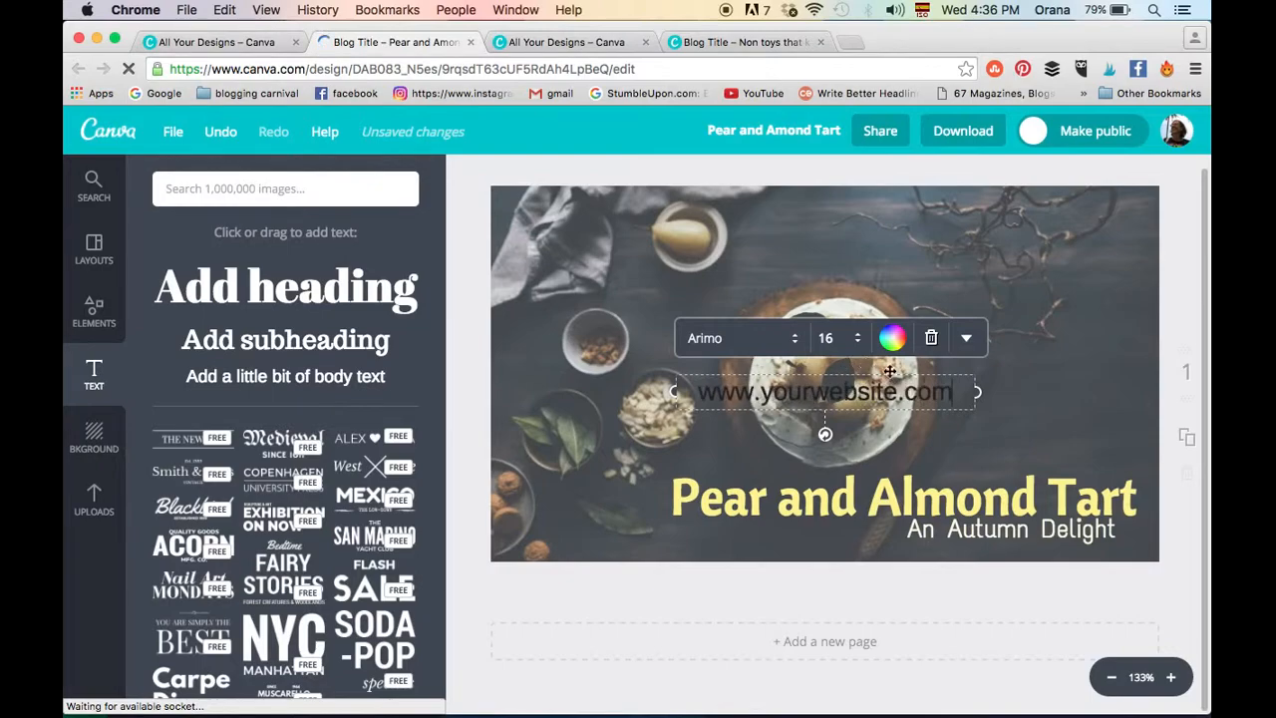
- Set the website address text's font to Antic
left_click(780, 338)
scroll(781, 335, "up", 5)
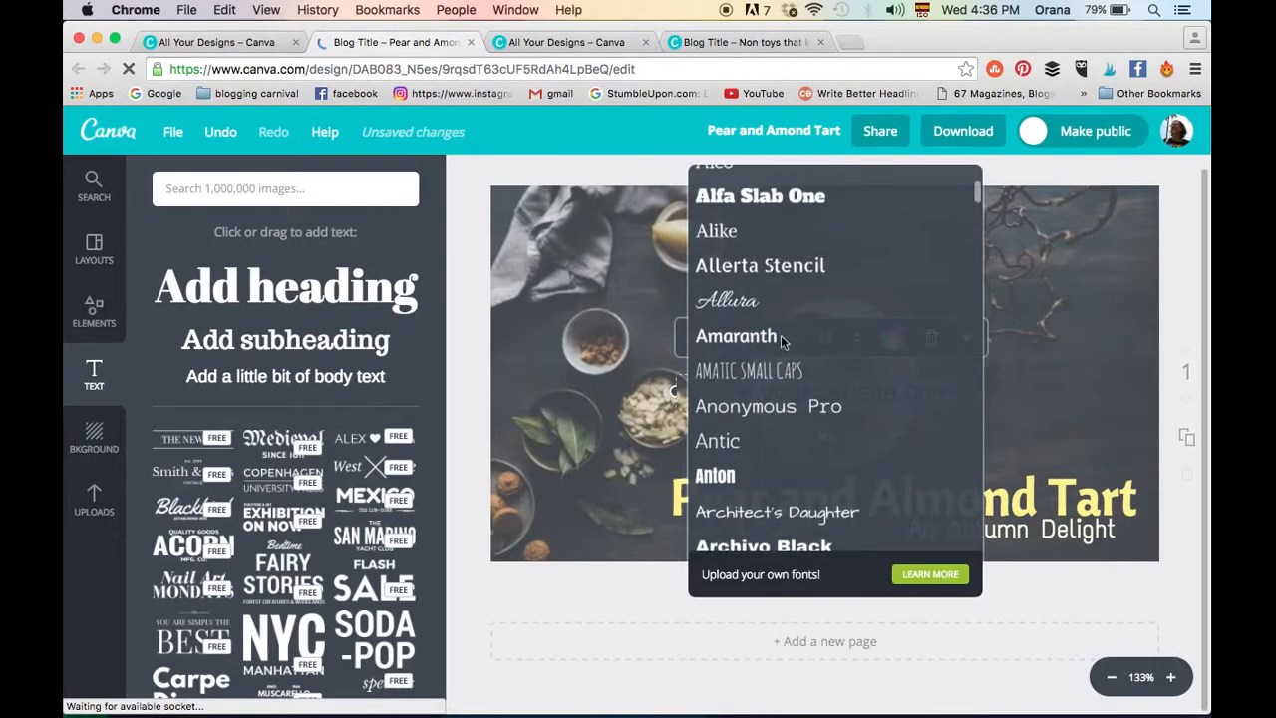
scroll(773, 335, "down", 2)
left_click(725, 365)
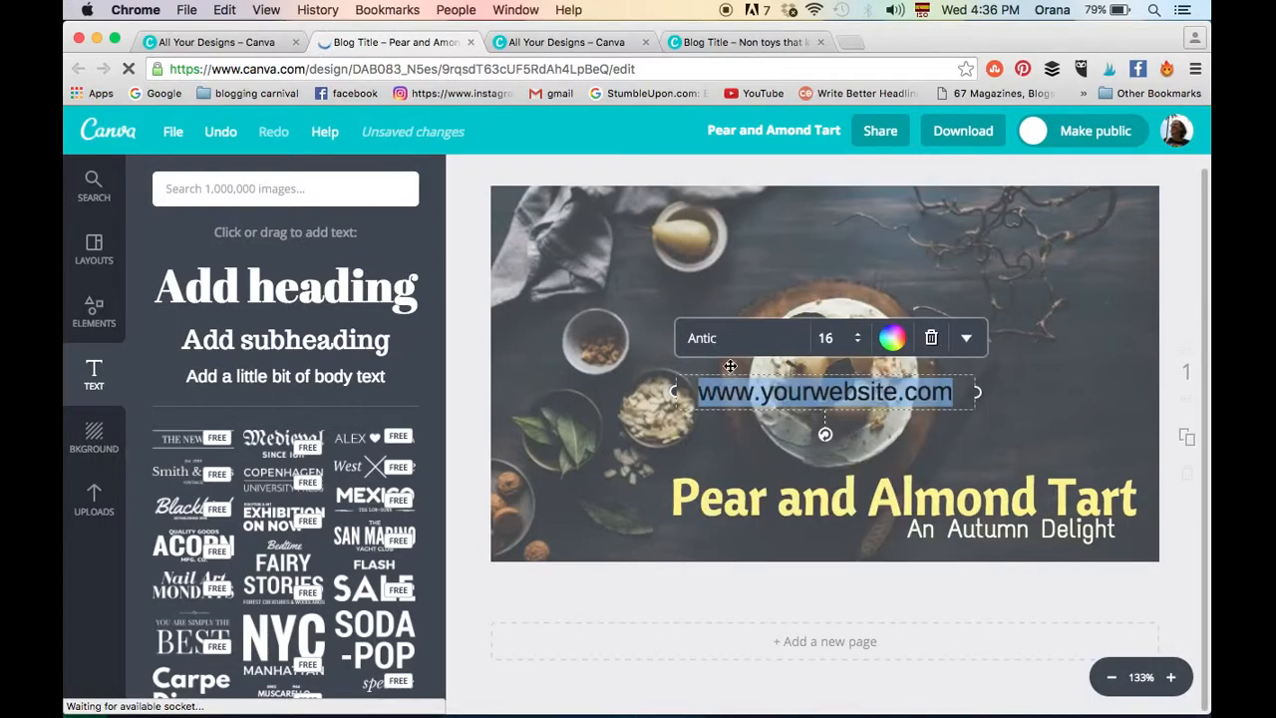
- Reduce the website address to font size 10 and place it in the upper right corner of the photo
left_click(846, 342)
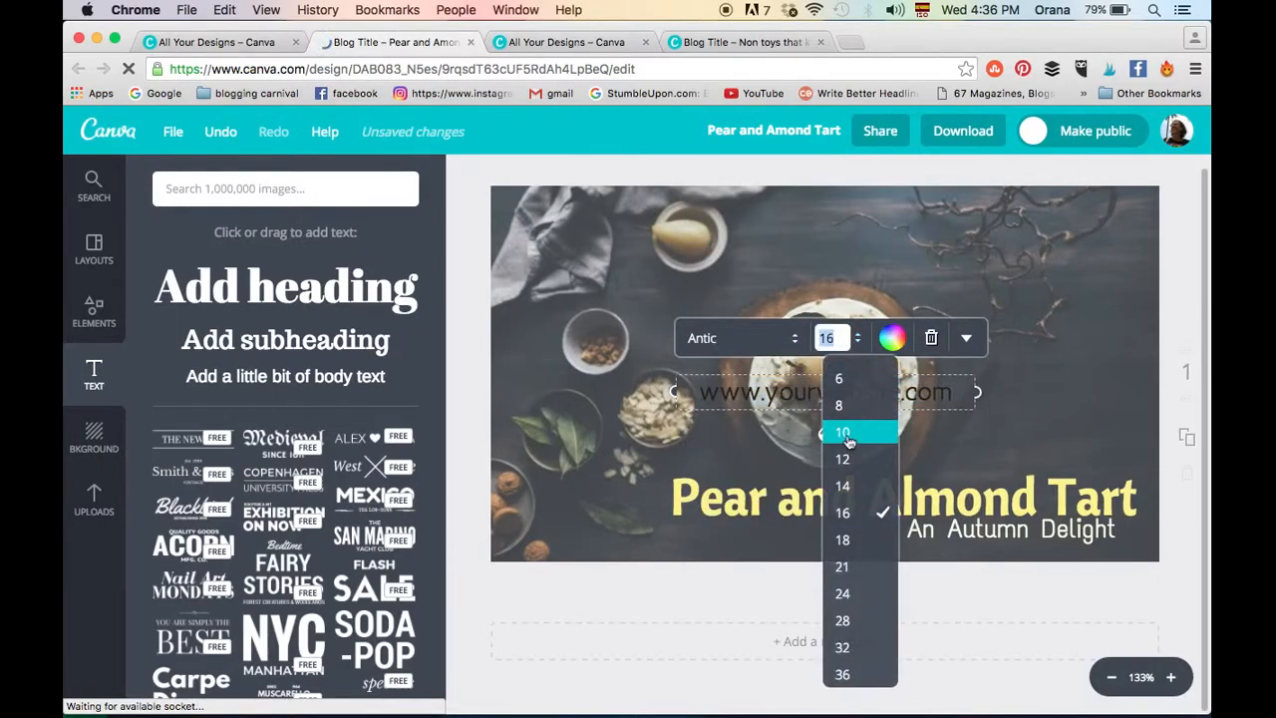
left_click(847, 435)
left_click_drag(837, 404, 1077, 229)
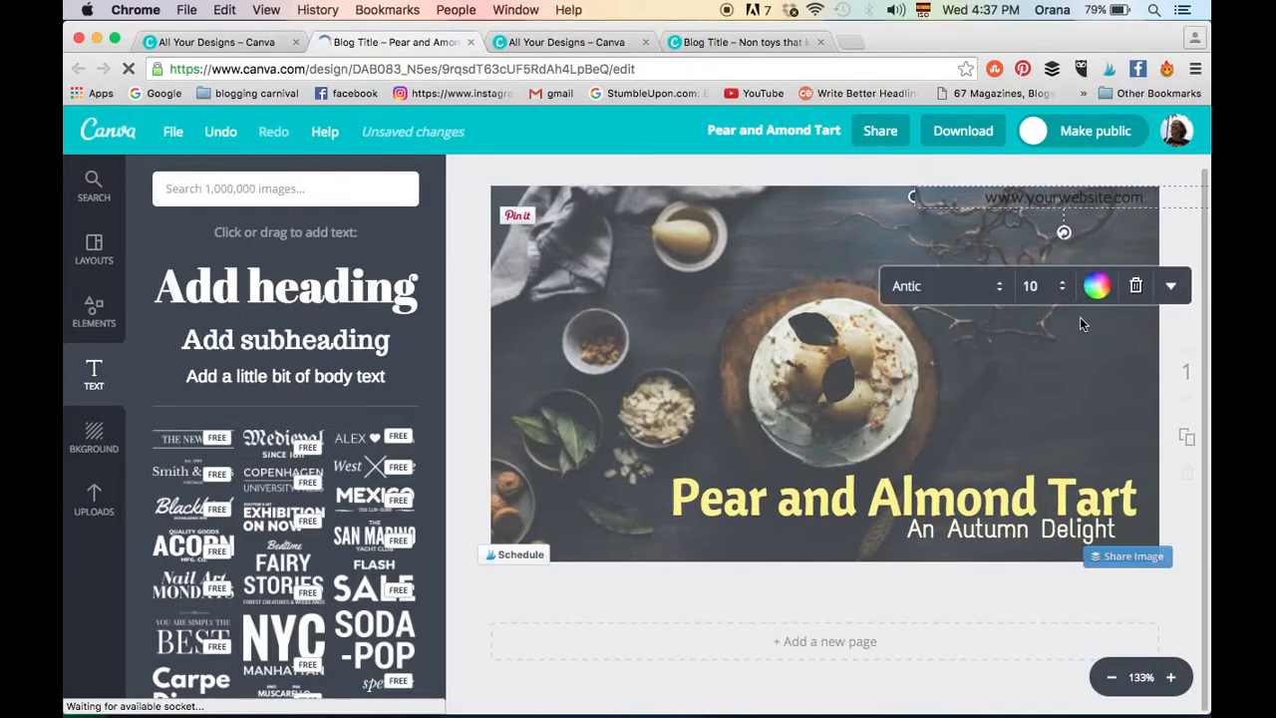
- Recolour the website address to the same pale cream as the subheading
left_click(1096, 288)
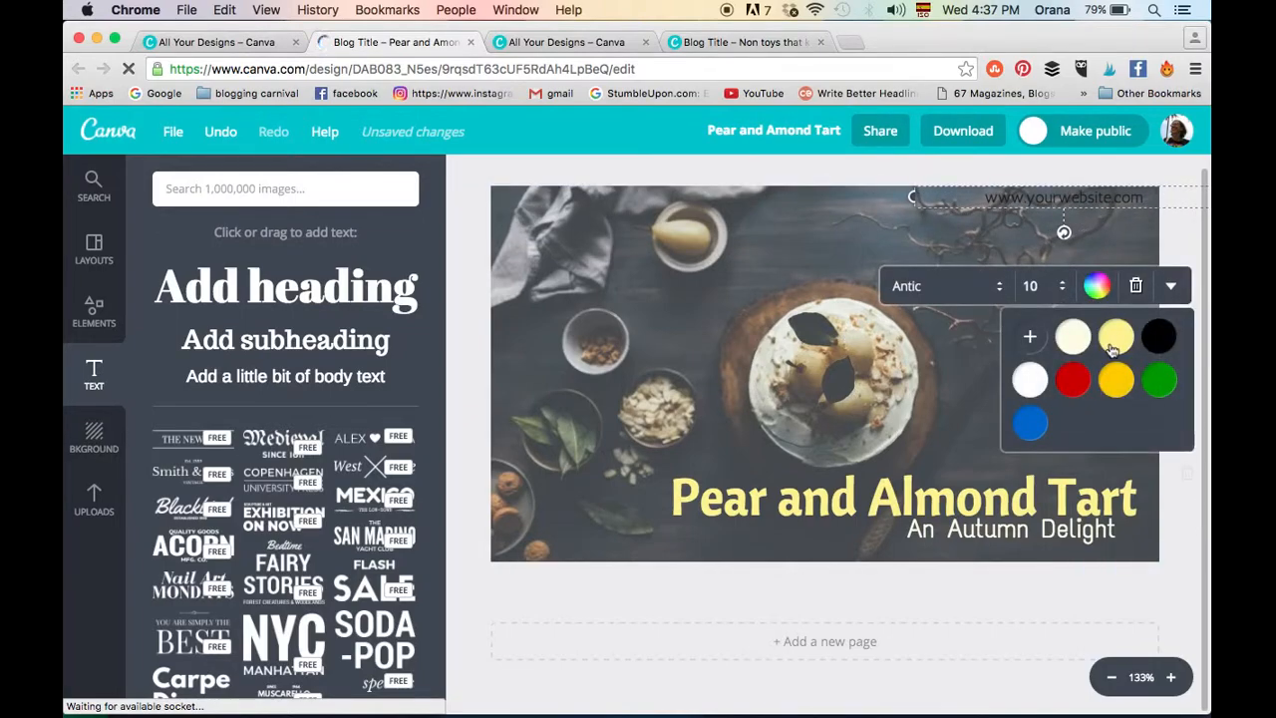
left_click(1115, 339)
left_click(1080, 342)
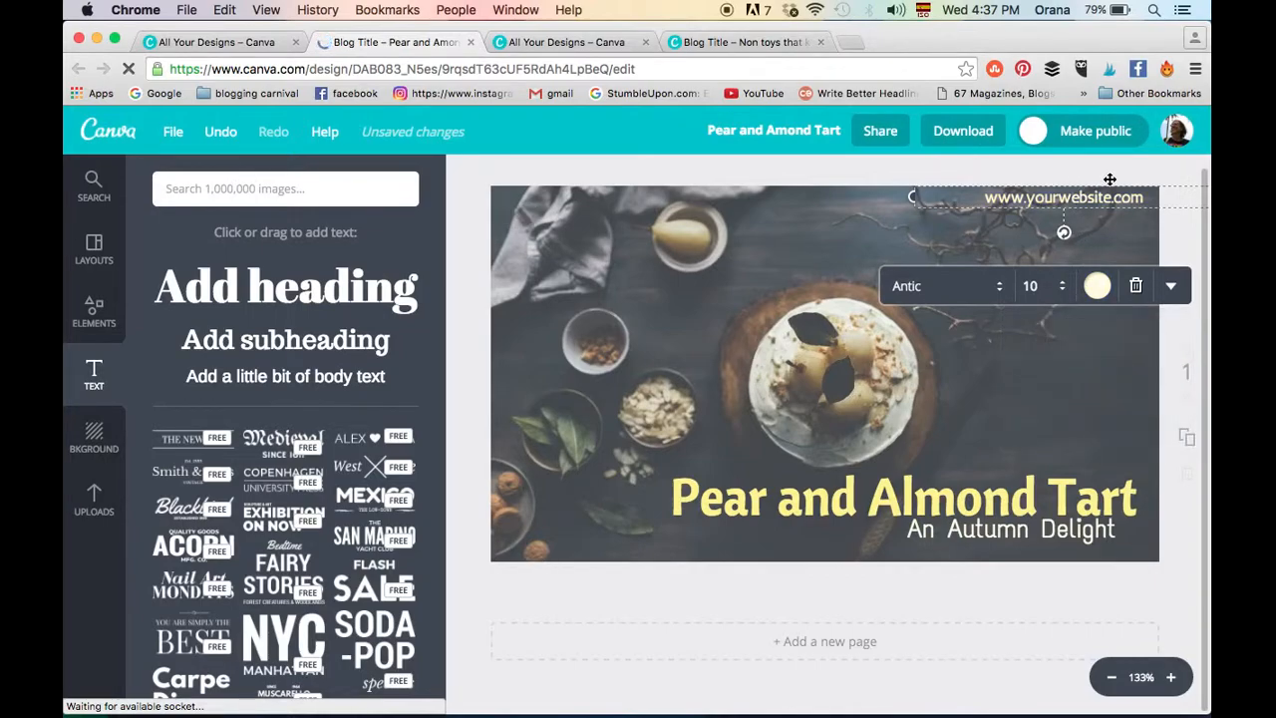
left_click(1168, 234)
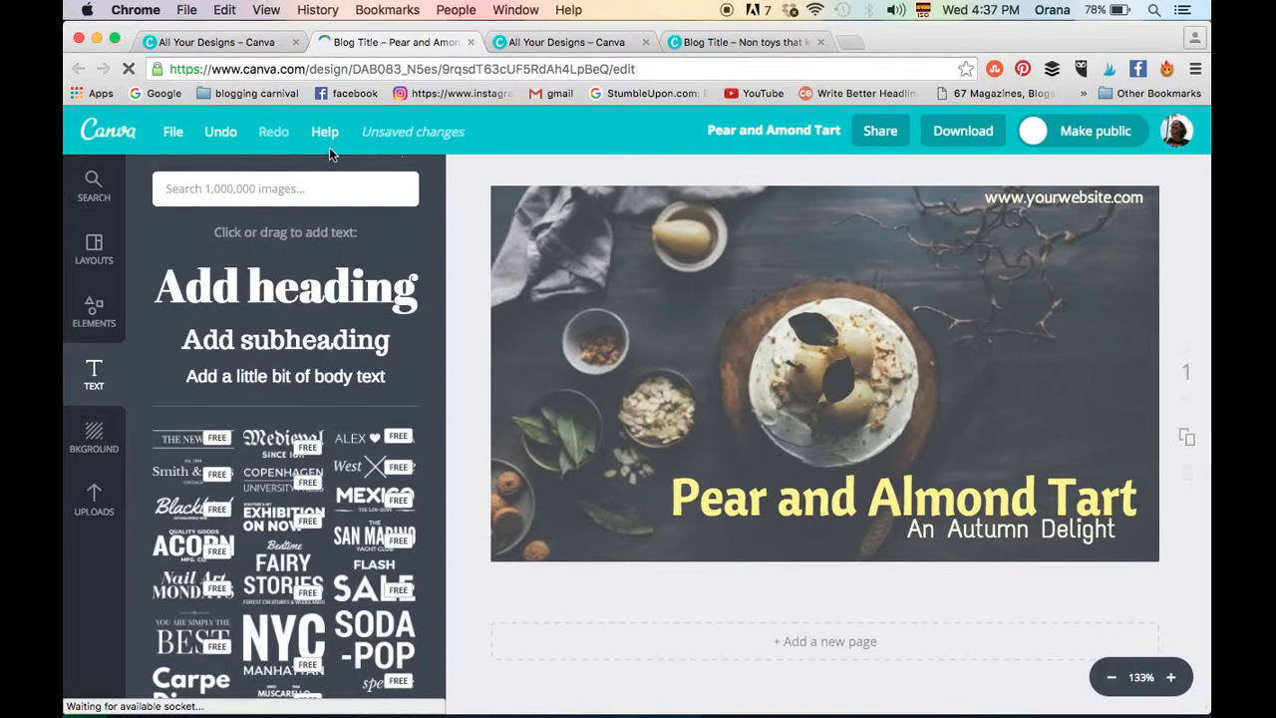
- Save the pear and almond tart design and download it as a JPG image for web
left_click(172, 131)
left_click(182, 293)
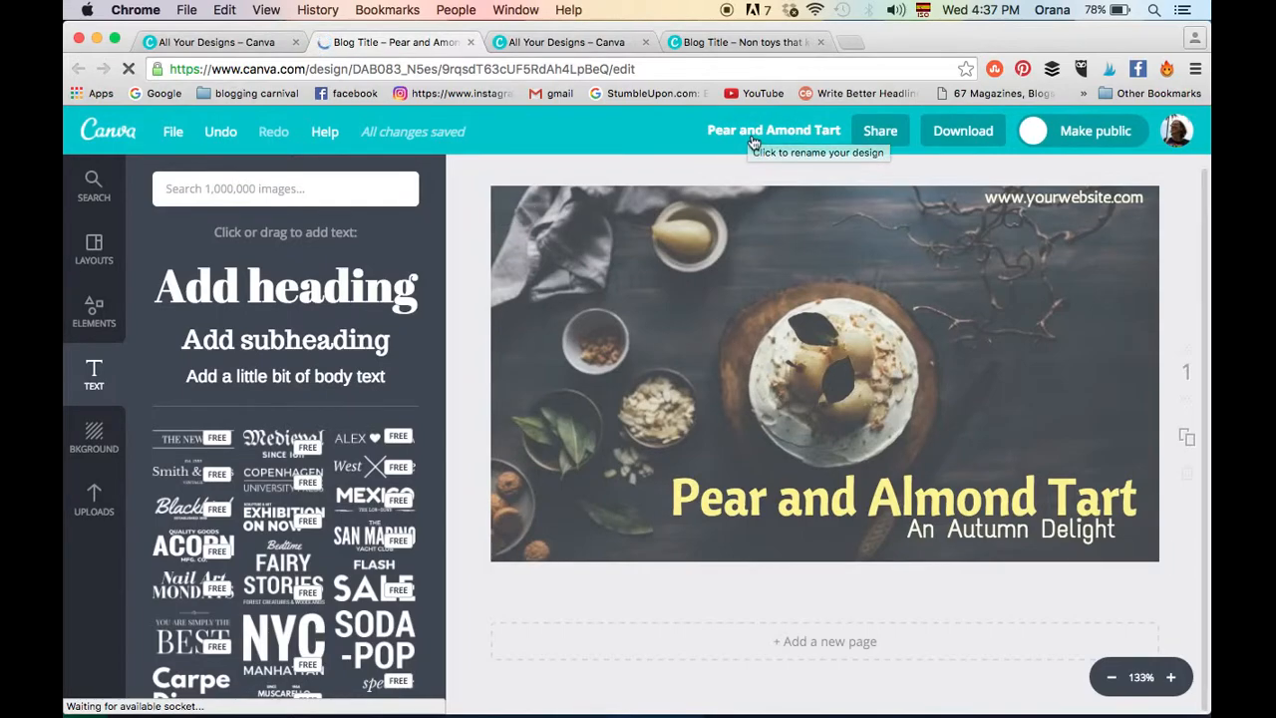
left_click(963, 131)
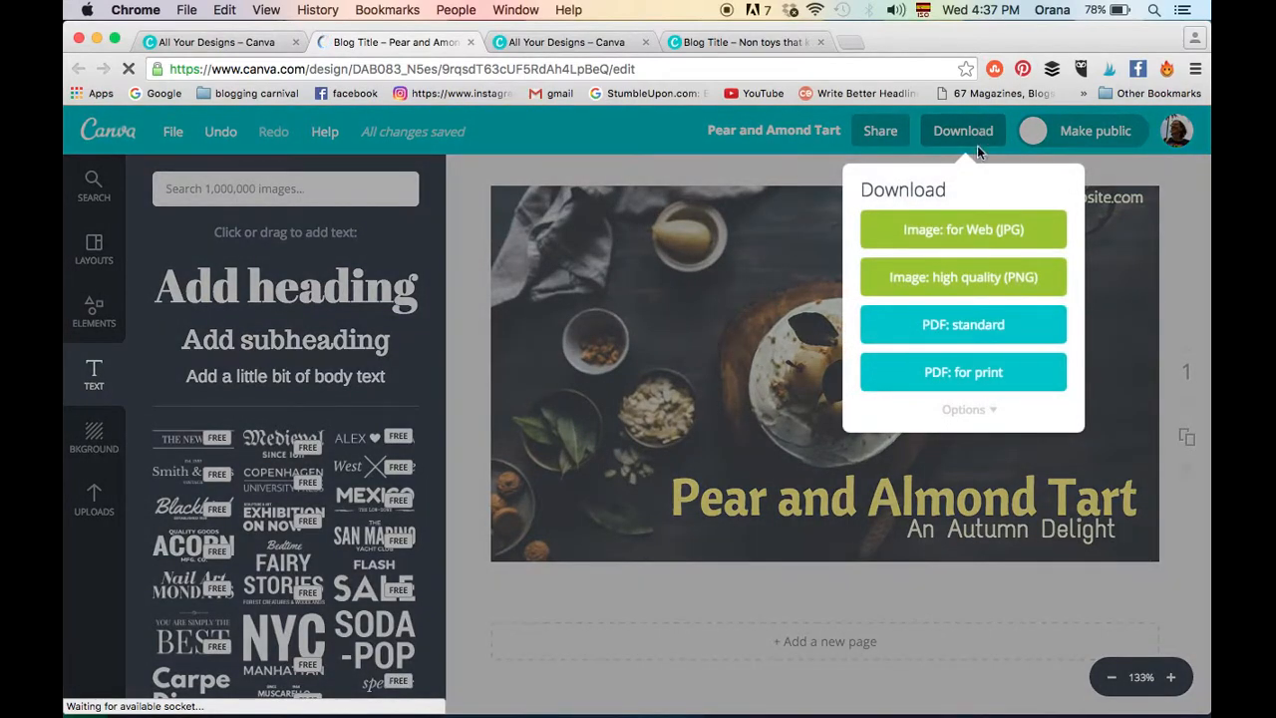
left_click(981, 233)
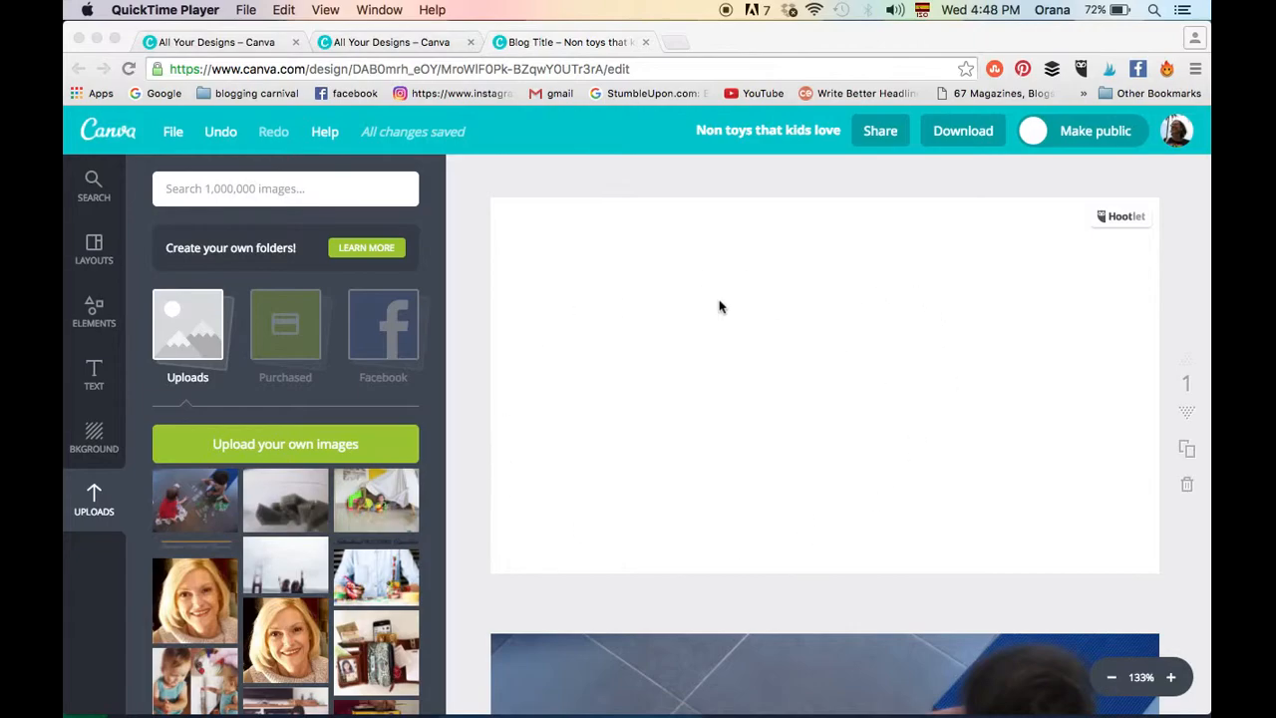
- In the "Non toys that kids love" design, add the uploaded photo of two children playing cards to the blank first page
left_click(197, 506)
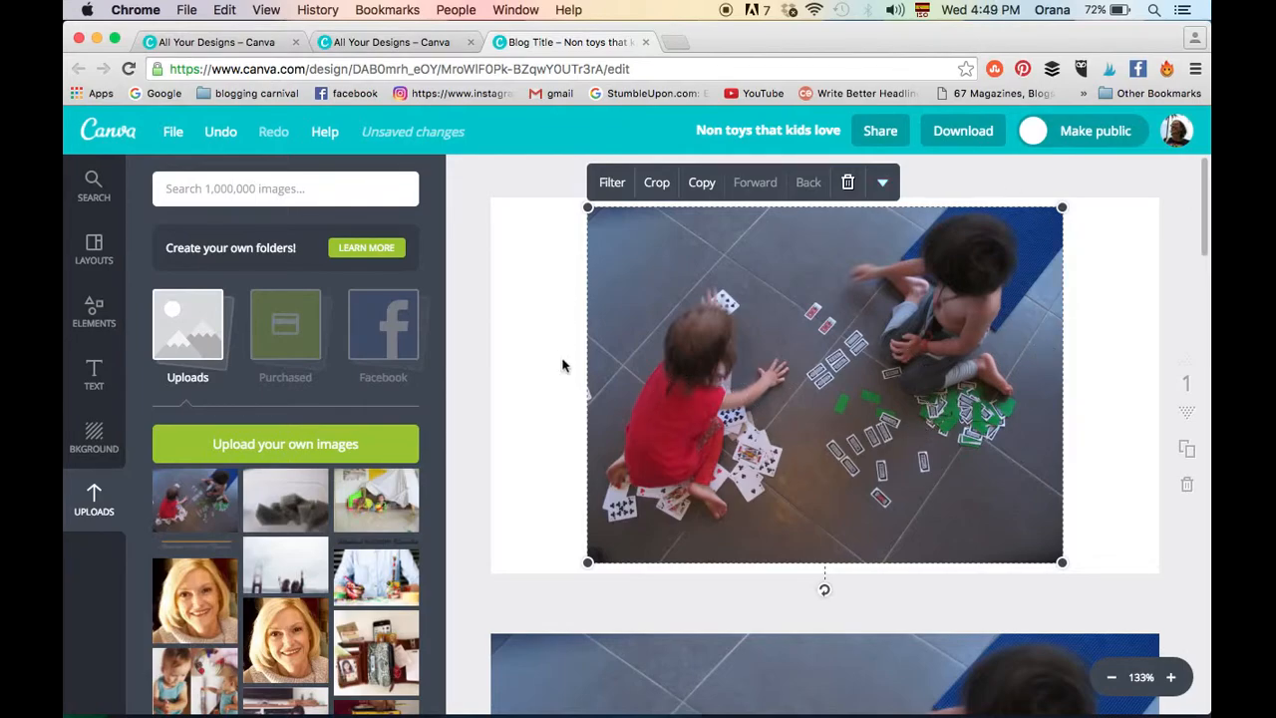
- Review pages 2 to 5 of the design, comparing the enlarged photo, its faded version, and the heading and subheading treatments
scroll(1109, 503, "down", 5)
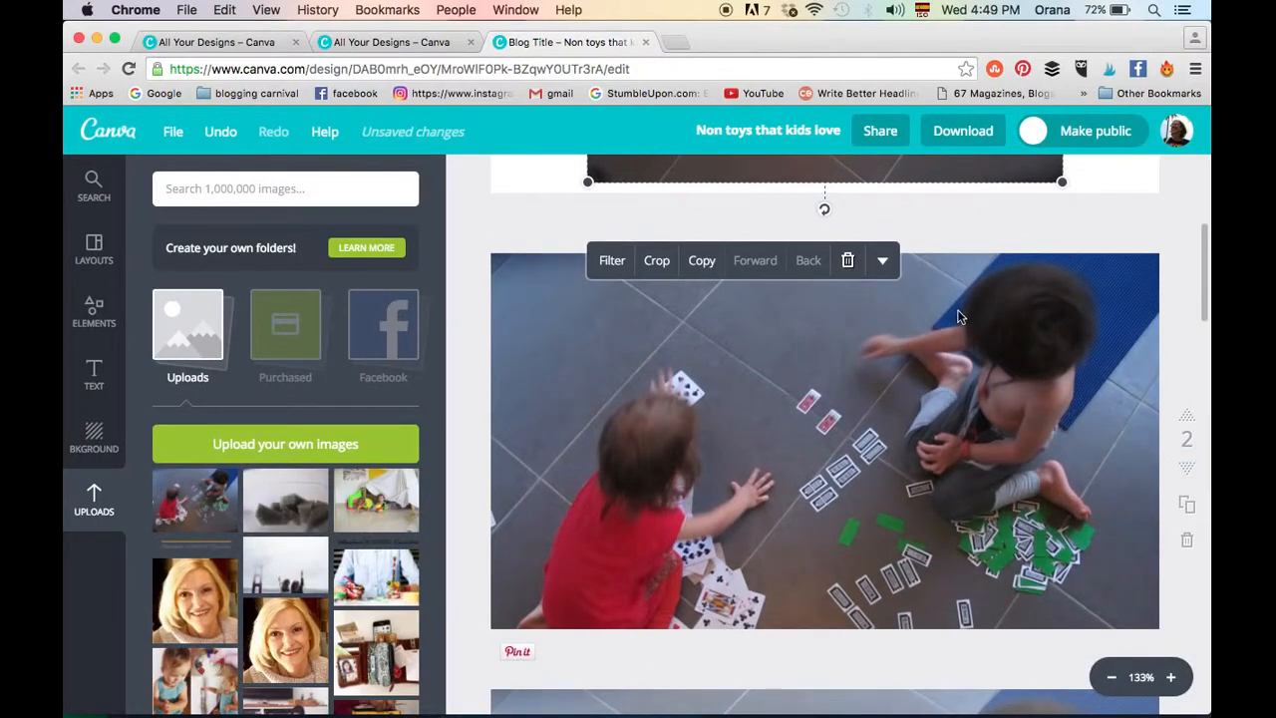
scroll(957, 309, "down", 5)
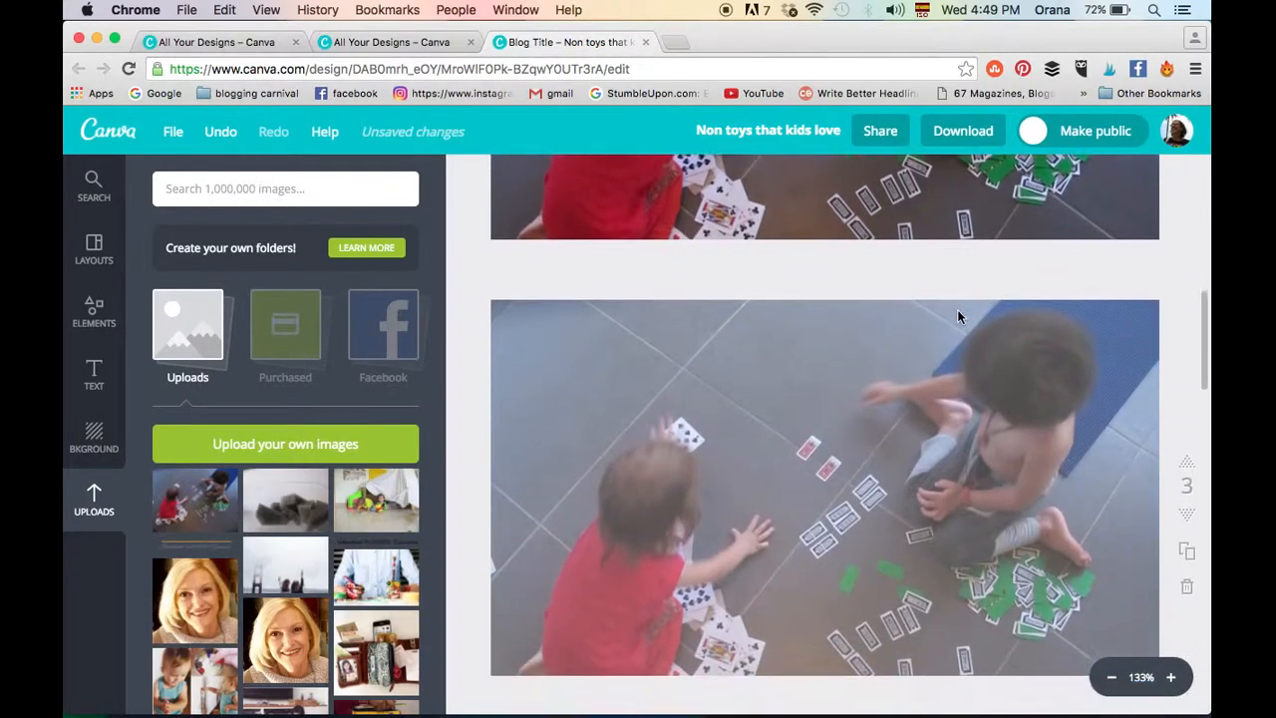
scroll(810, 414, "down", 1)
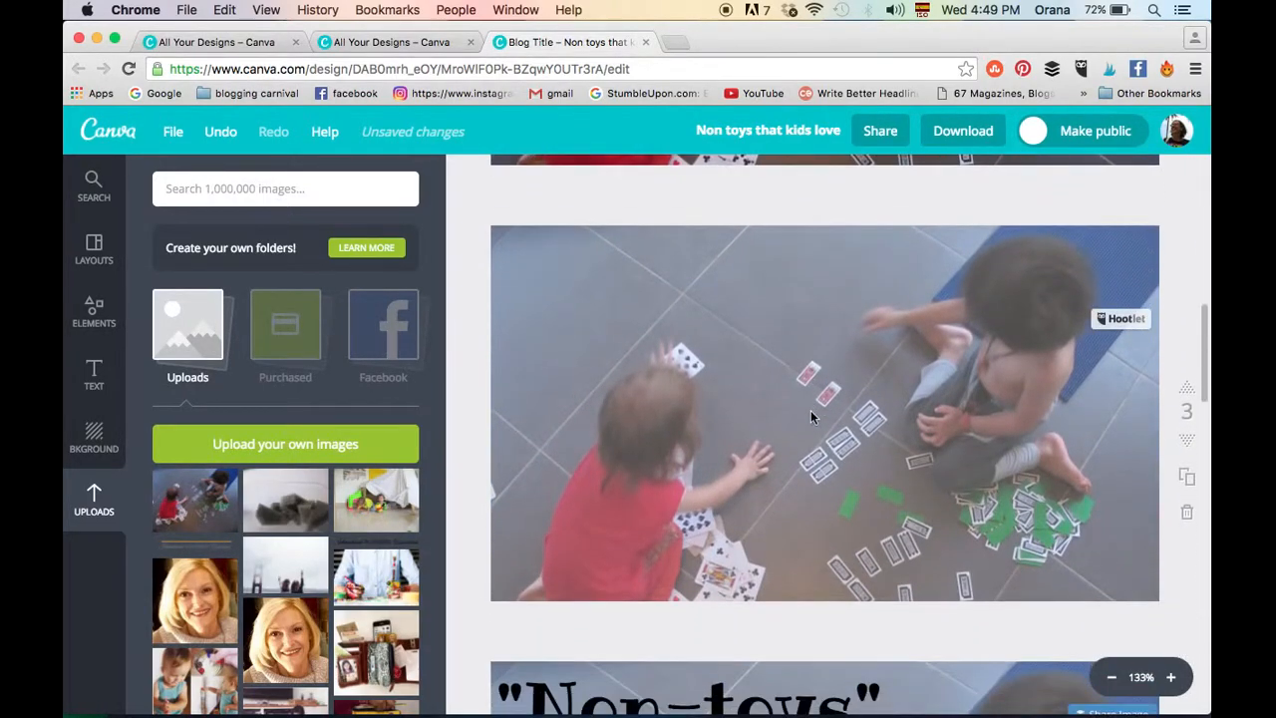
scroll(810, 413, "down", 3)
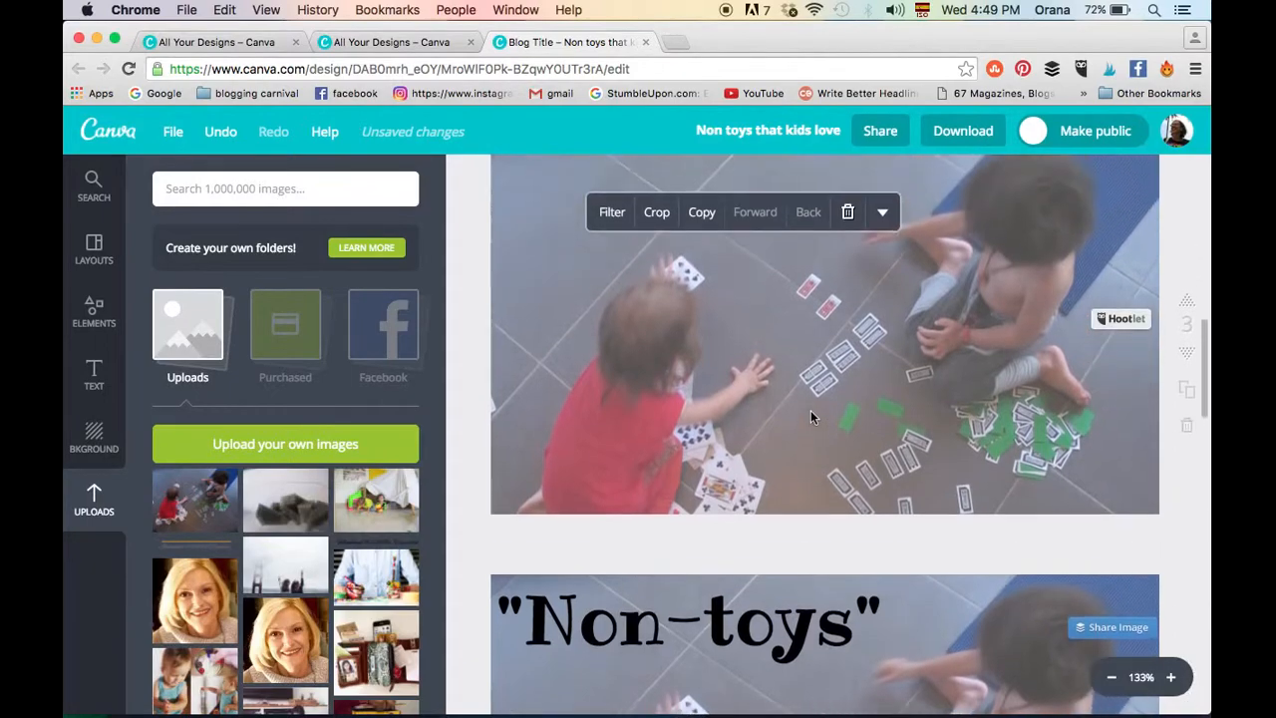
scroll(811, 414, "down", 3)
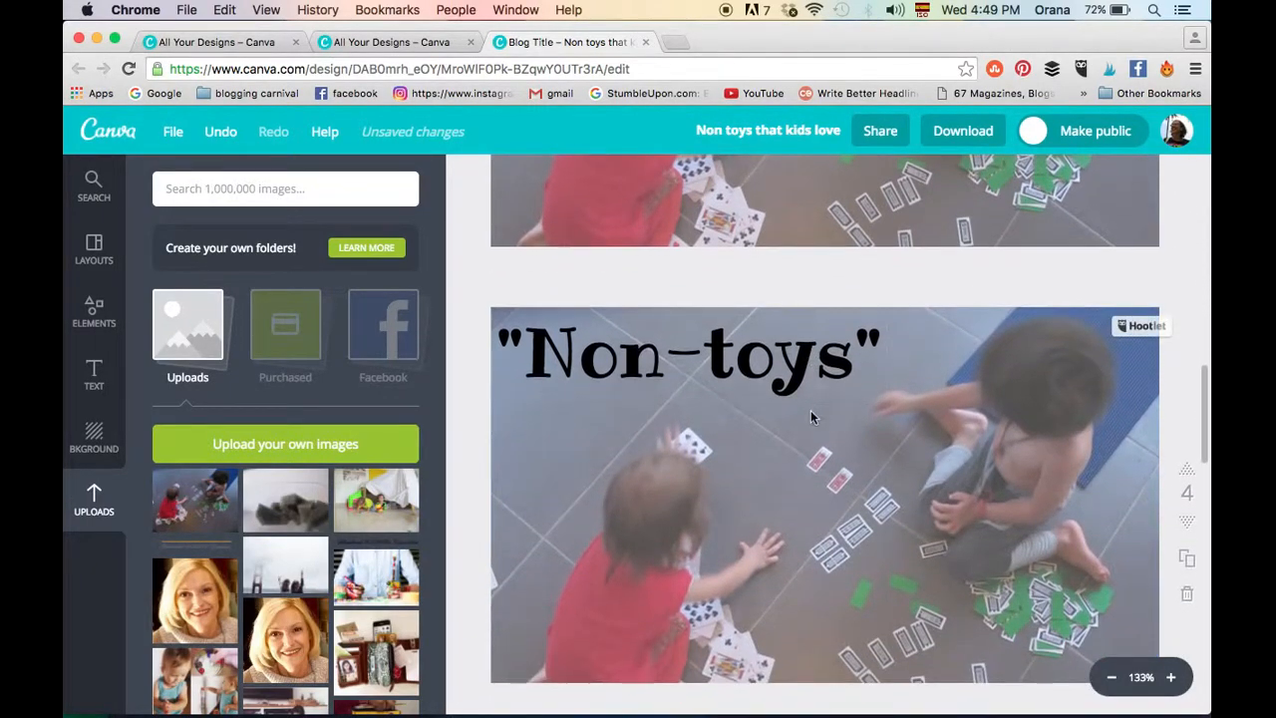
scroll(810, 417, "down", 4)
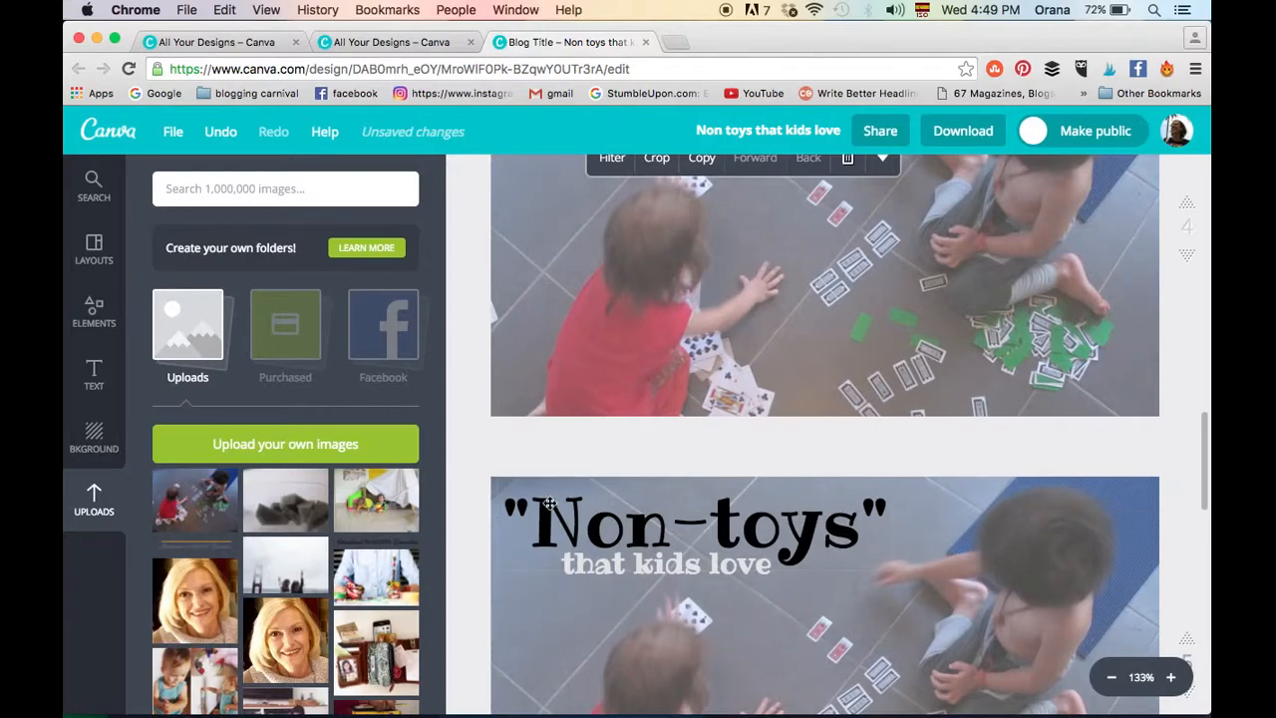
scroll(841, 476, "down", 2)
scroll(841, 475, "up", 2)
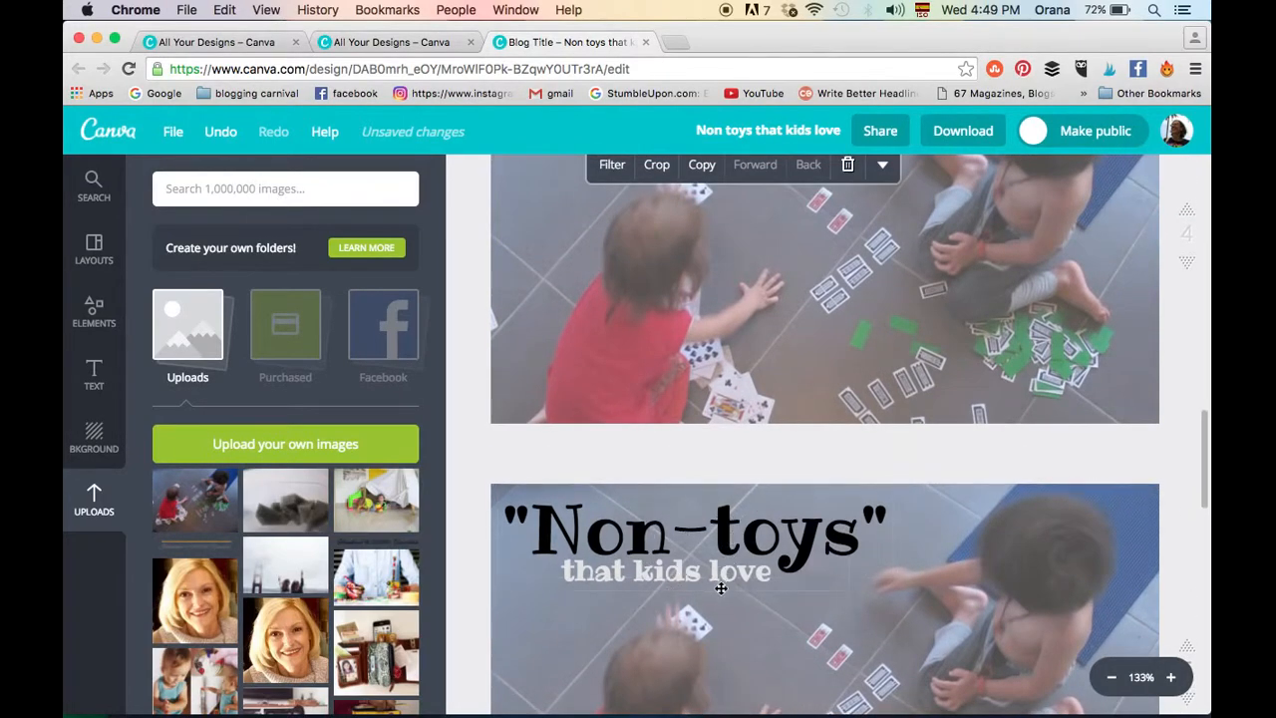
scroll(832, 308, "up", 3)
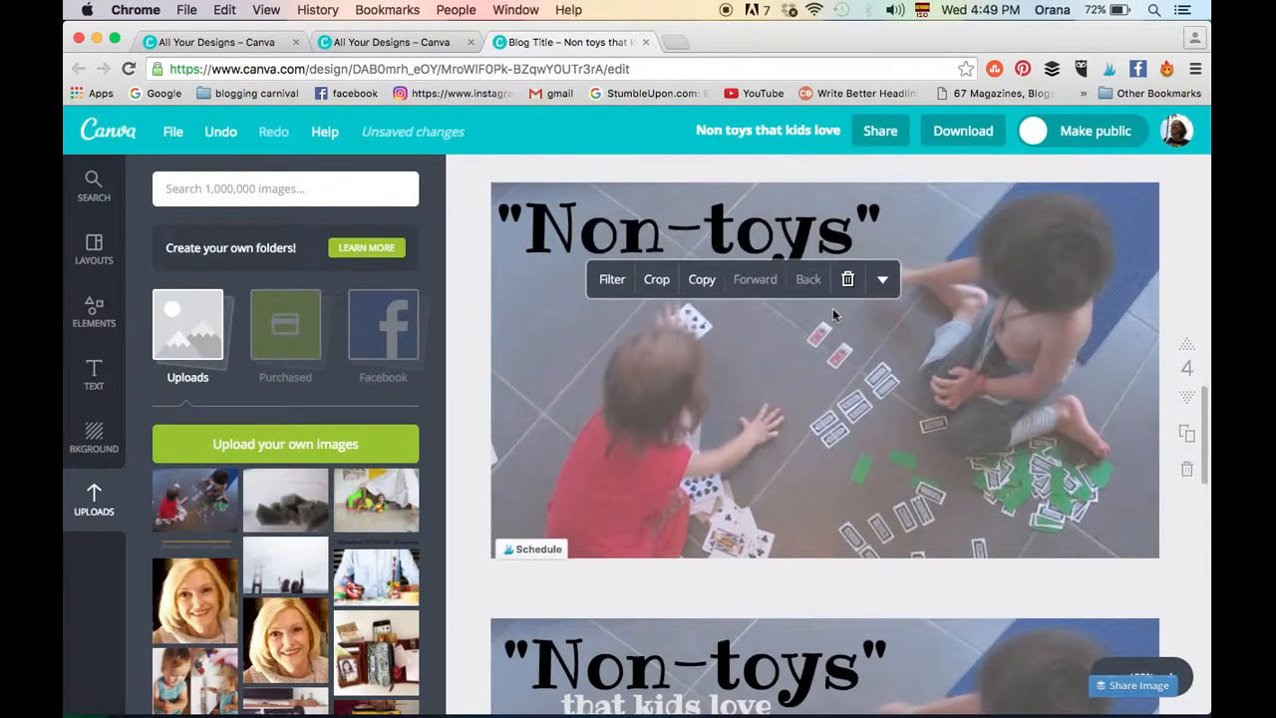
- Extend the "Non-toys" heading on page 4 with "that kids love" in the same text box
left_click(872, 235)
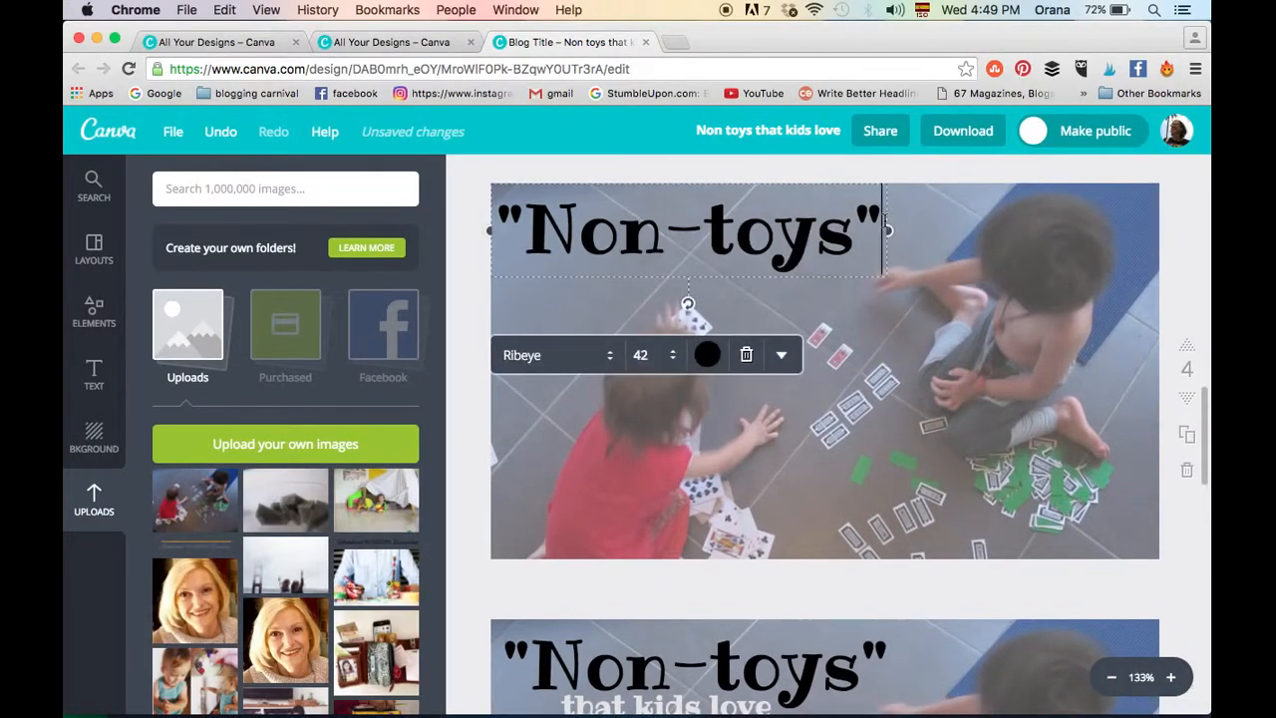
scroll(746, 643, "down", 2)
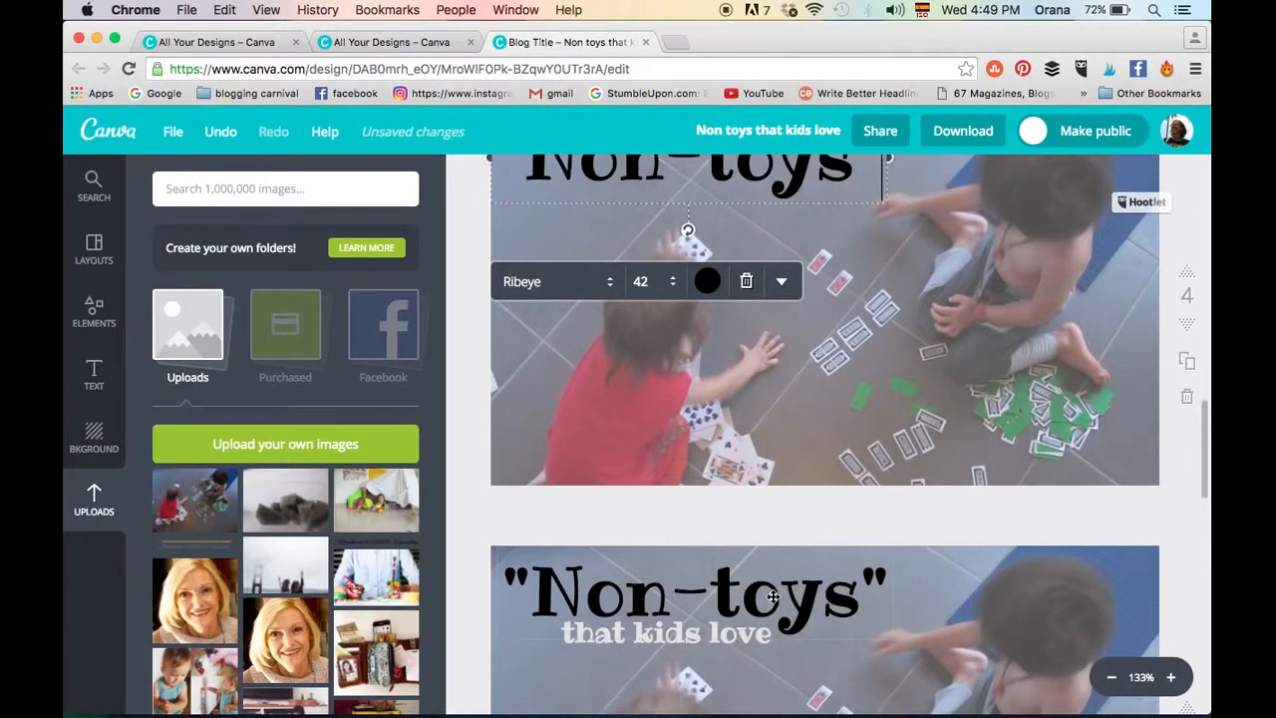
scroll(825, 449, "up", 2)
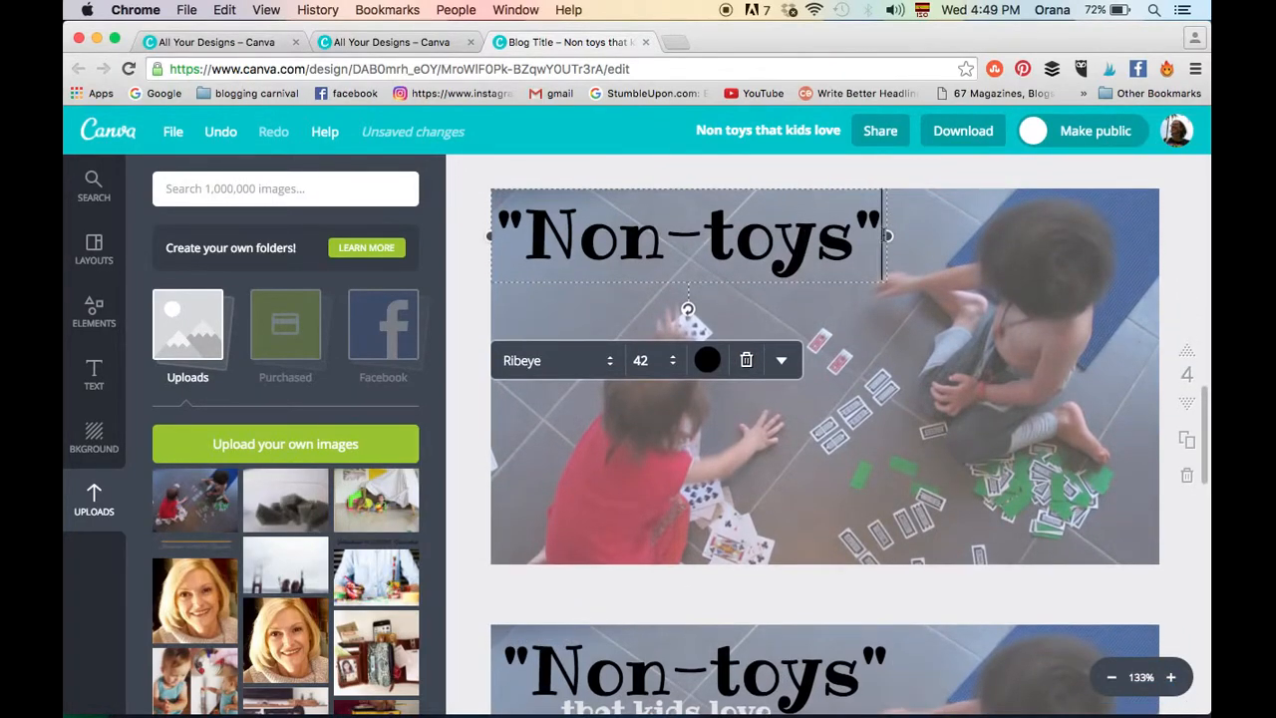
type("taht ki")
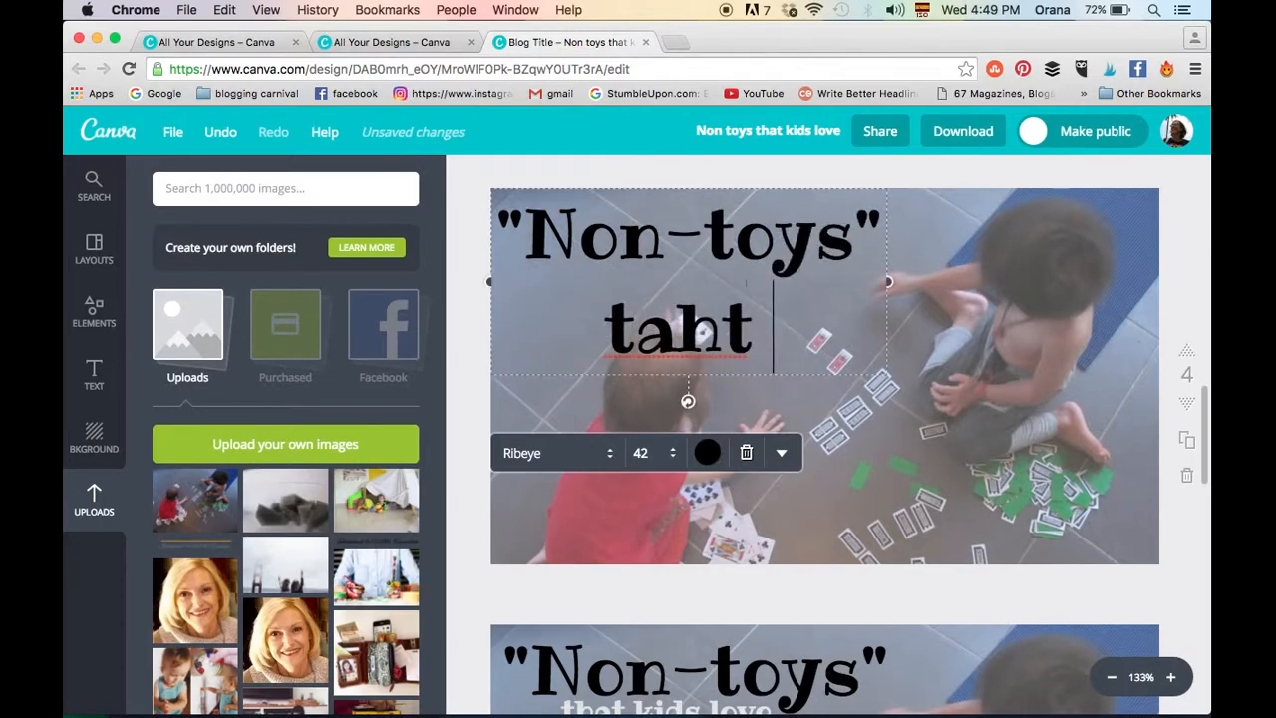
key("BackSpace")
key("BackSpace")
key("BackSpace")
key("BackSpace")
key("BackSpace")
key("BackSpace")
type("hat")
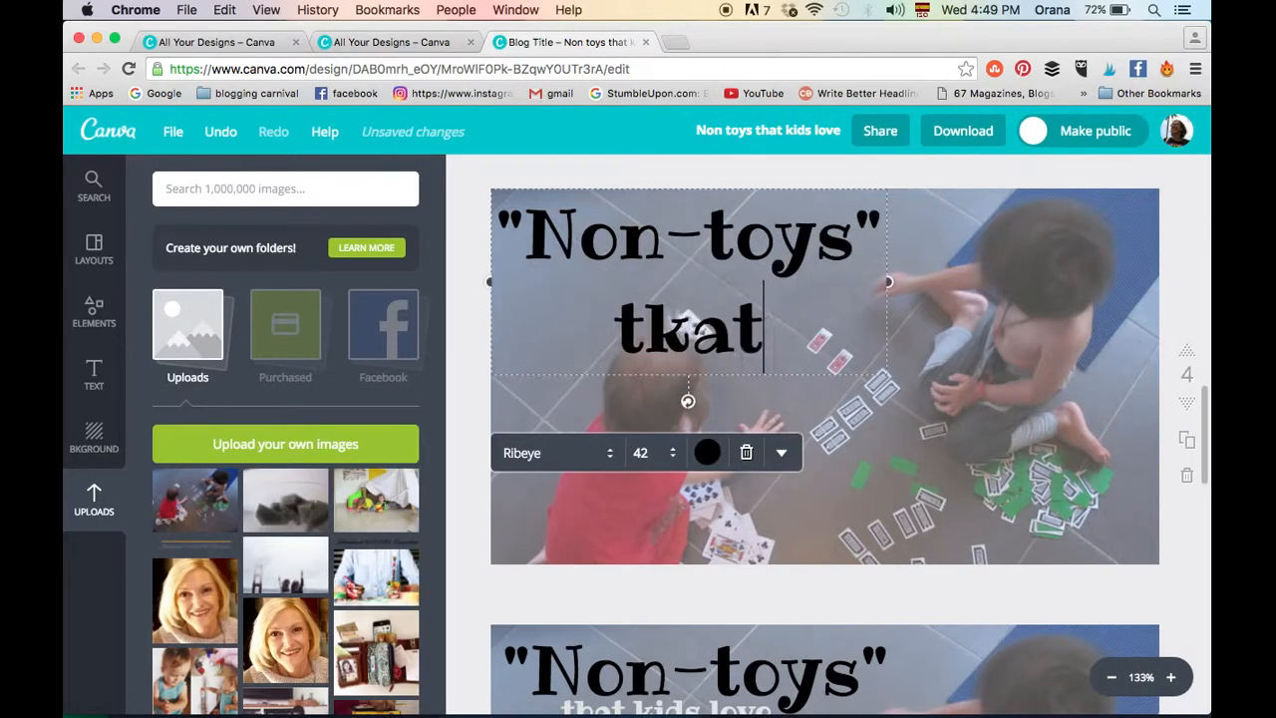
key("BackSpace")
key("BackSpace")
key("BackSpace")
type("hat kids love")
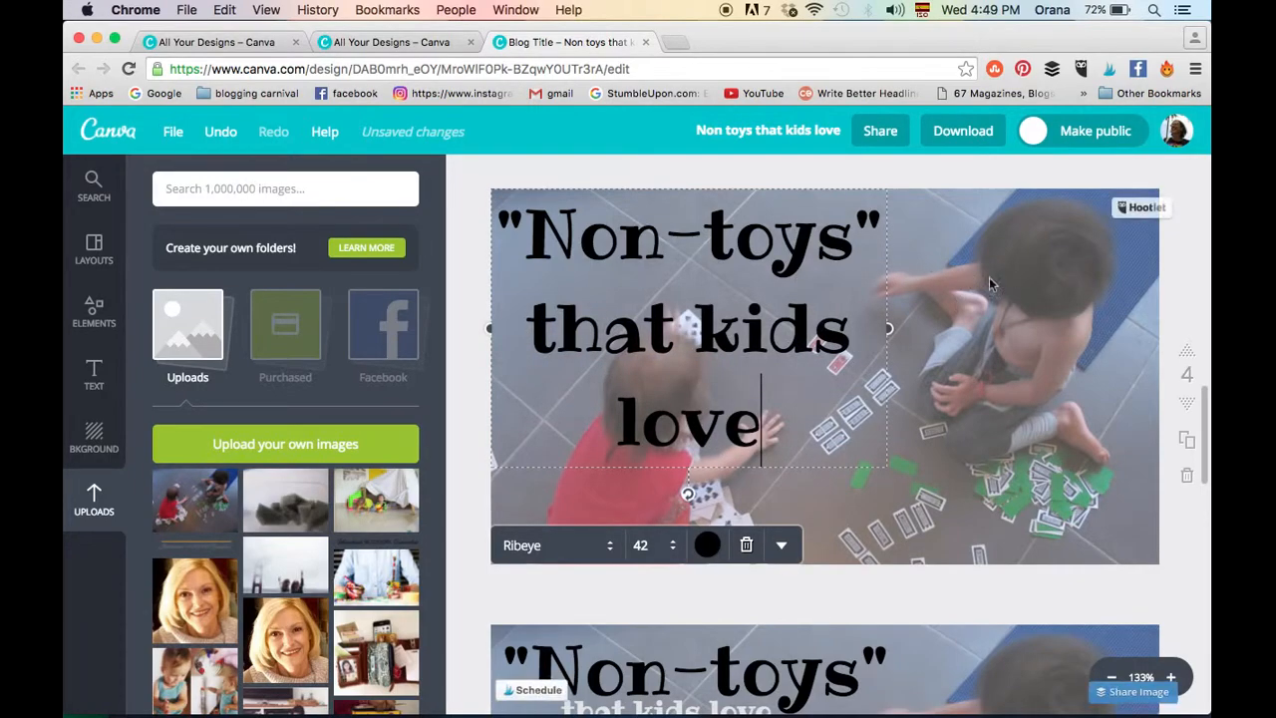
- Set the font size of the whole "Non-toys" that kids love heading on page 4 to 28
left_click_drag(604, 334, 510, 233)
left_click_drag(769, 421, 502, 232)
left_click(648, 546)
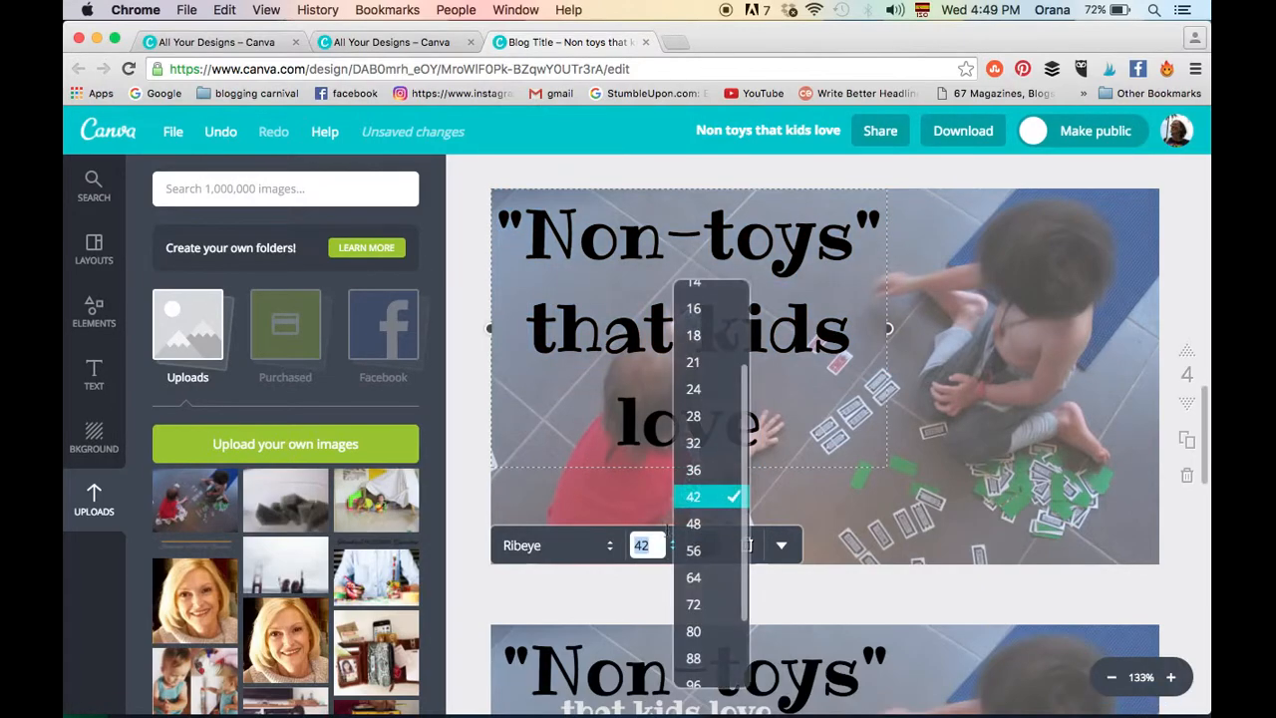
left_click(701, 415)
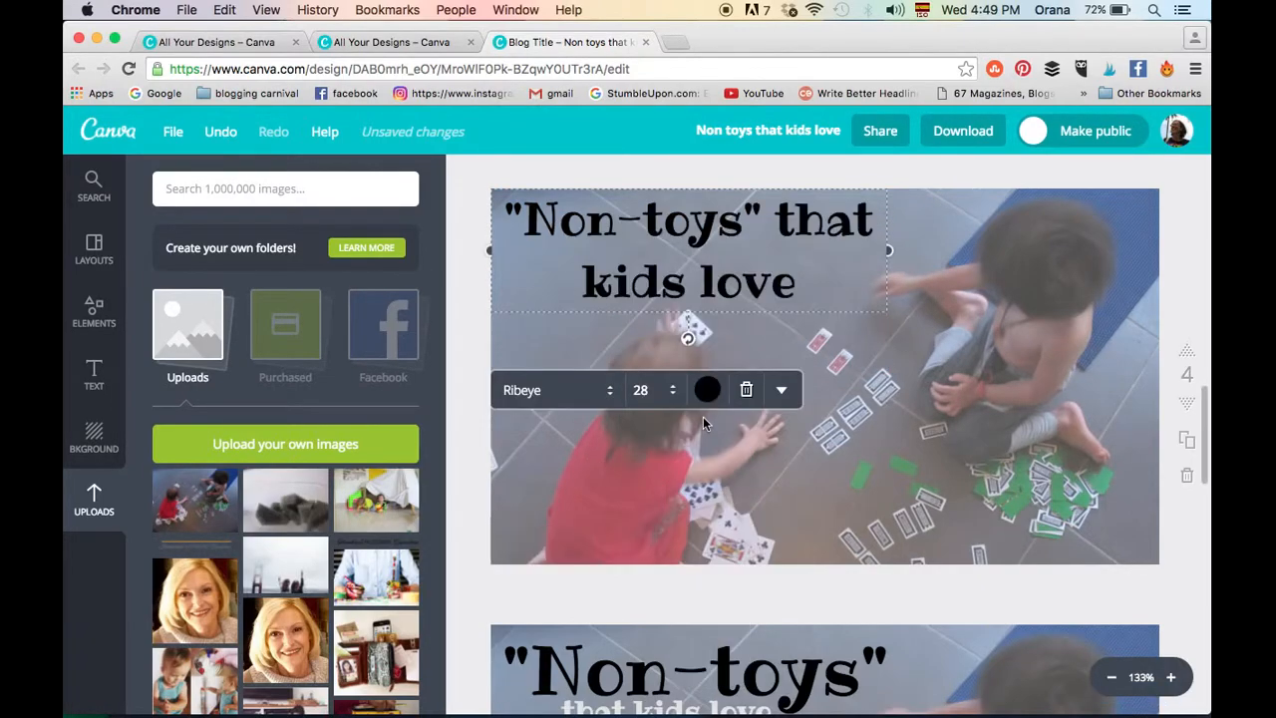
left_click(741, 348)
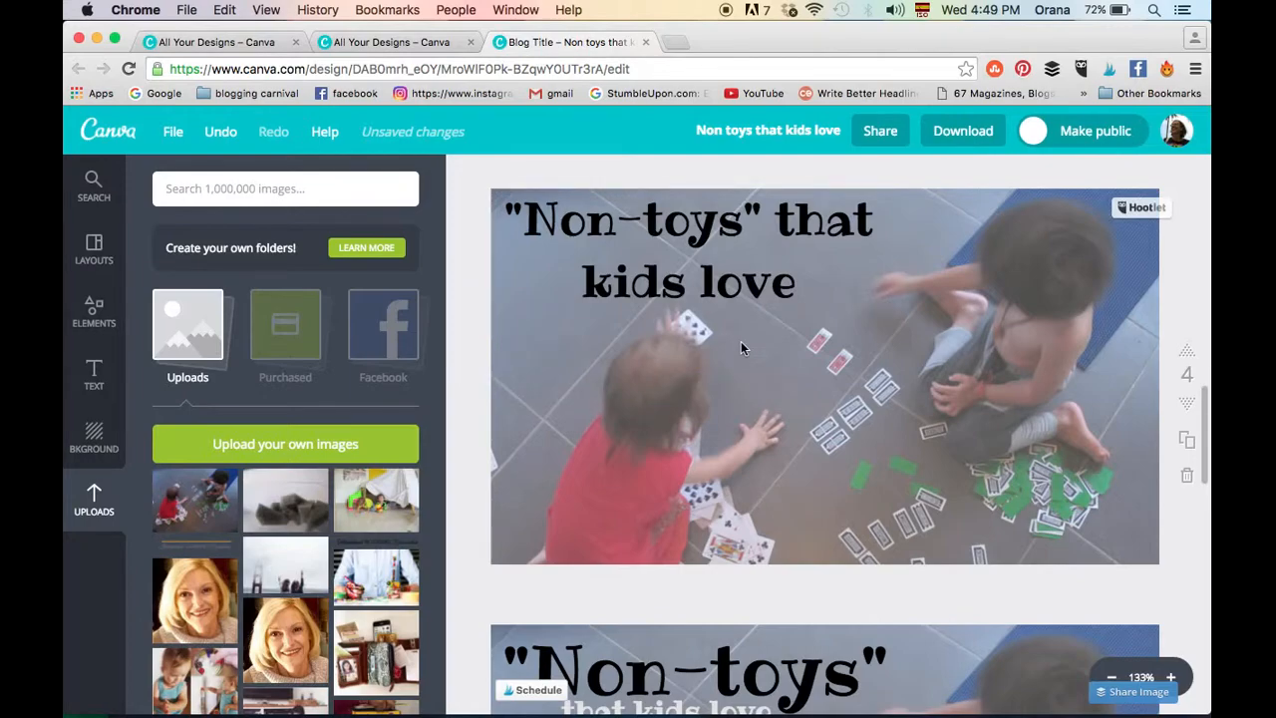
- Widen the heading's text box on page 4 so the full title fits on a single line
left_click(729, 265)
left_click_drag(888, 254, 1129, 252)
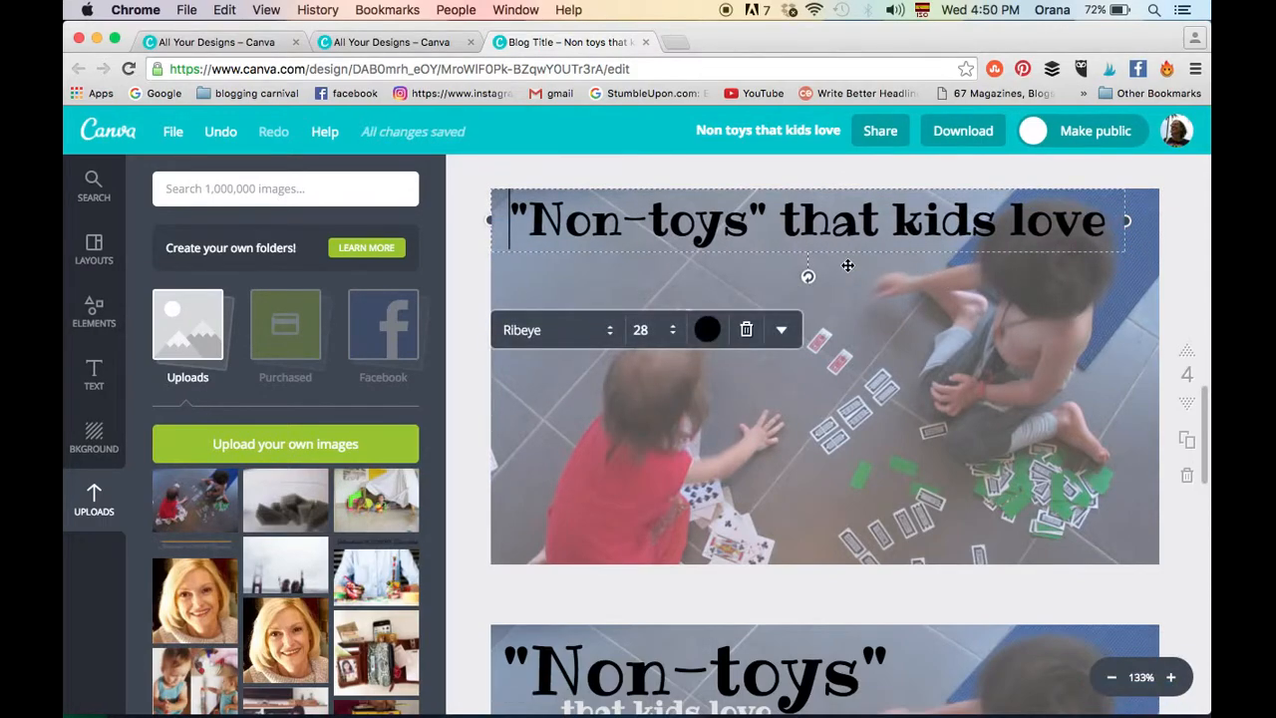
scroll(848, 265, "down", 2)
scroll(846, 267, "up", 3)
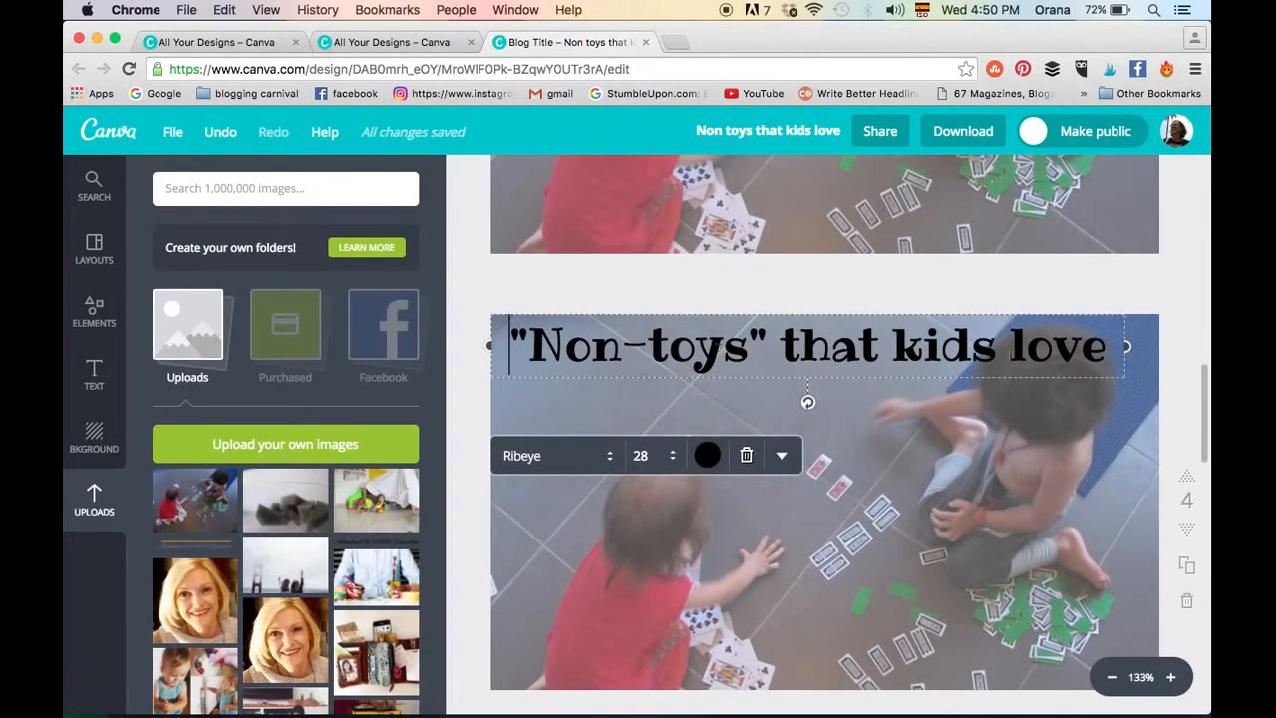
- Review pages 5 to 7, comparing the subheading, the airplane graphic and the added red tagline, and select the tagline
scroll(943, 469, "down", 5)
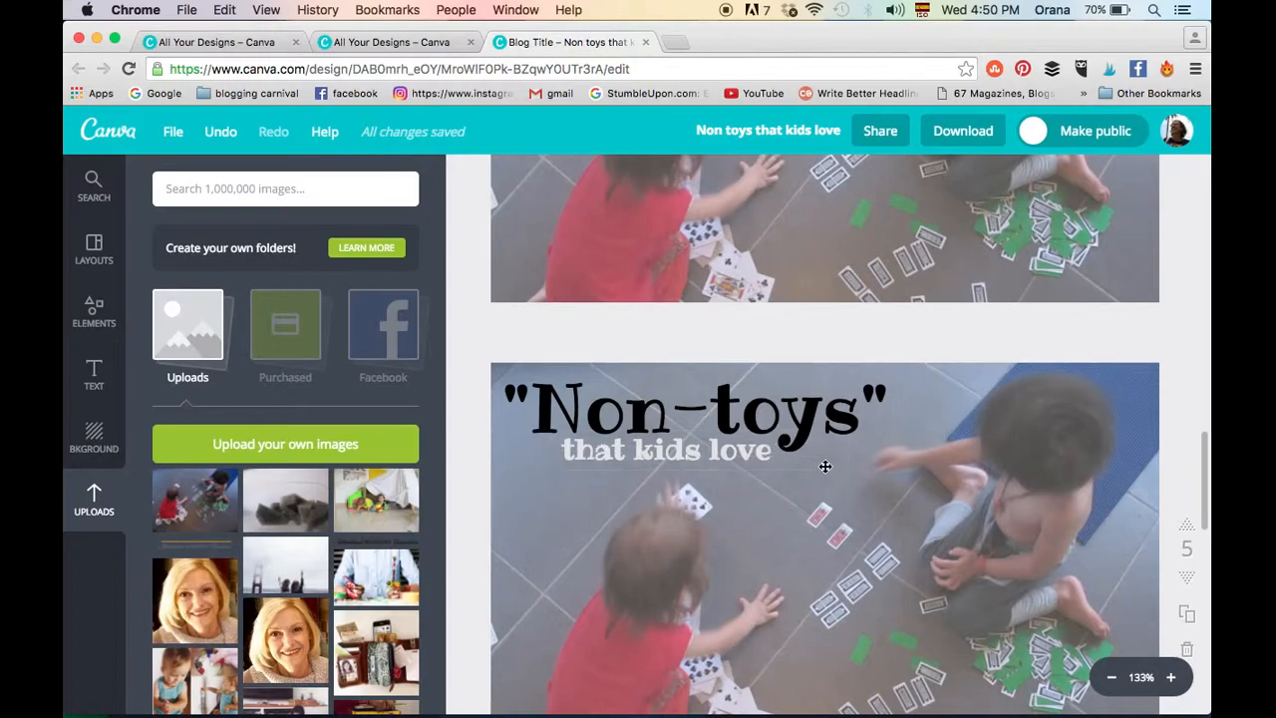
scroll(908, 466, "down", 5)
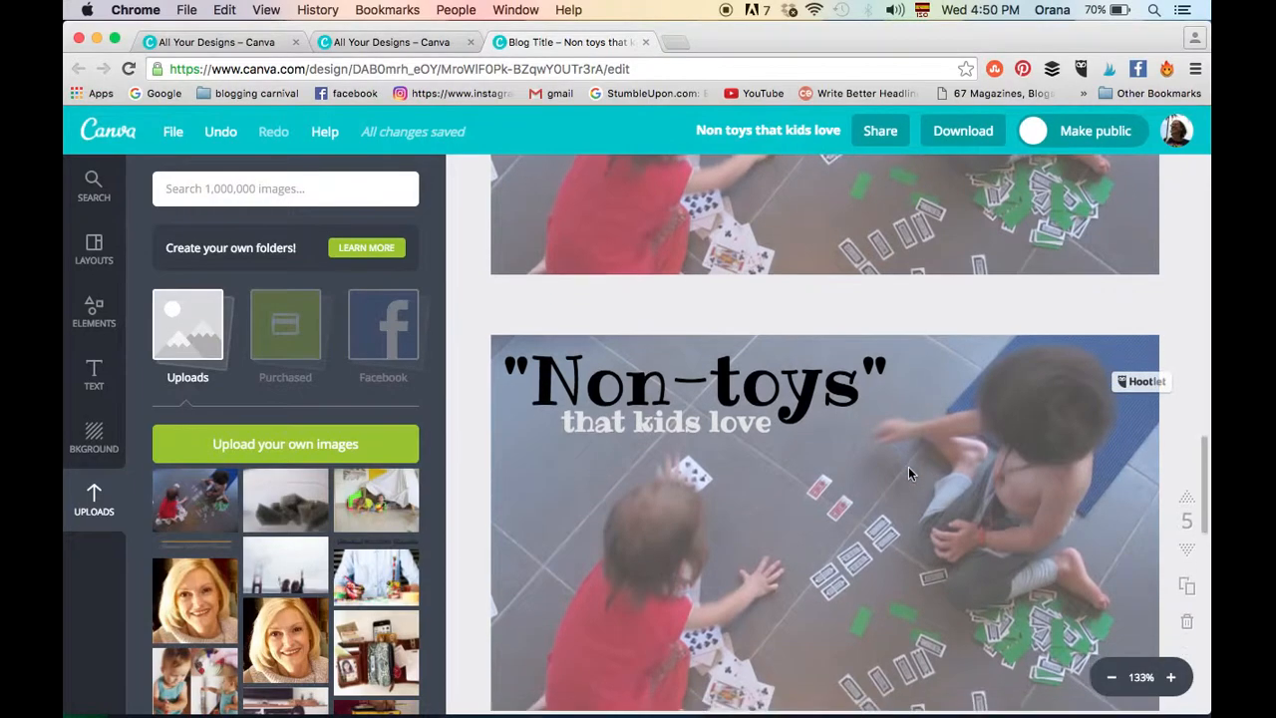
scroll(908, 467, "down", 1)
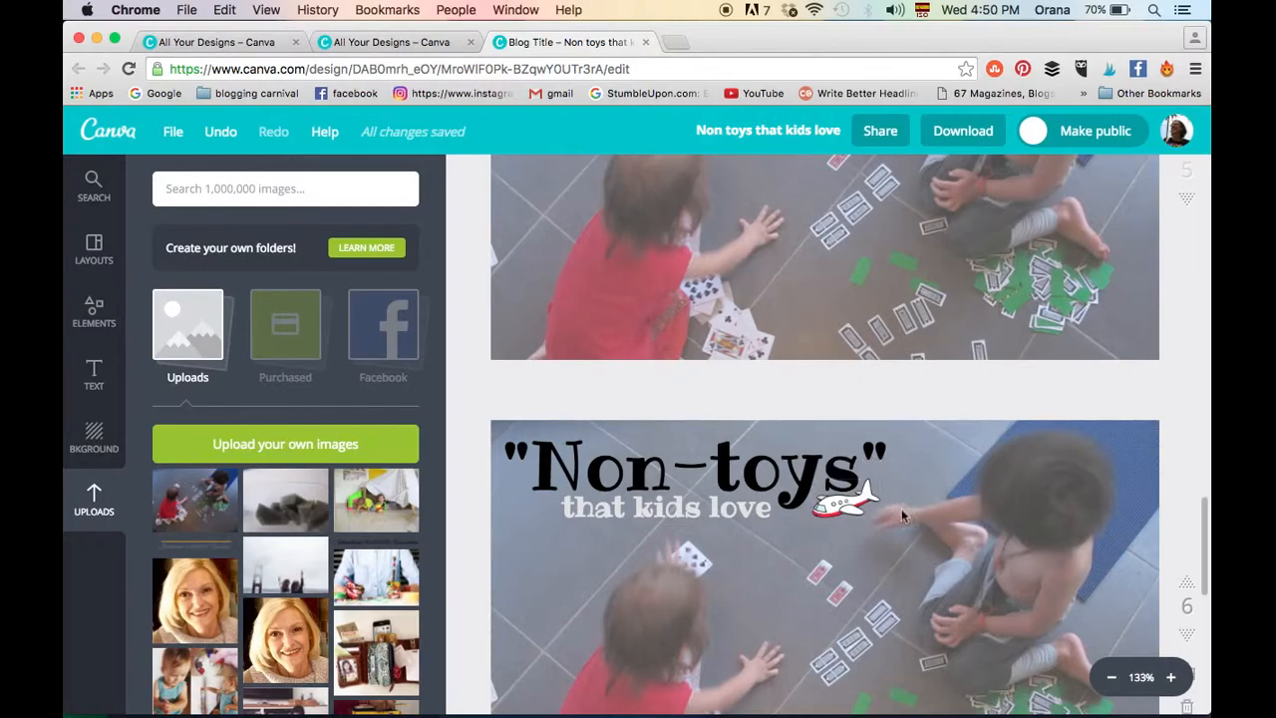
scroll(902, 515, "down", 10)
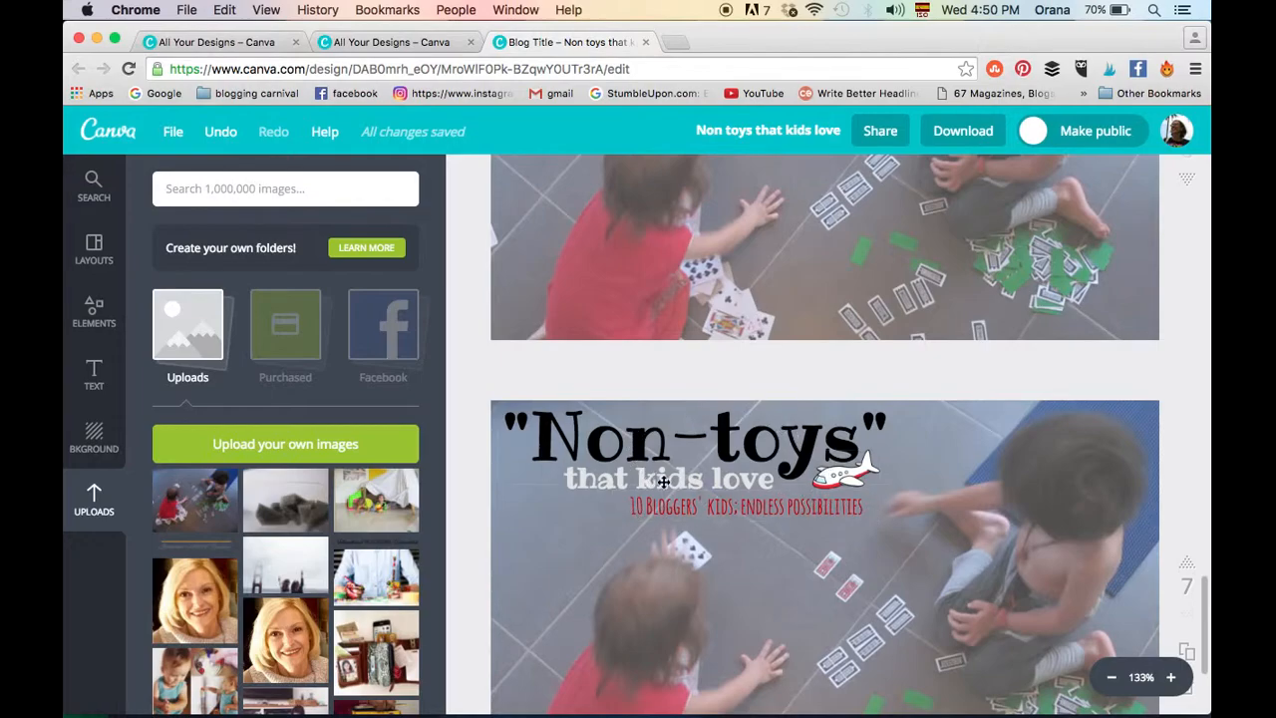
scroll(896, 614, "down", 3)
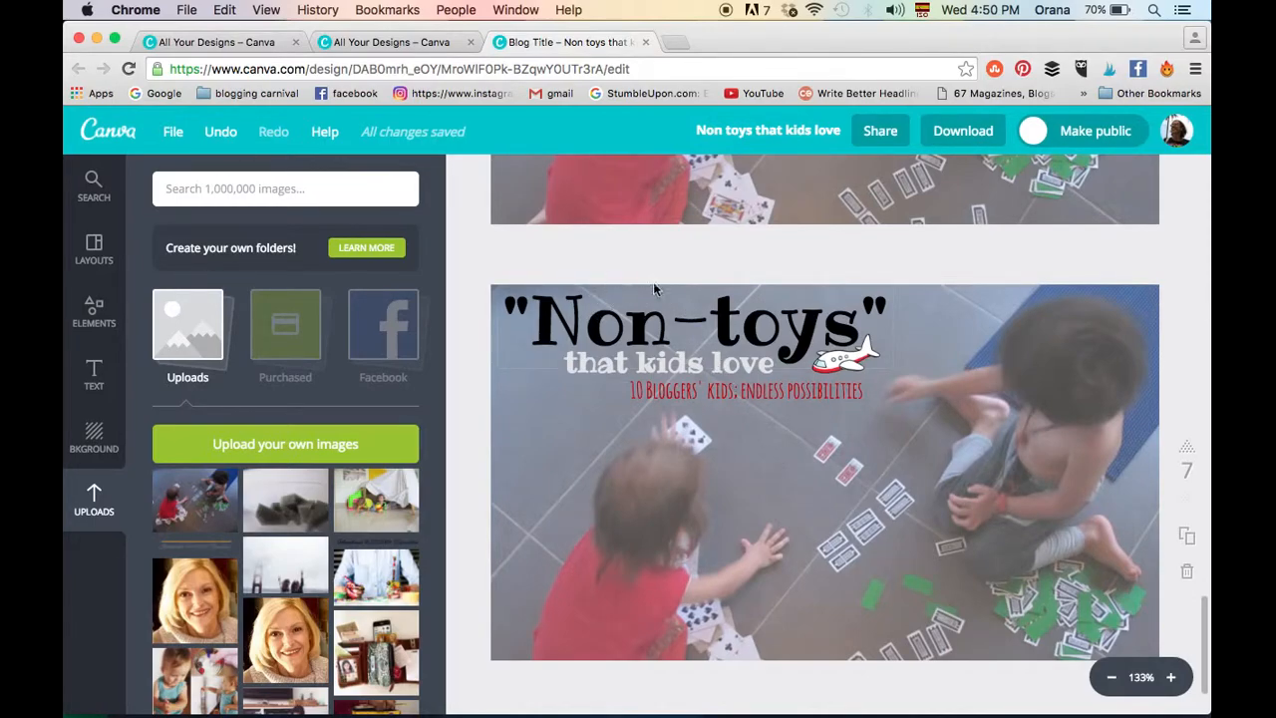
left_click(750, 395)
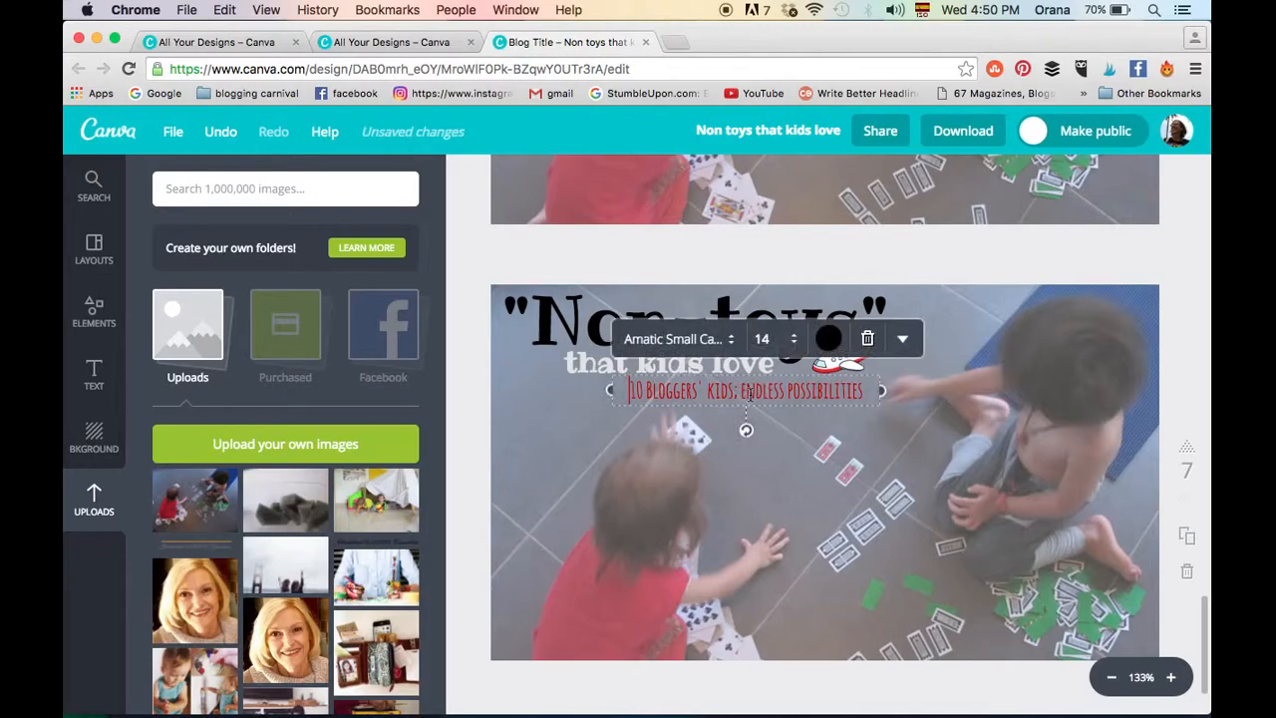
- Nudge the "Non-toys" heading slightly to the right on page 6 and slightly up and to the right on page 7
scroll(518, 300, "up", 5)
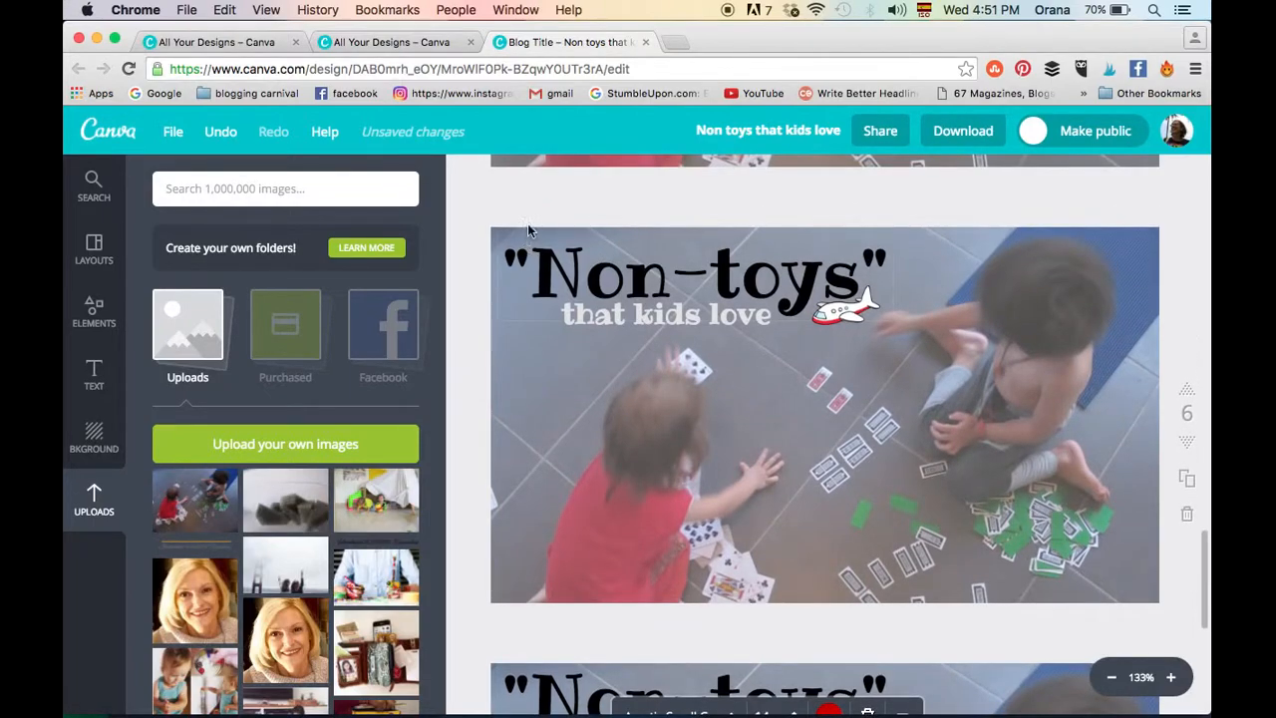
left_click_drag(656, 266, 656, 262)
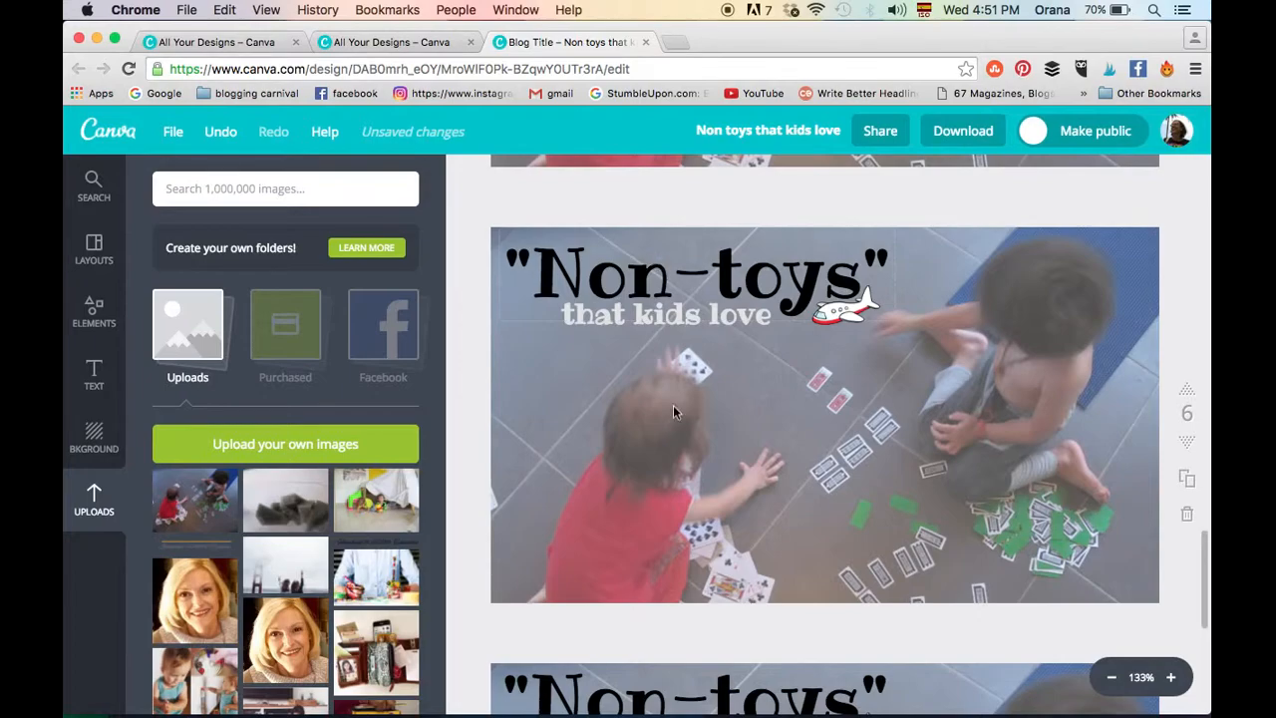
scroll(675, 414, "down", 5)
left_click_drag(673, 520, 672, 520)
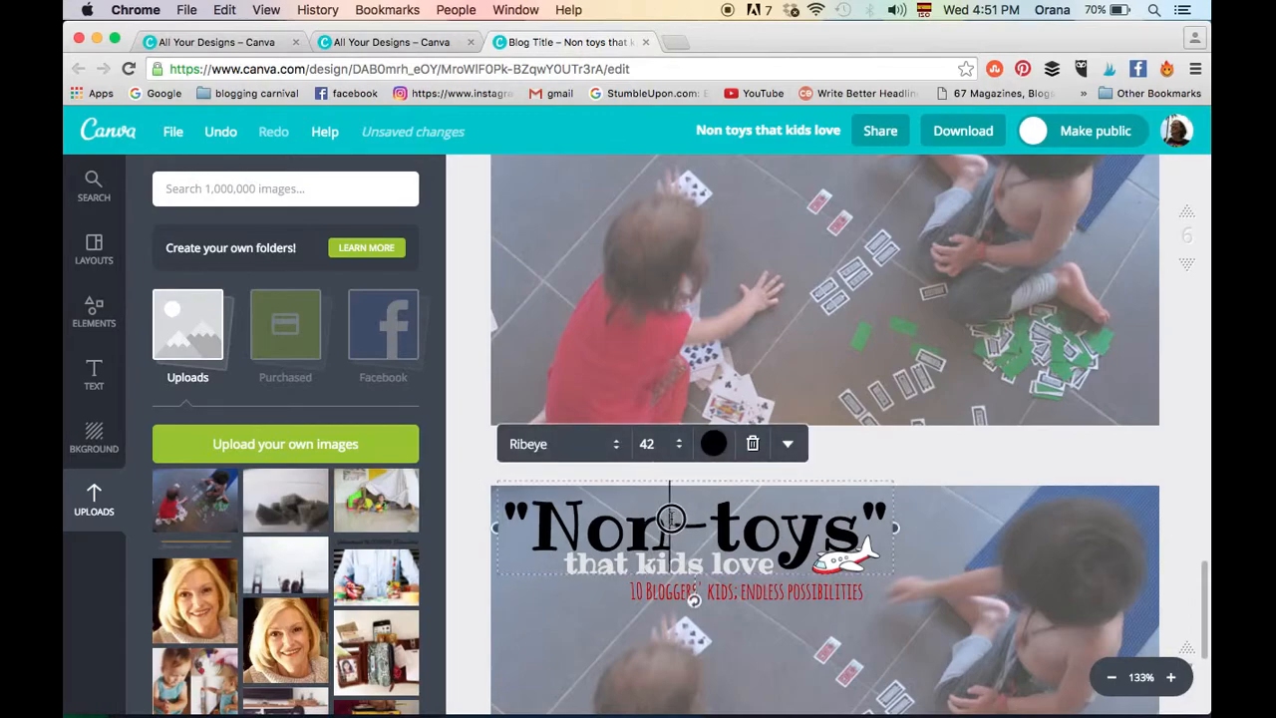
left_click_drag(900, 552, 909, 539)
key("Up")
left_click_drag(523, 578, 521, 574)
scroll(606, 287, "up", 3)
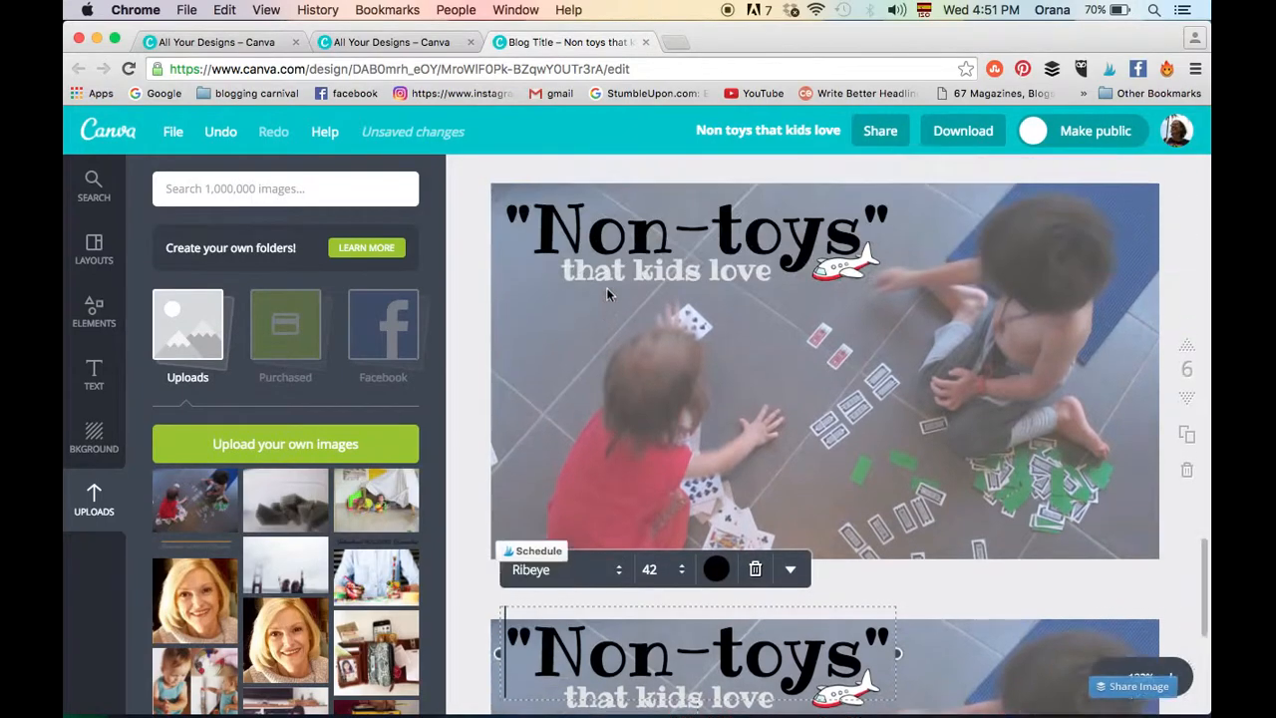
- Compare the title layouts on pages 6 and 7, with and without the red tagline
left_click(626, 370)
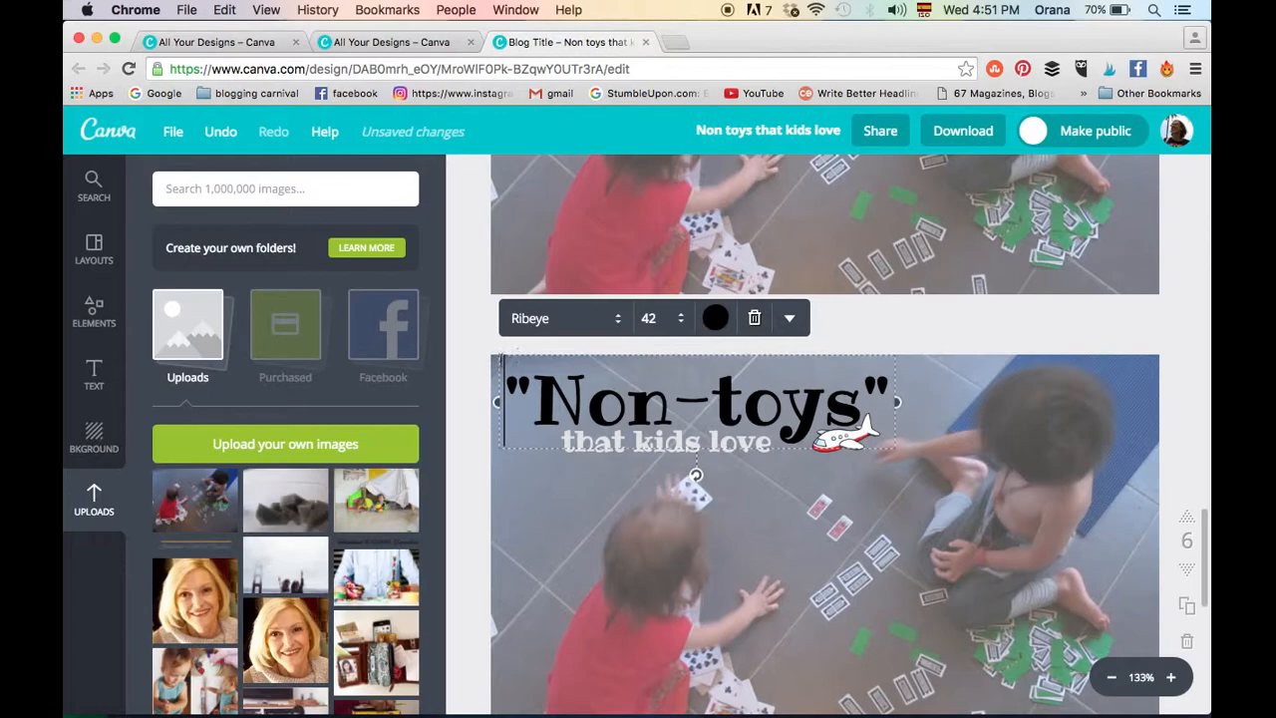
scroll(569, 448, "down", 5)
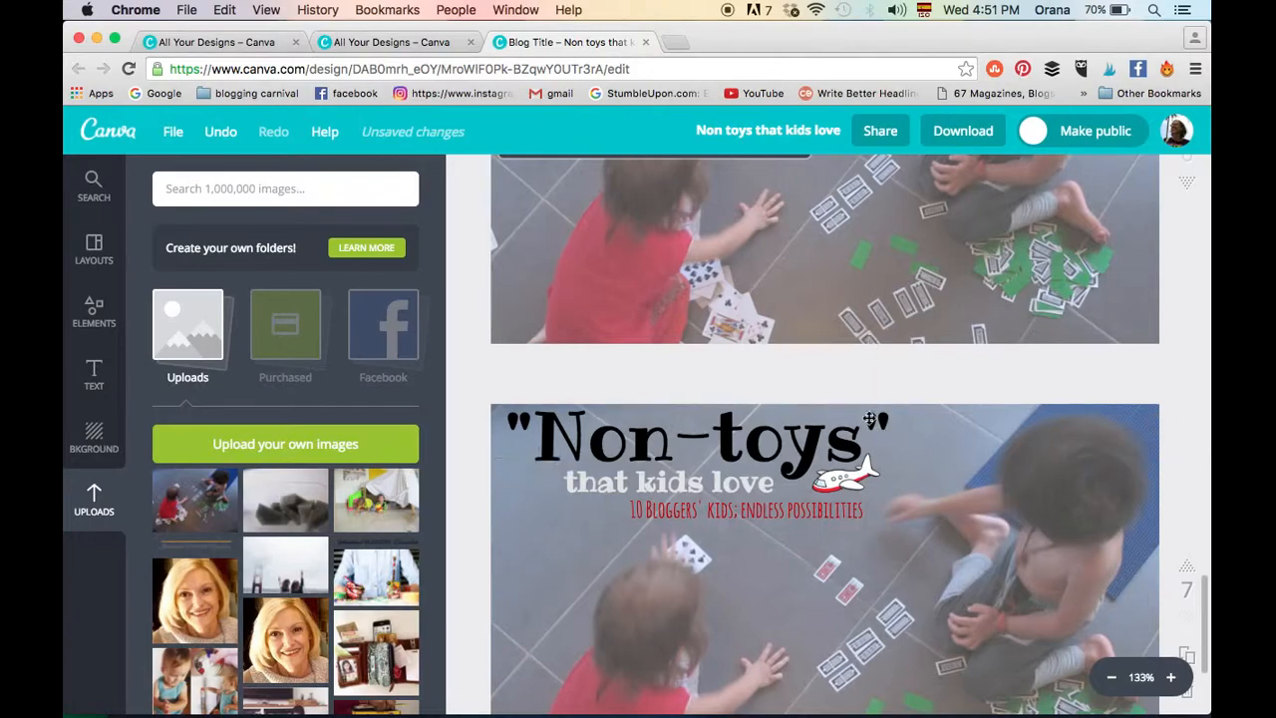
scroll(745, 211, "up", 3)
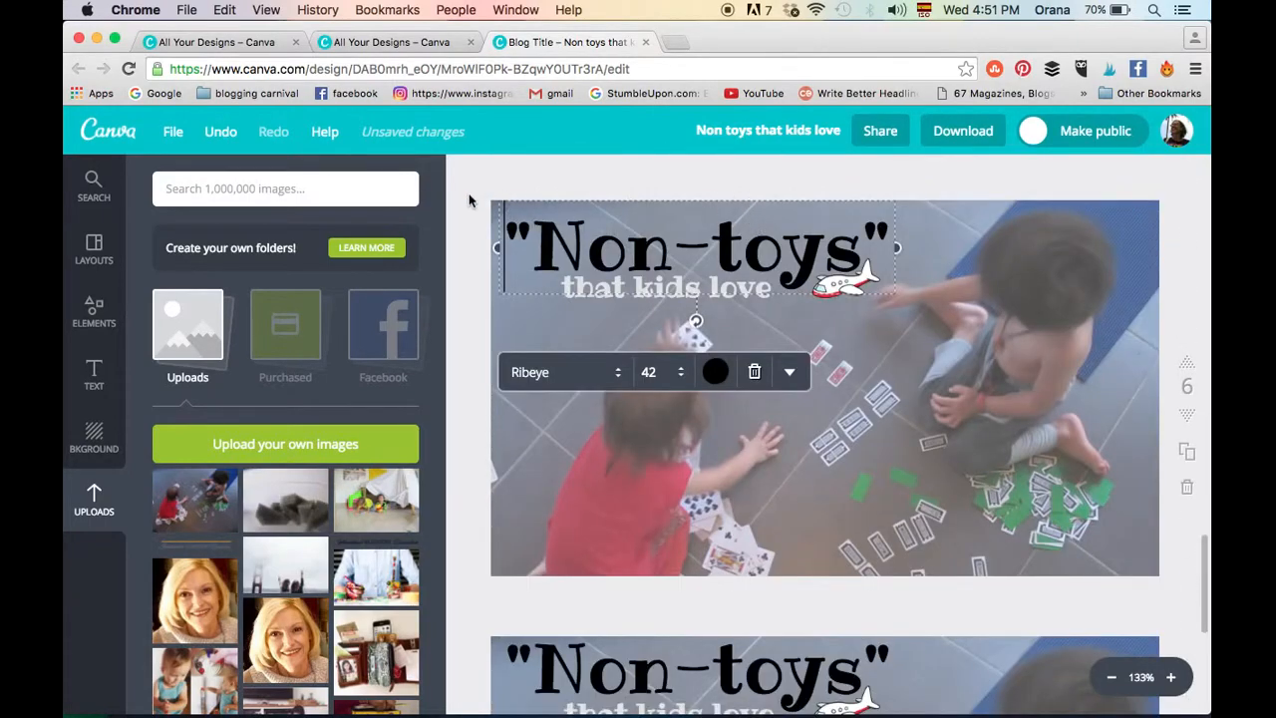
scroll(934, 438, "down", 4)
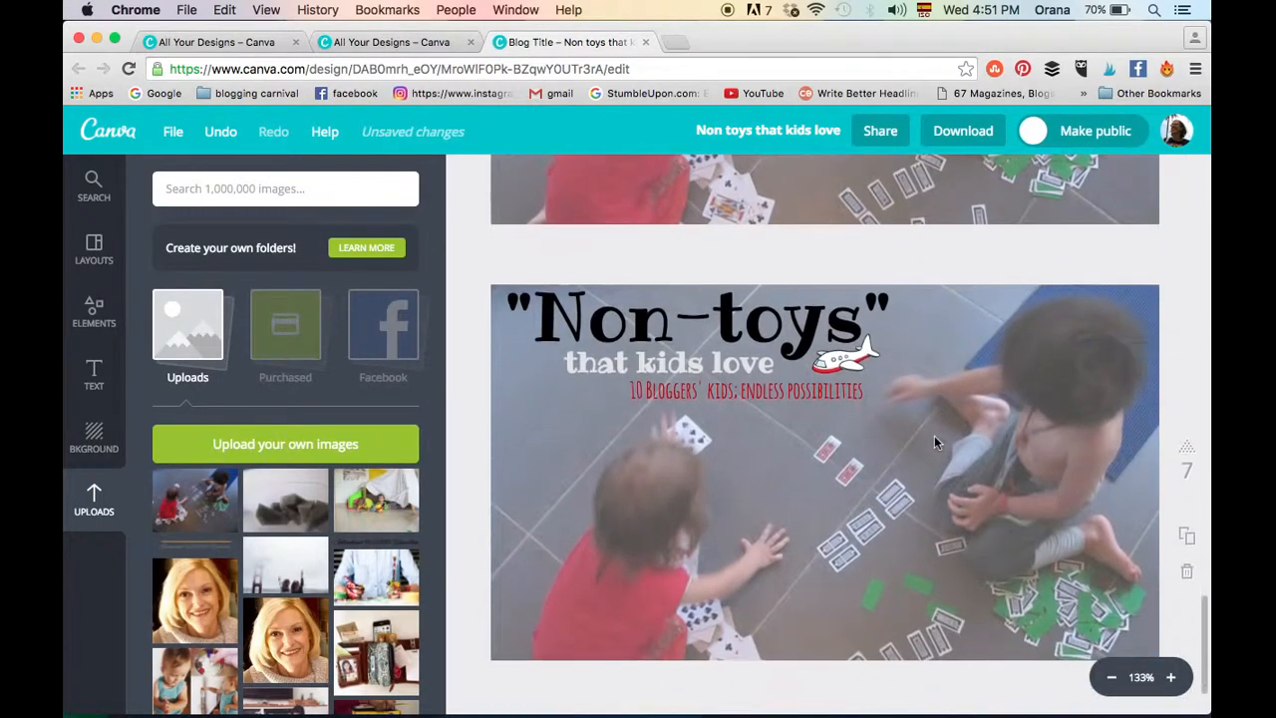
scroll(934, 436, "down", 1)
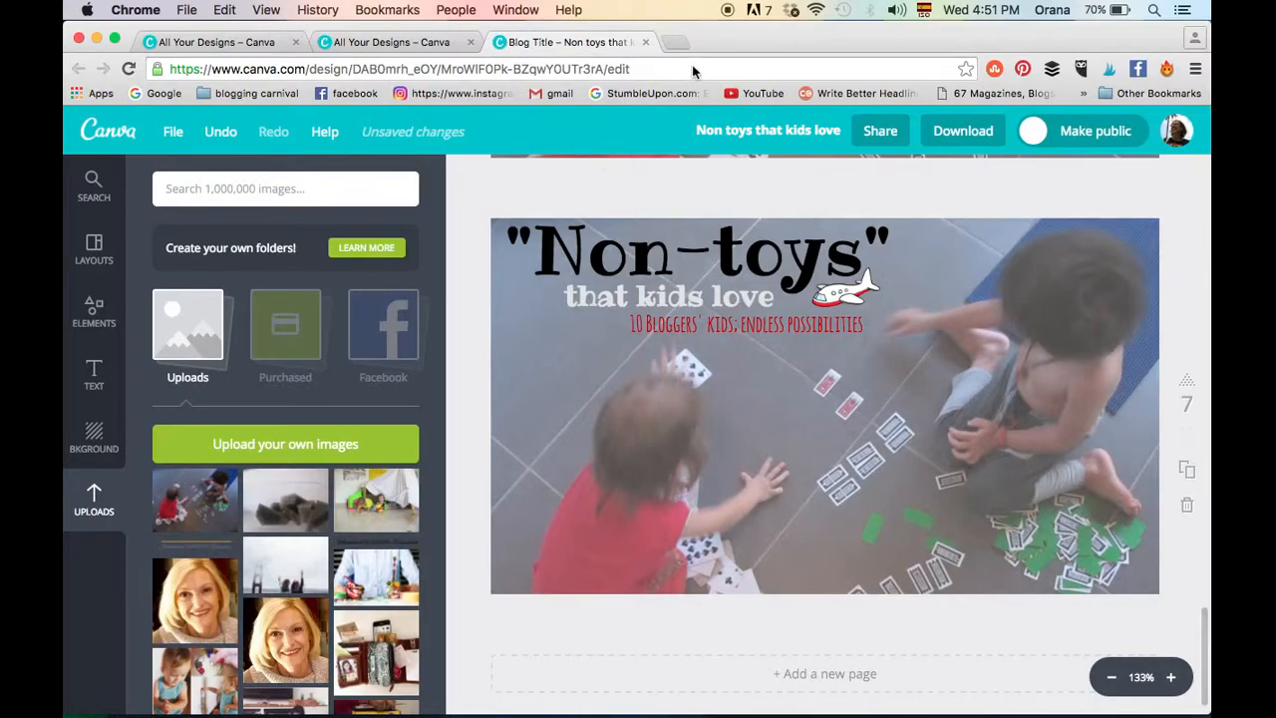
- Close the "Non toys that kids love" design, leaving the page, and open the f29100 design from the designs overview
left_click(646, 44)
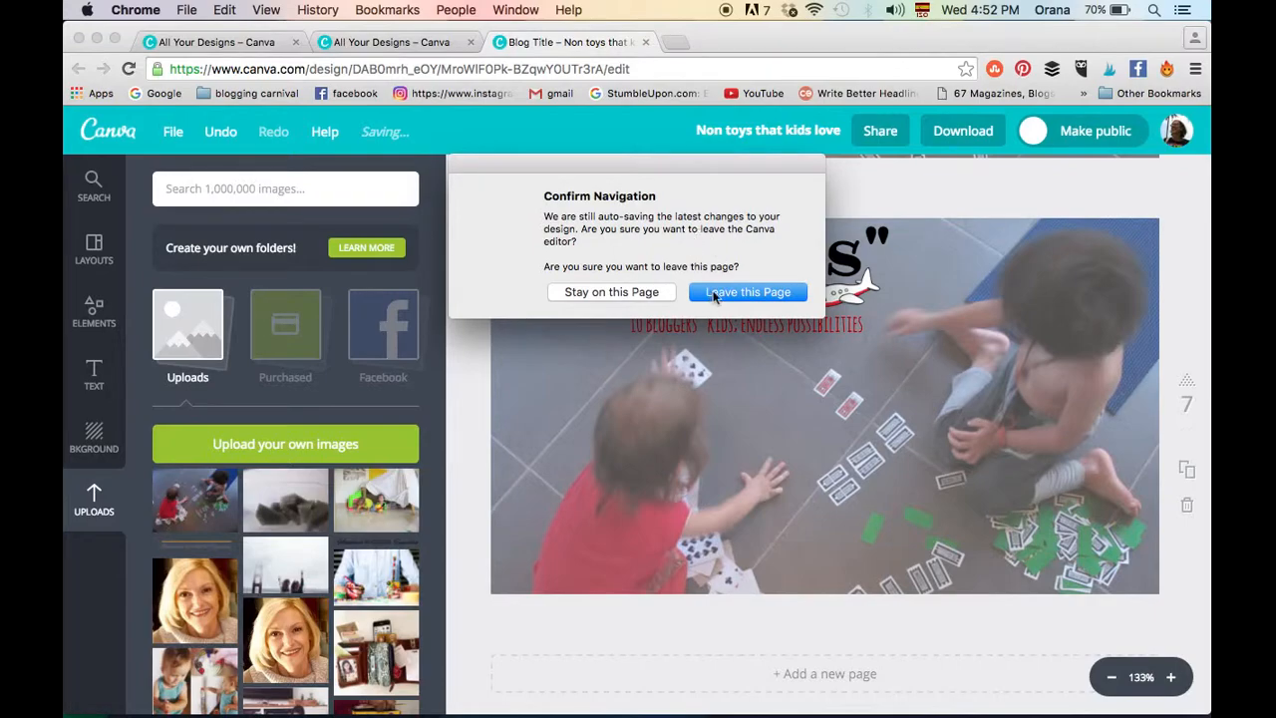
left_click(713, 293)
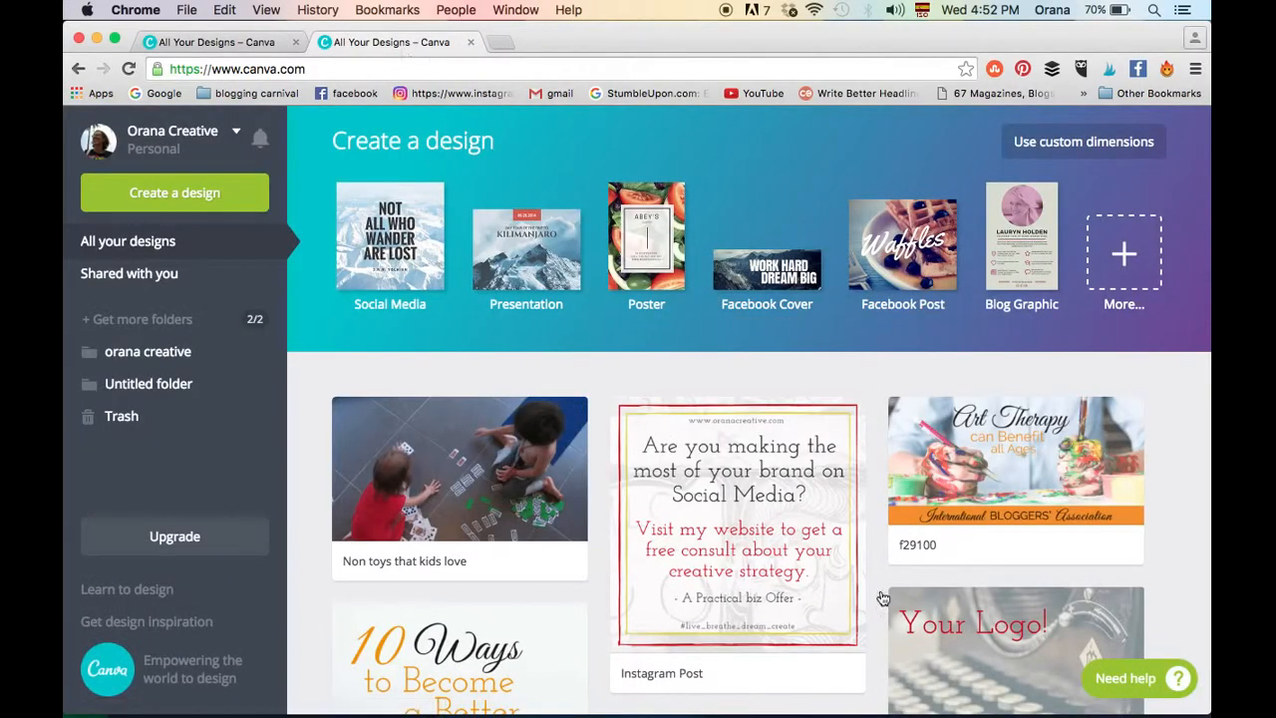
scroll(1162, 498, "down", 3)
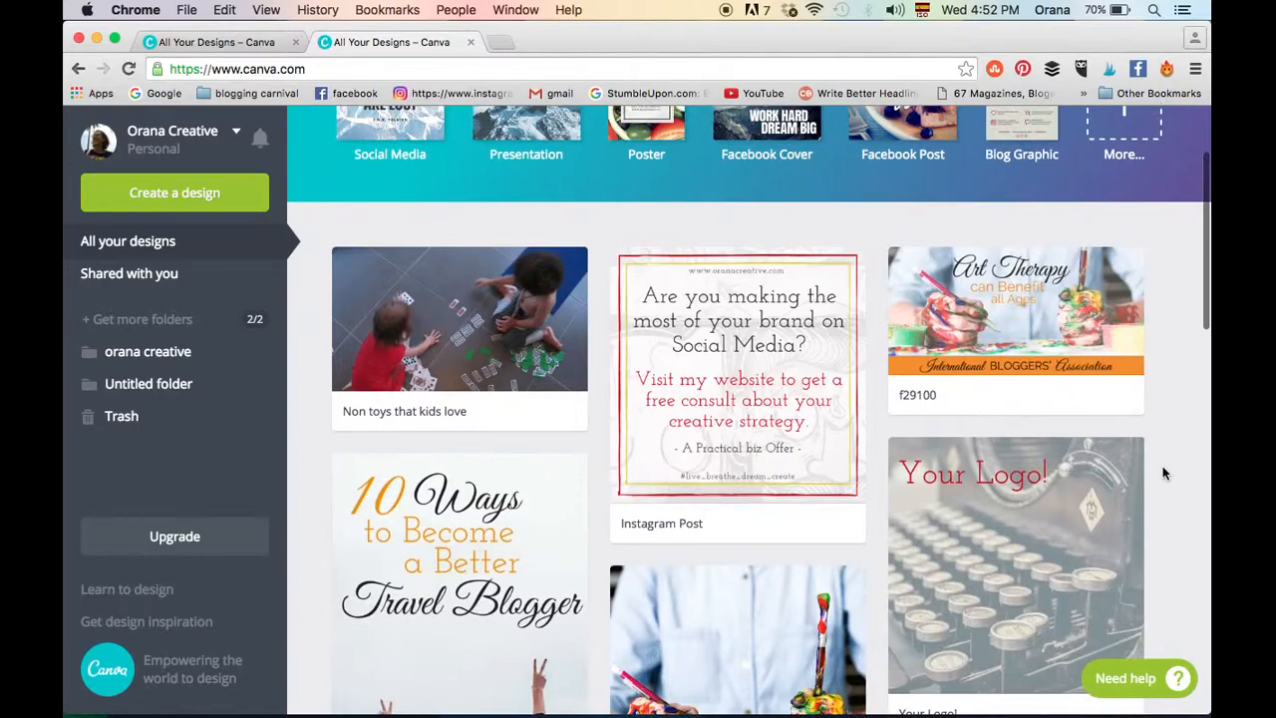
left_click(1086, 319)
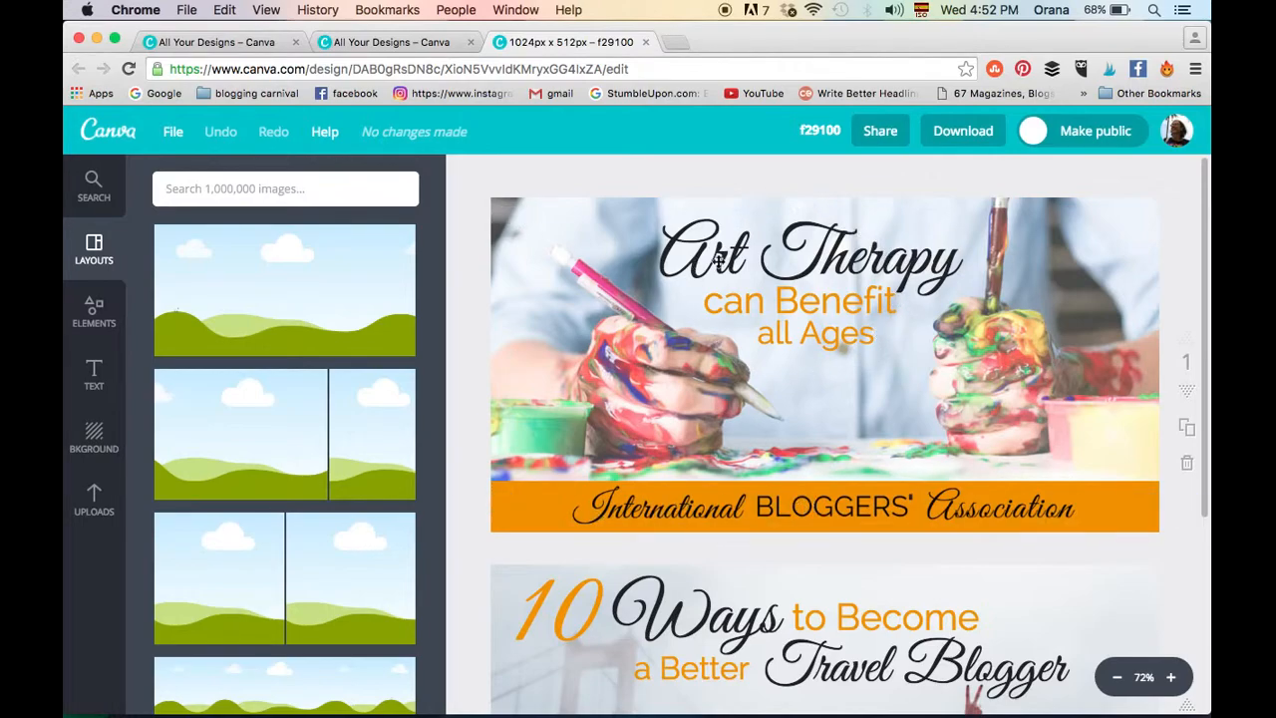
- Inspect the font, size and colour of the "Art Therapy", "can Benefit" and "all Ages" text on page 1
left_click(854, 255)
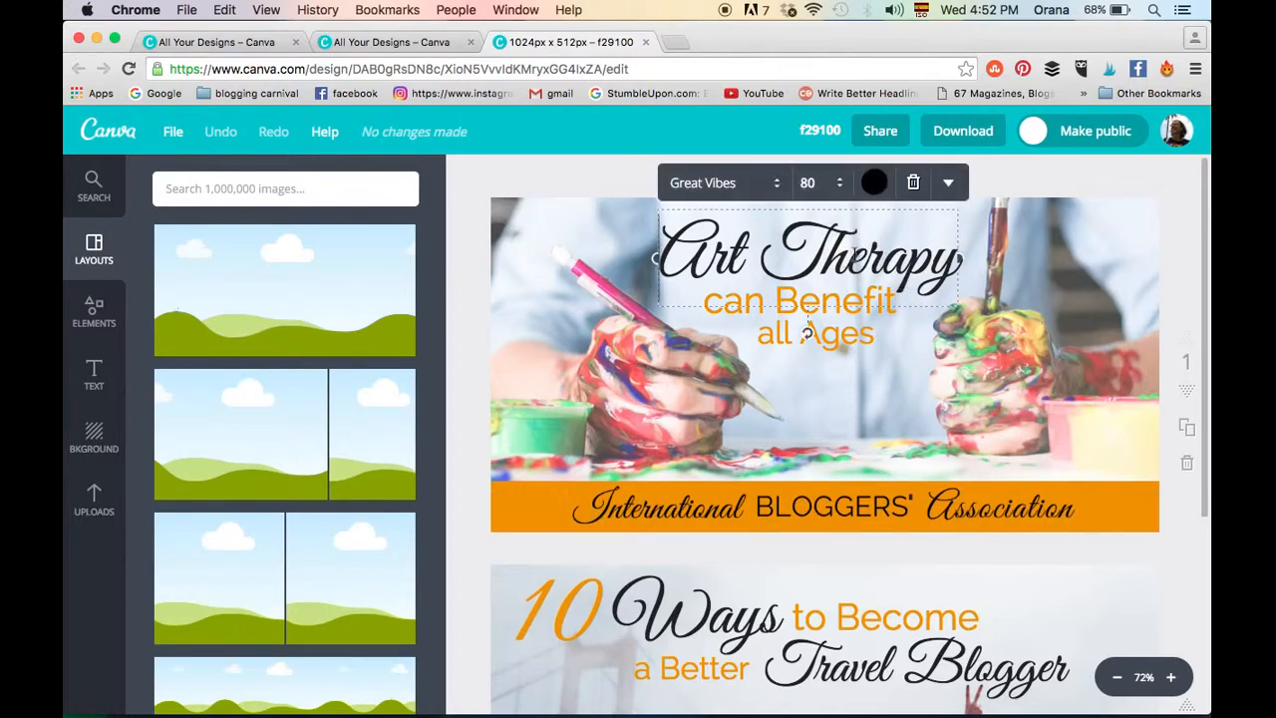
left_click(864, 331)
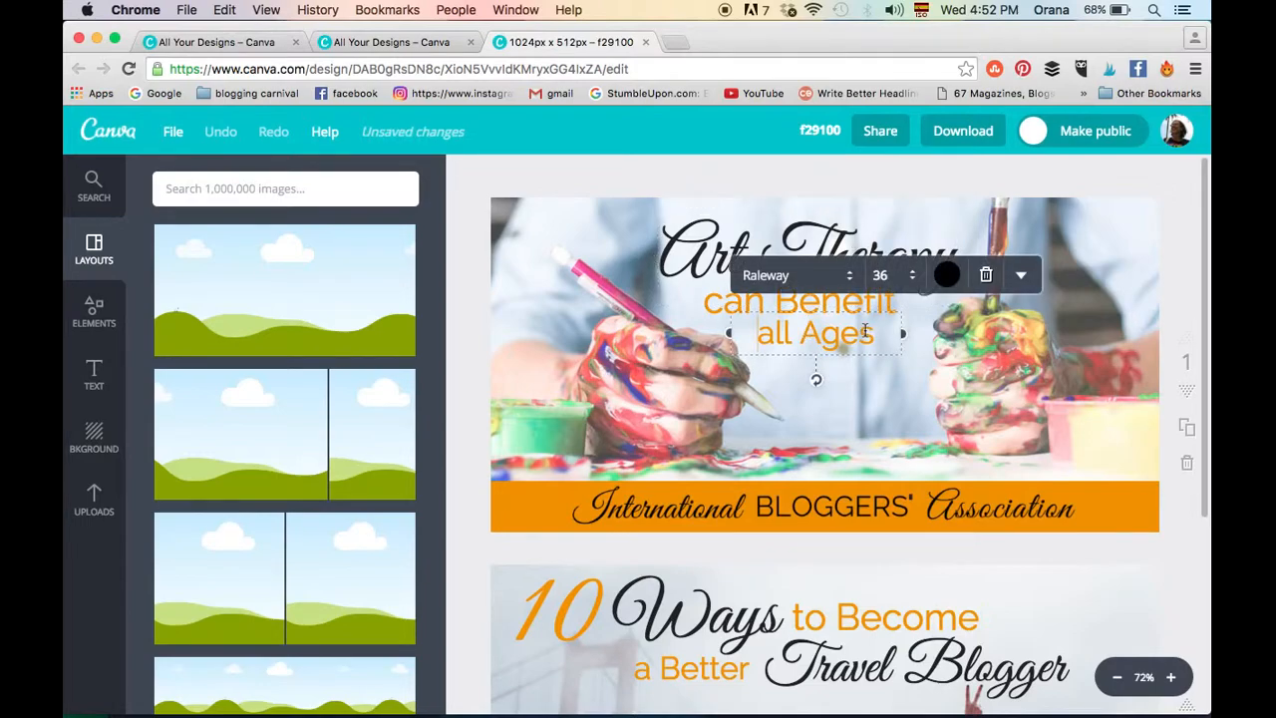
left_click(867, 371)
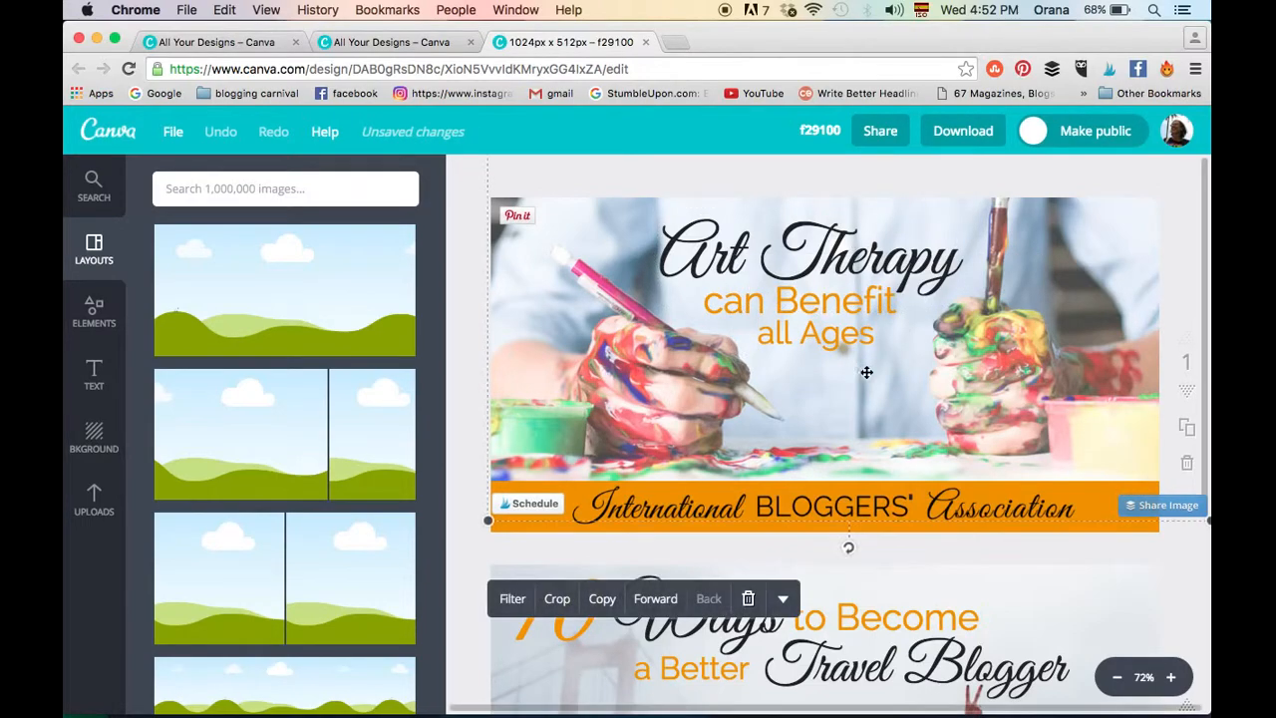
left_click(812, 256)
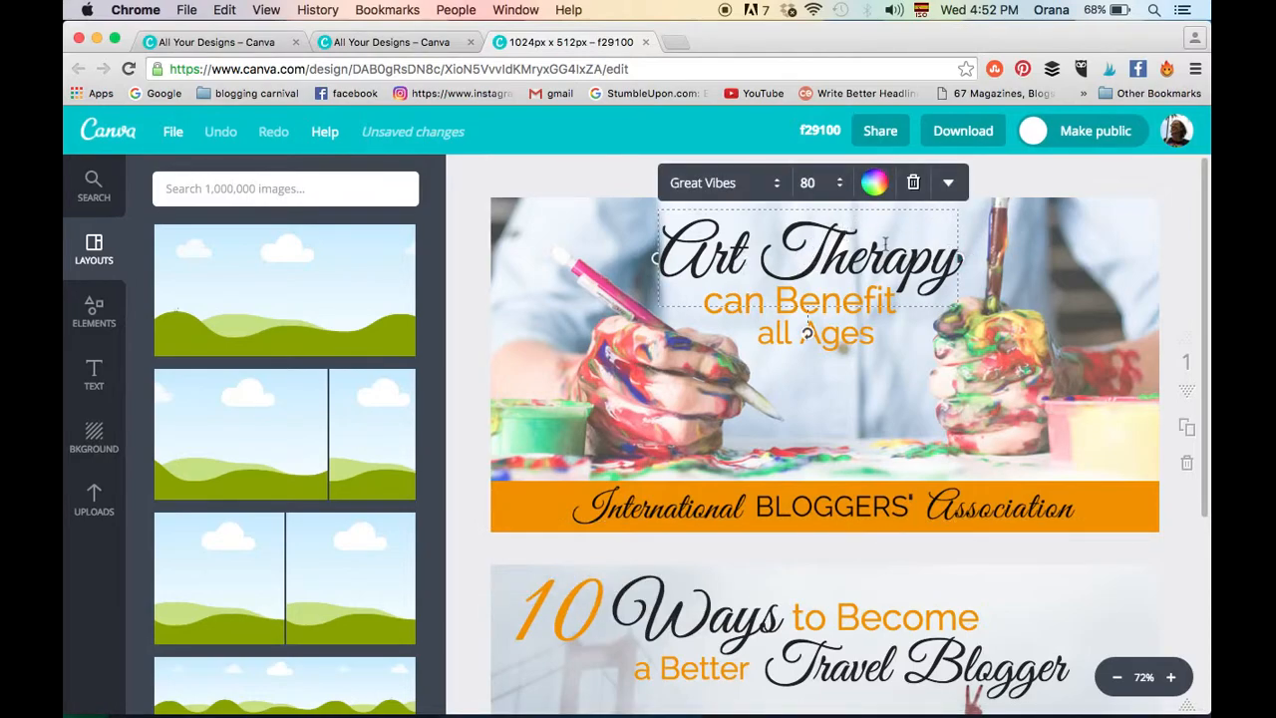
left_click(885, 354)
left_click(881, 303)
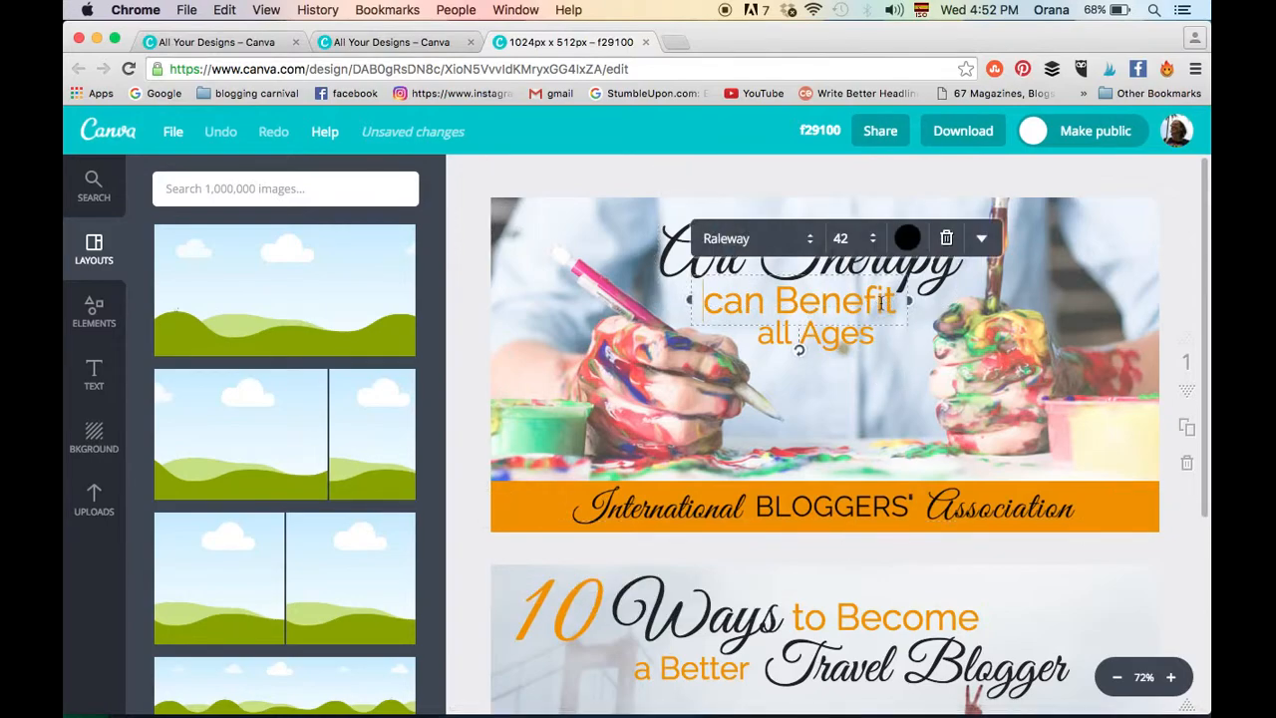
left_click(901, 439)
left_click(855, 342)
left_click(854, 342)
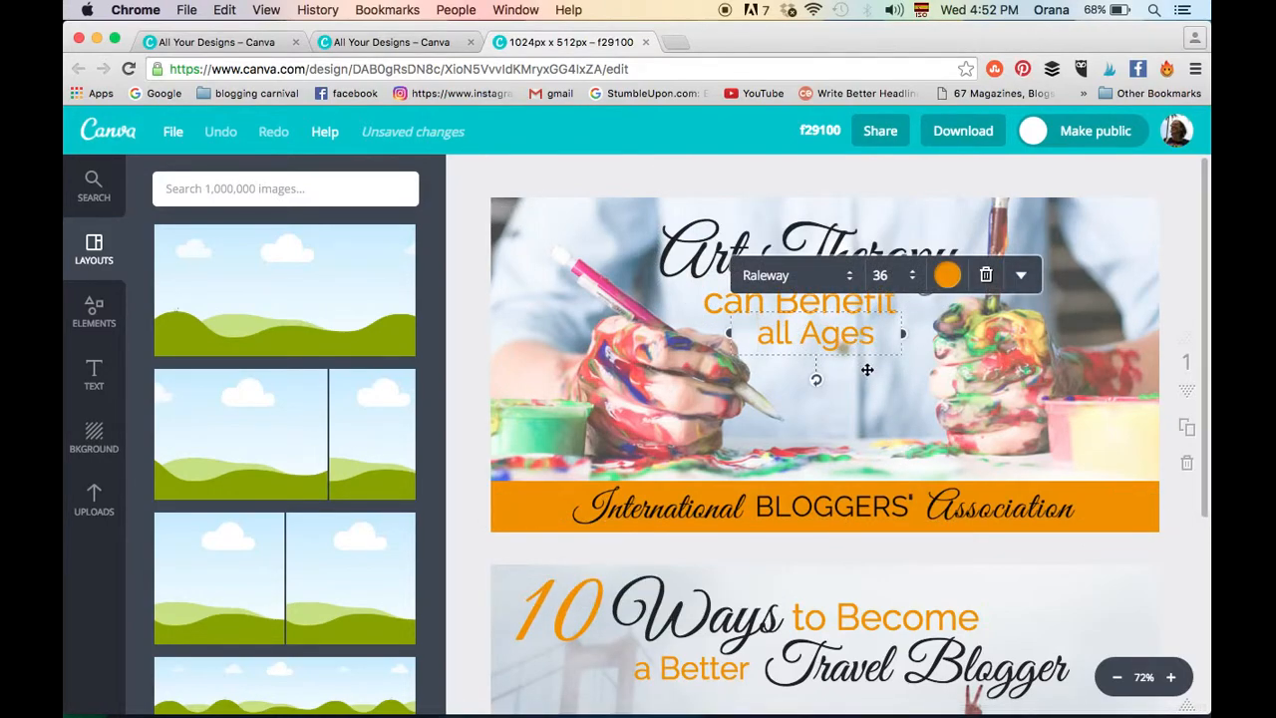
left_click(847, 455)
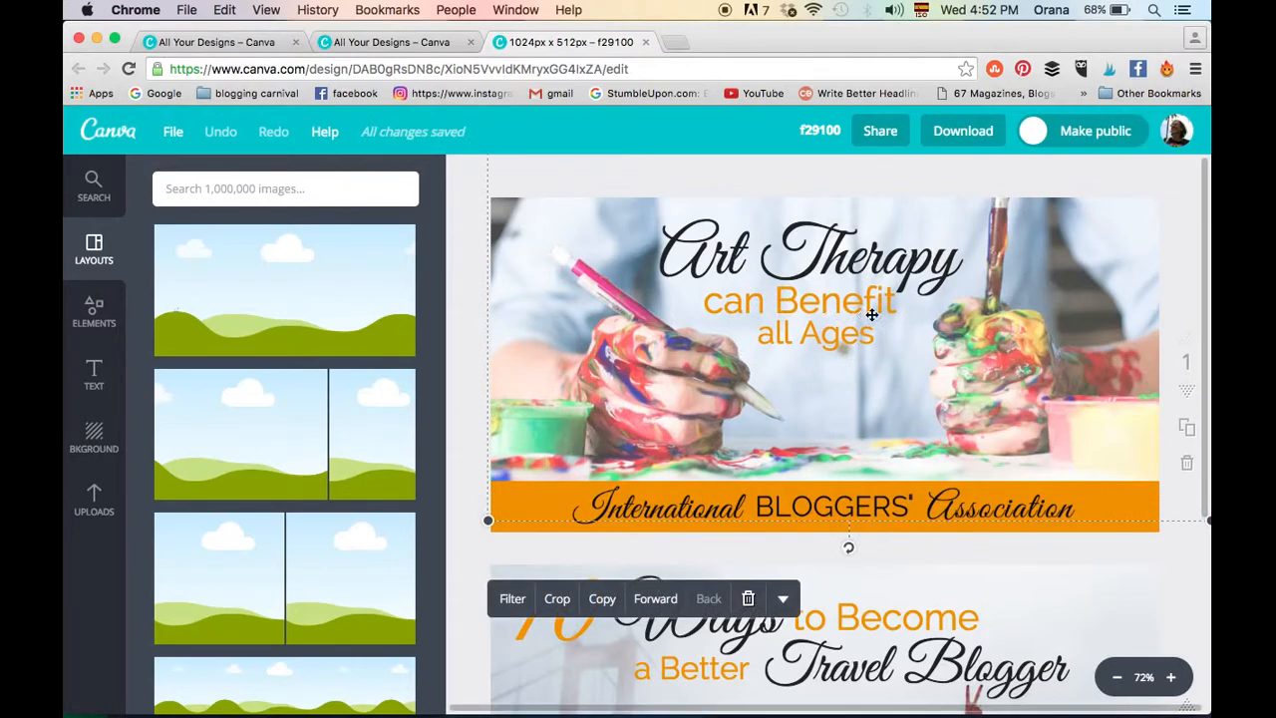
- Move the "all Ages" text on page 1 slightly up and to the right, closer beneath "can Benefit"
left_click(837, 336)
mouse_move(837, 336)
left_mouse_down()
mouse_move(863, 353)
mouse_move(888, 333)
mouse_move(803, 333)
mouse_move(879, 341)
mouse_move(883, 330)
mouse_move(847, 332)
left_mouse_up()
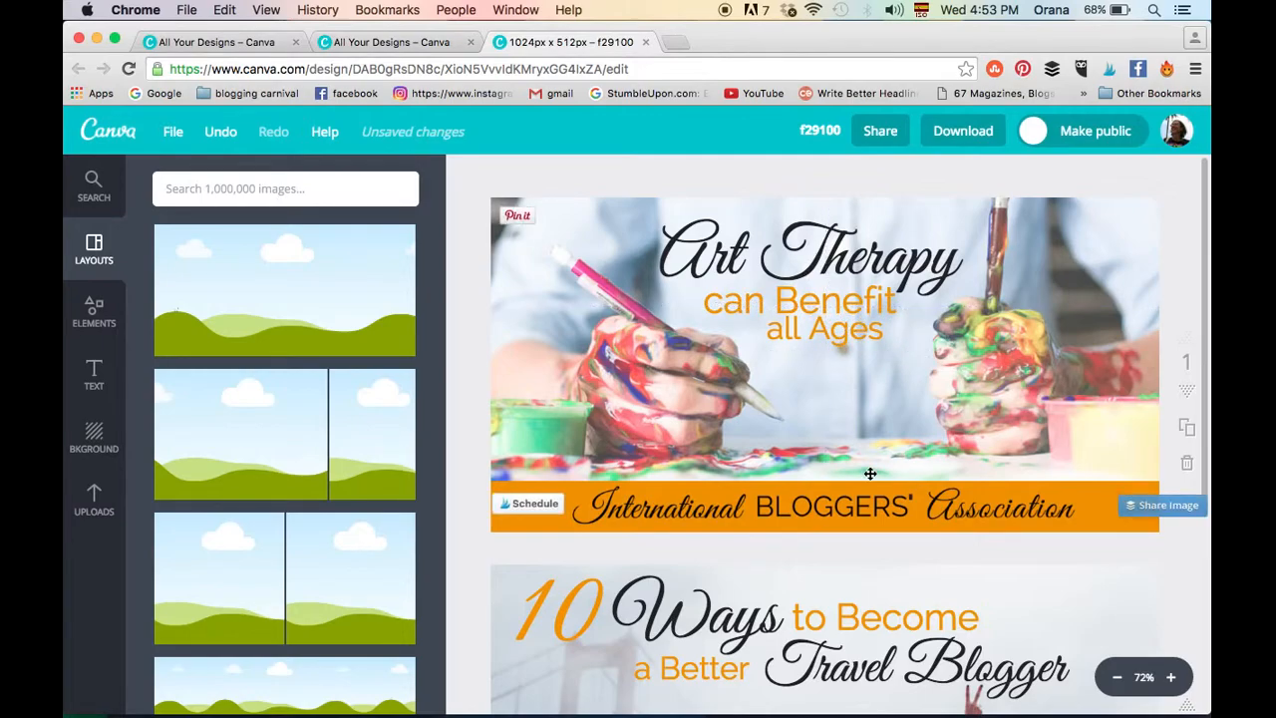
- Nudge the "10" on page 2 slightly to the right, closer to "Ways", and select the "Ways" text
scroll(870, 473, "down", 5)
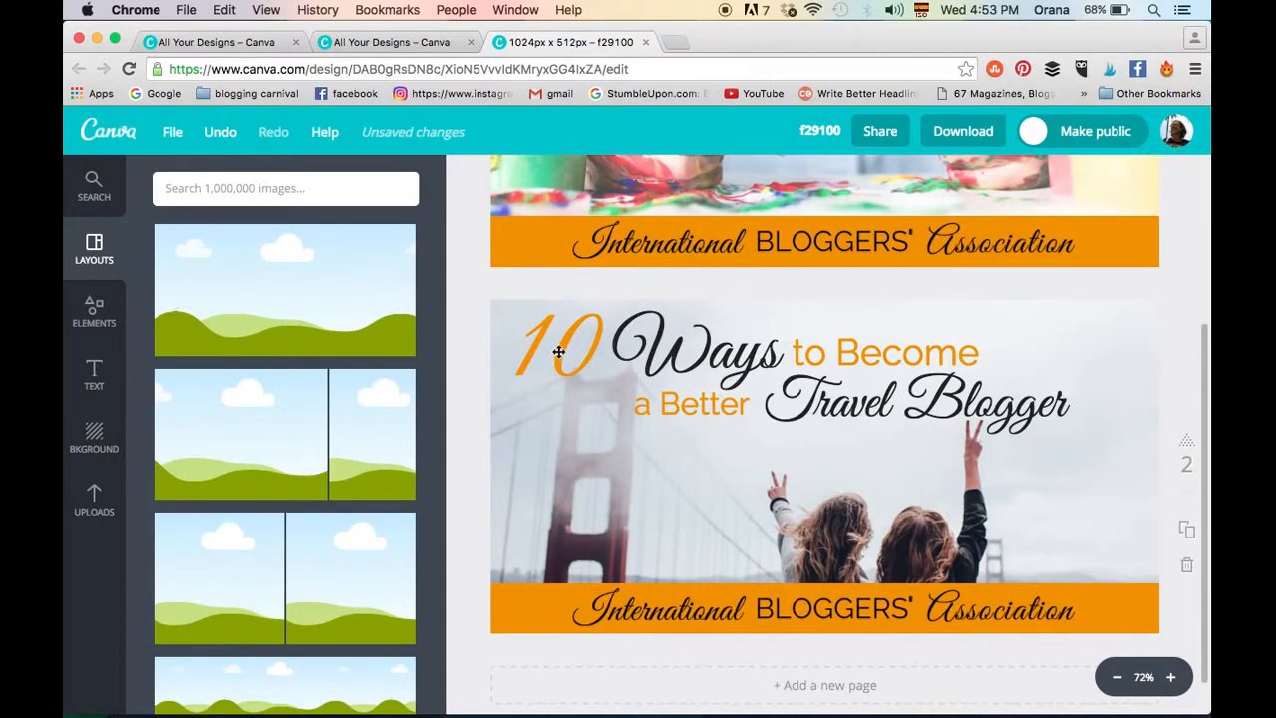
mouse_move(564, 344)
left_mouse_down()
mouse_move(562, 361)
mouse_move(569, 345)
left_mouse_up()
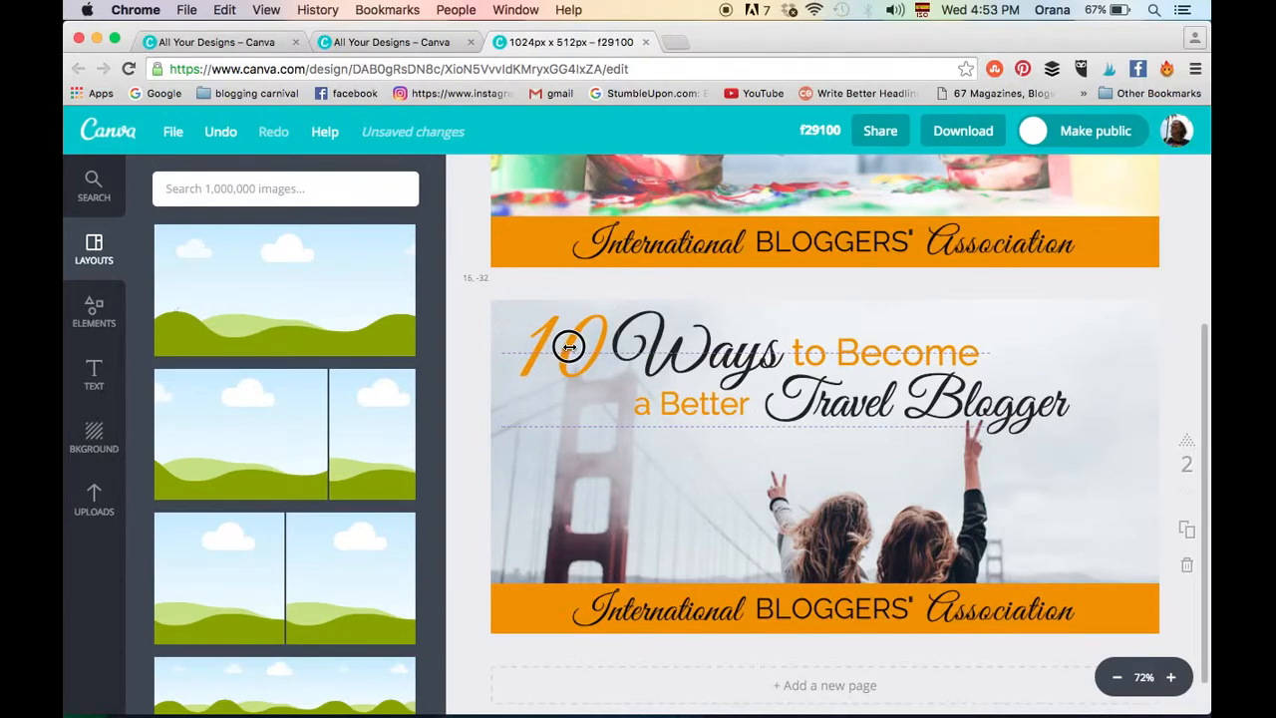
left_click(688, 359)
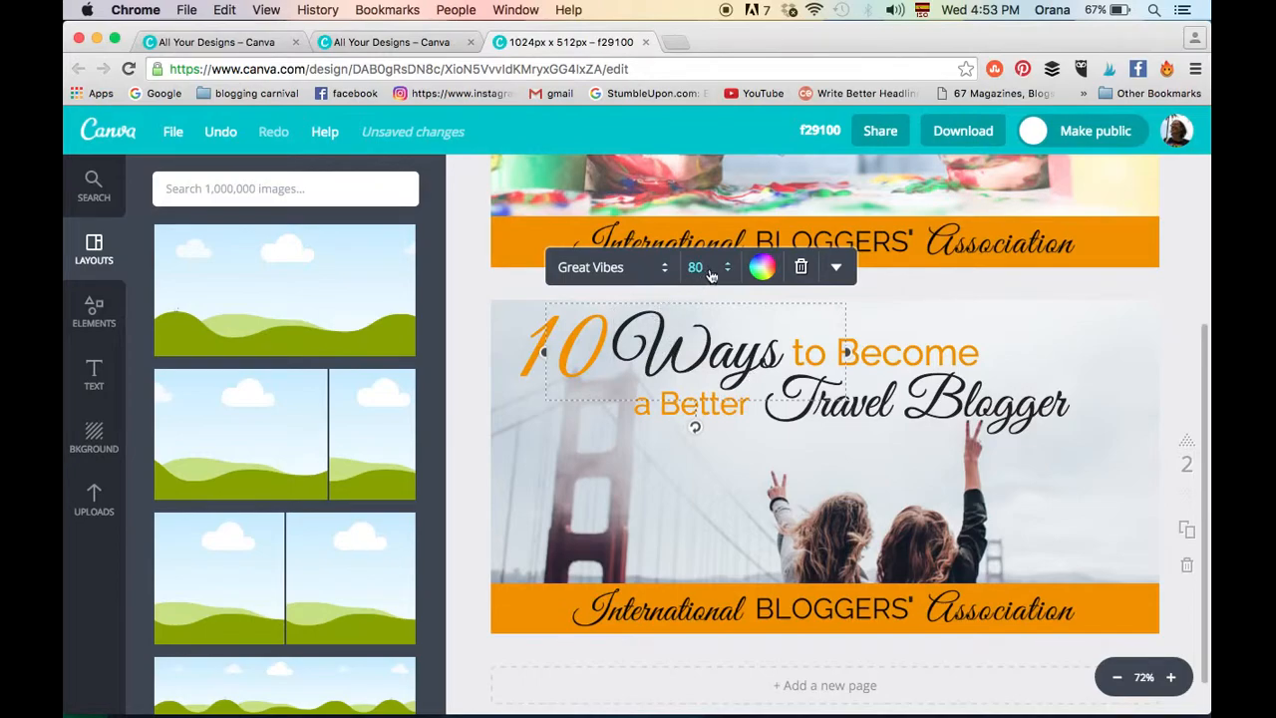
- Try font size 80 on the "10" on page 2, and set it back to 120
left_click(523, 365)
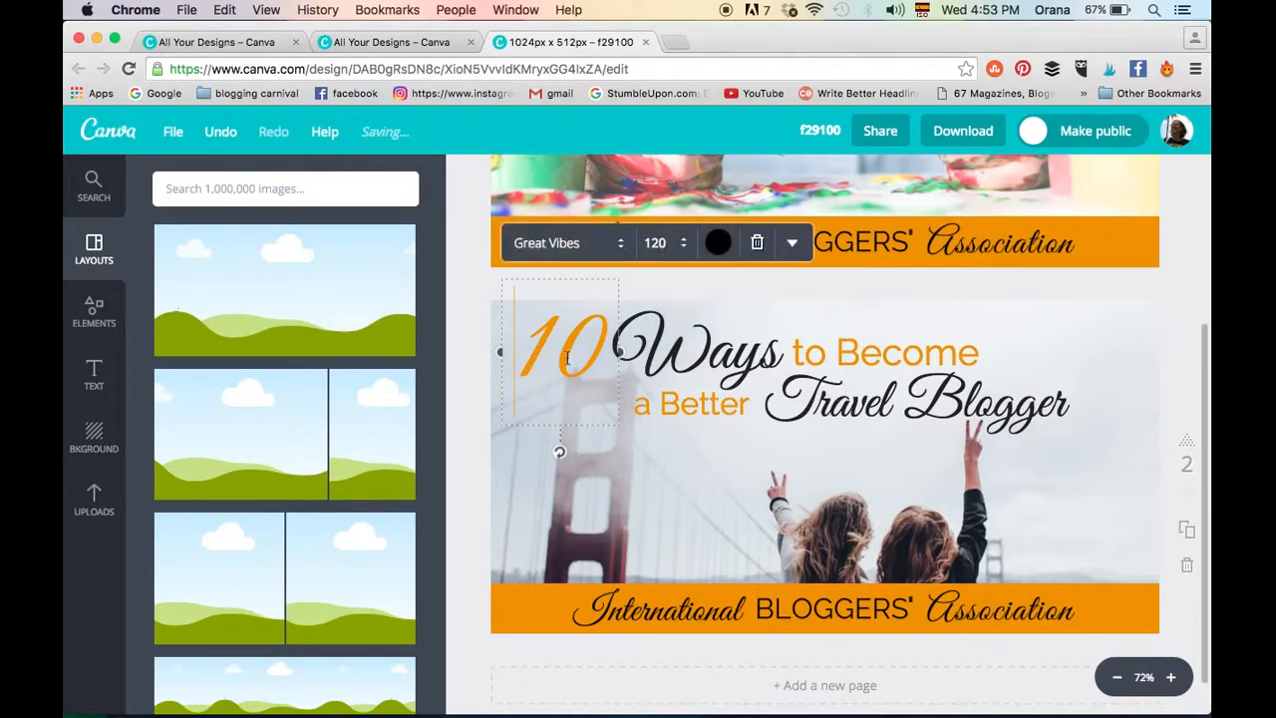
left_click(656, 243)
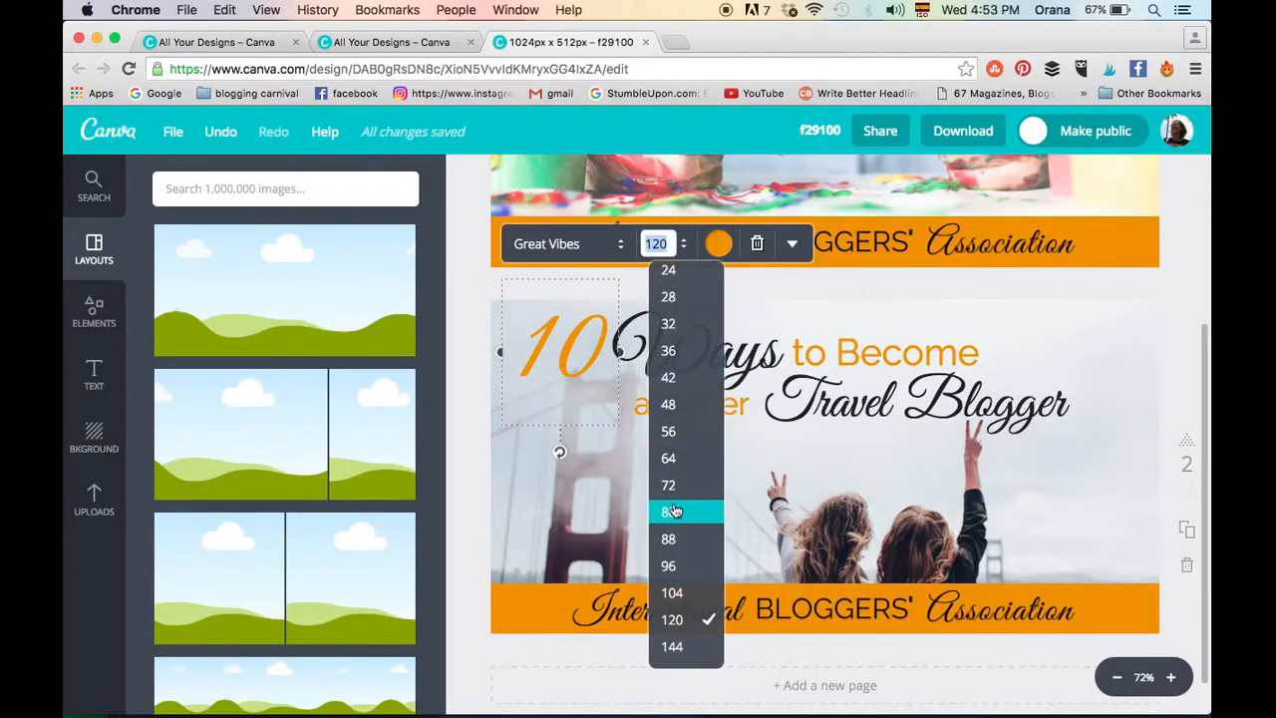
left_click(670, 511)
left_click(682, 244)
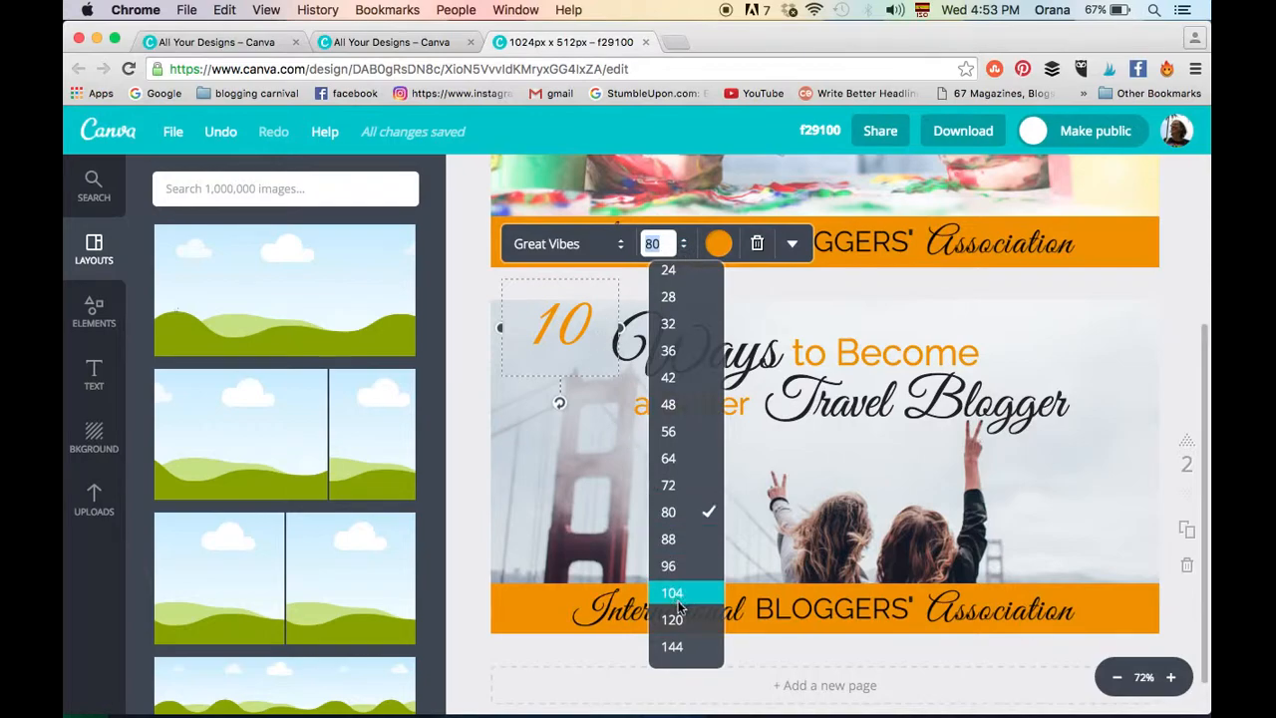
left_click(672, 619)
left_click(681, 523)
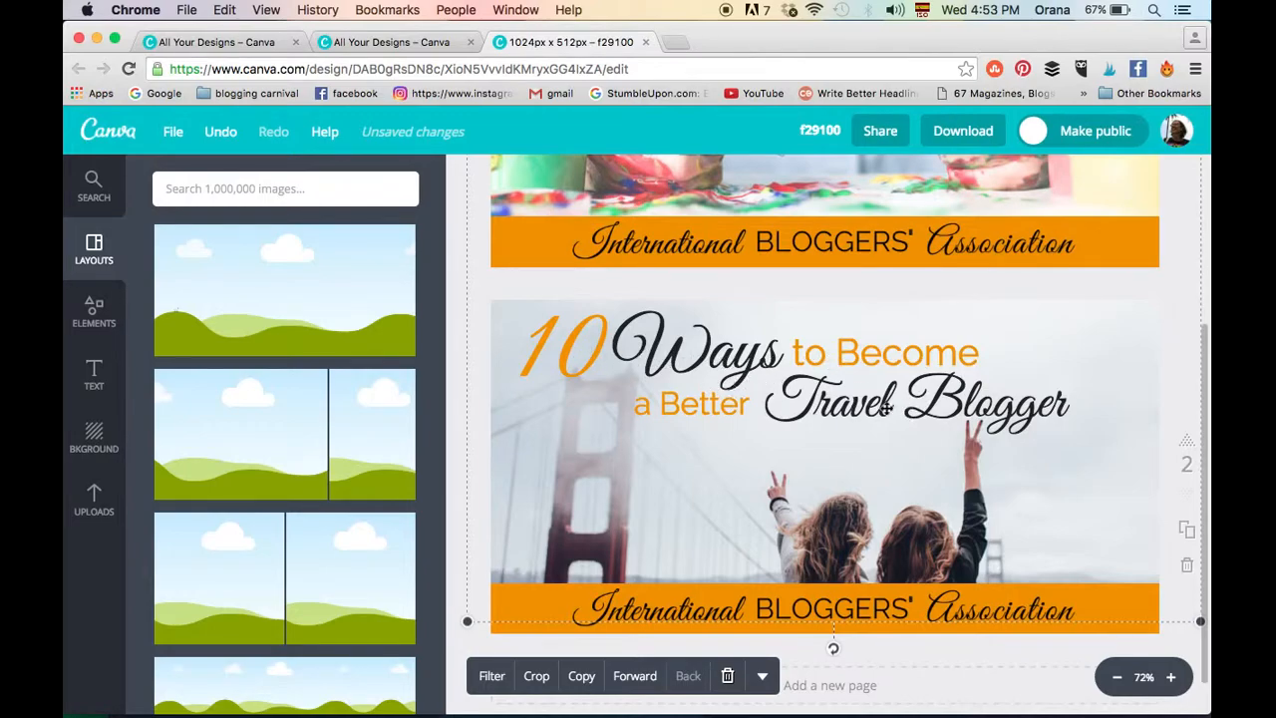
- Nudge the "Travel Blogger" text on page 2 slightly to the right
mouse_move(882, 407)
left_mouse_down()
mouse_move(883, 444)
mouse_move(883, 407)
left_mouse_up()
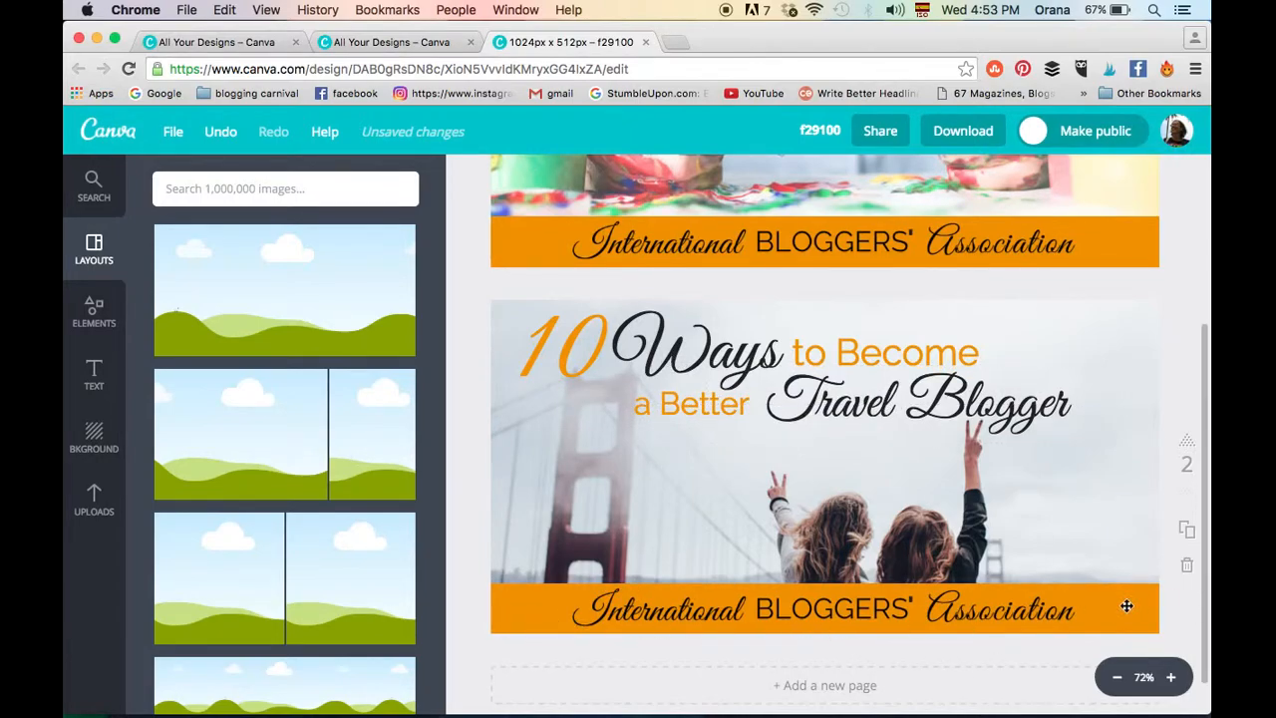
scroll(1186, 253, "up", 5)
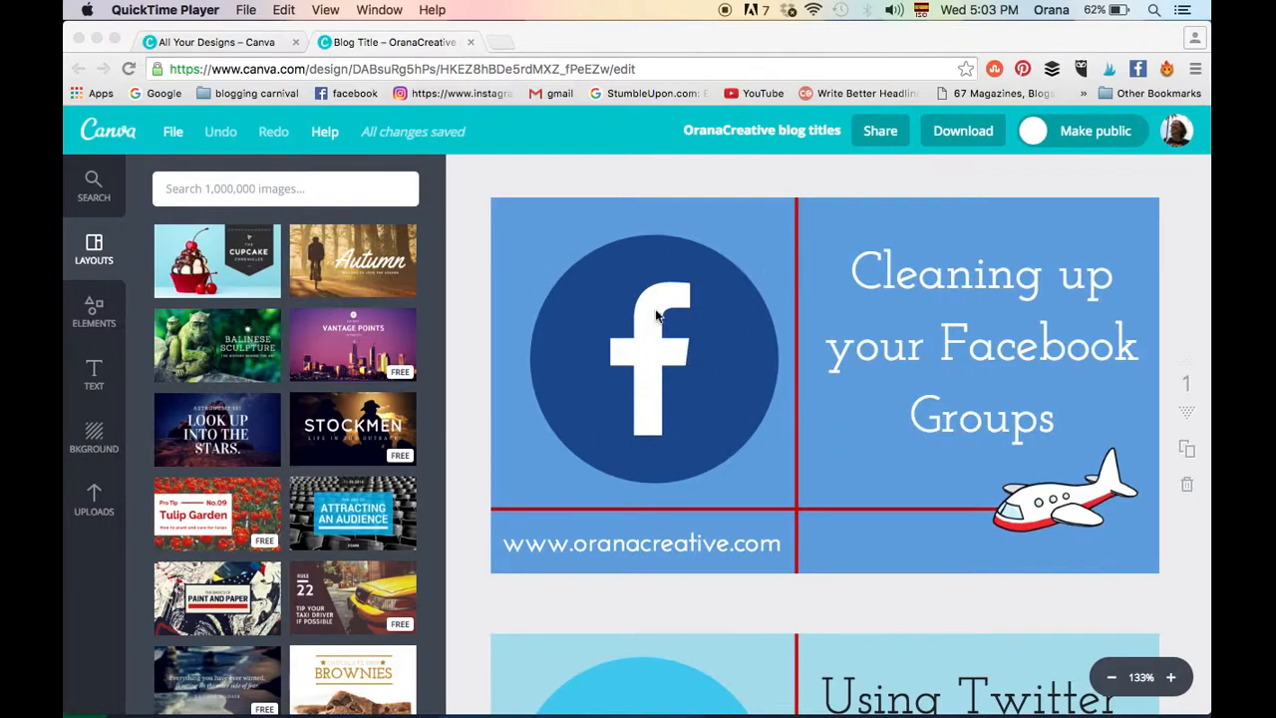
- Compare the layout, fonts and colours of the Facebook, Twitter and Canva title graphics in the OranaCreative blog titles design
scroll(917, 468, "down", 3)
scroll(918, 476, "down", 3)
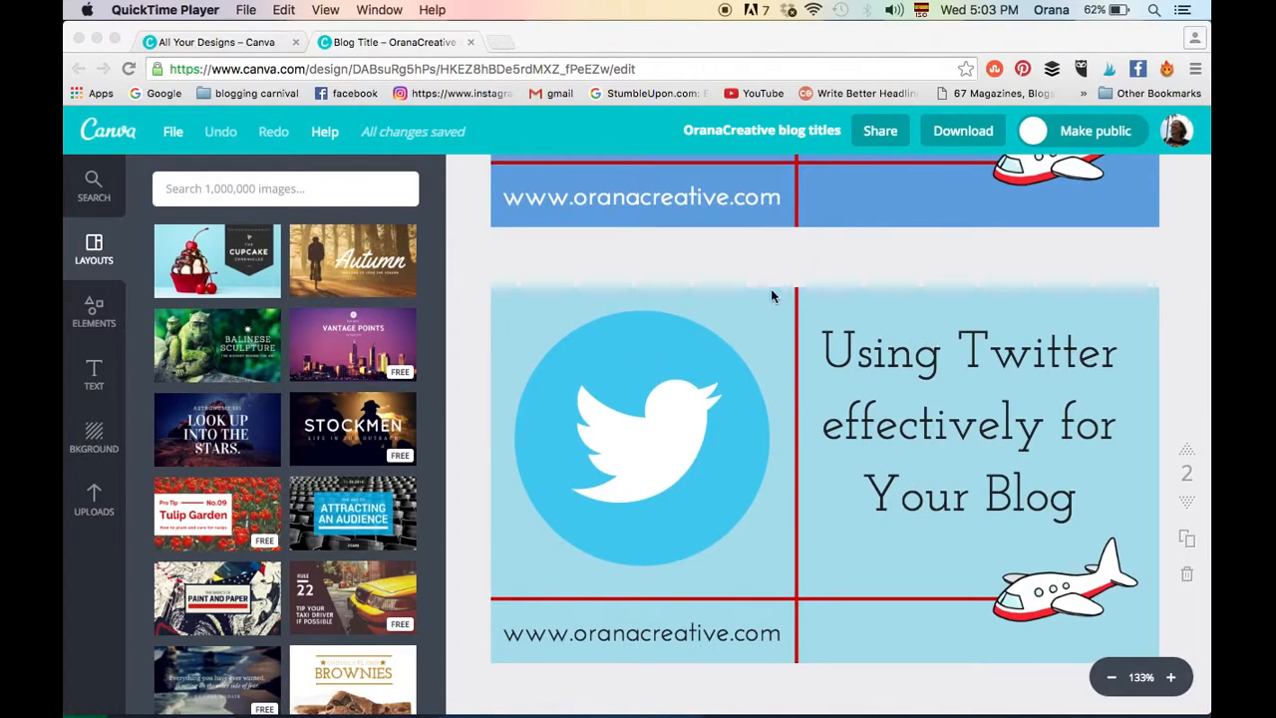
scroll(910, 508, "down", 5)
scroll(910, 509, "down", 3)
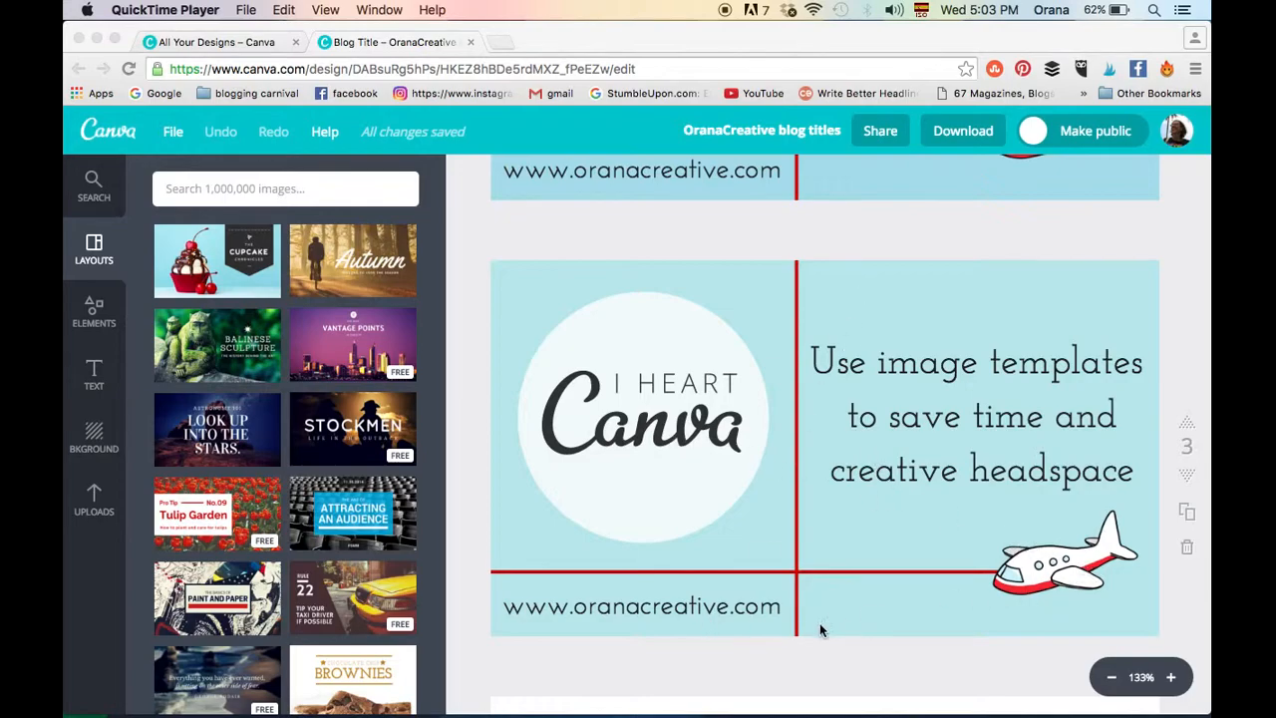
scroll(883, 475, "up", 2)
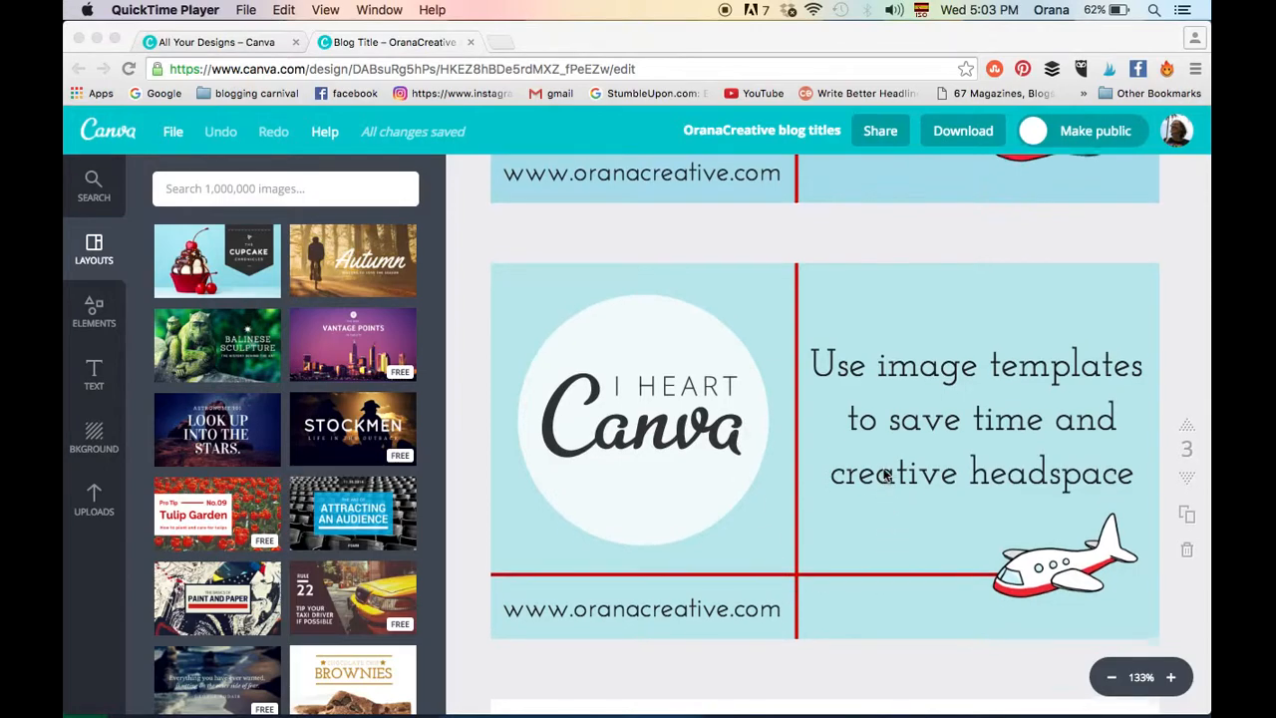
scroll(883, 475, "up", 8)
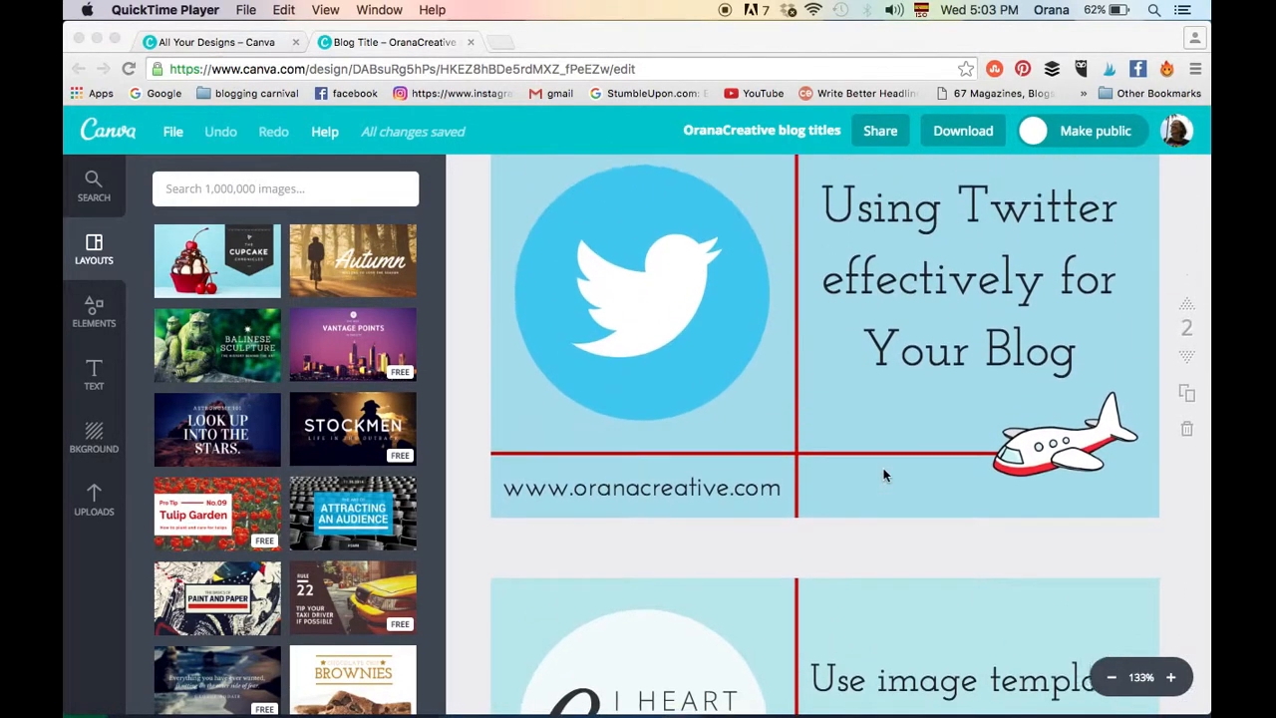
scroll(884, 475, "up", 5)
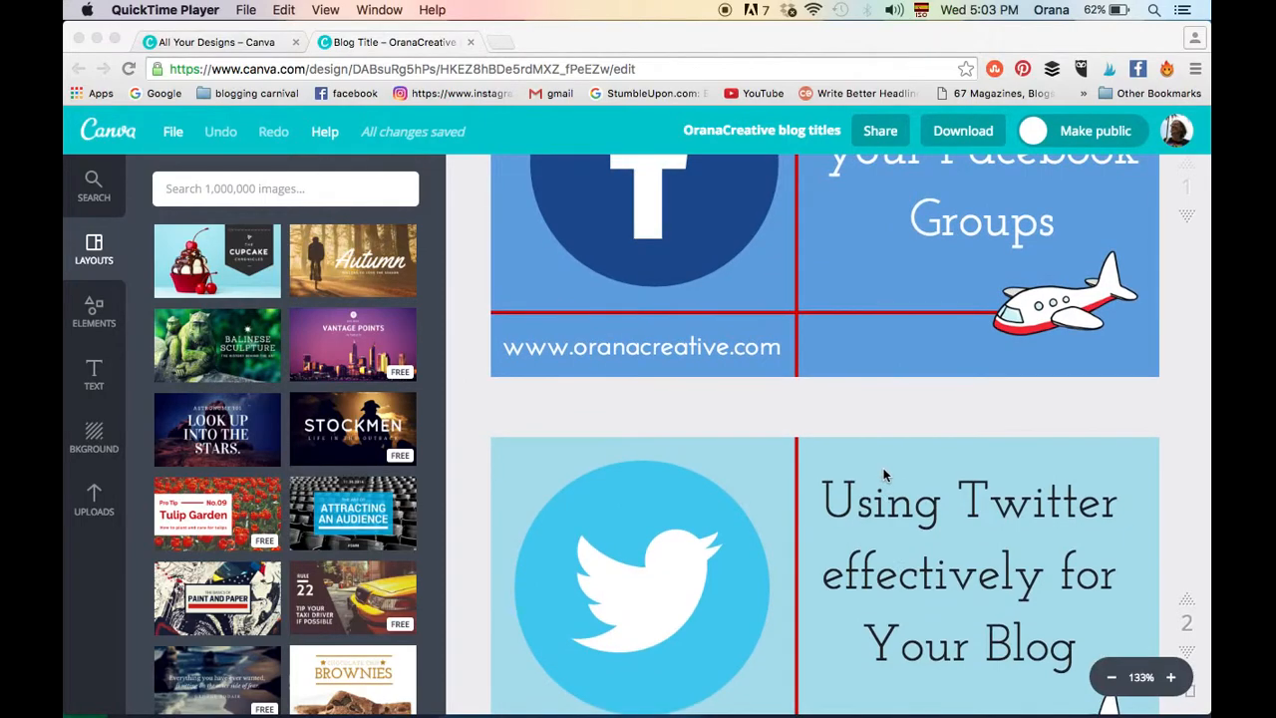
scroll(883, 475, "down", 4)
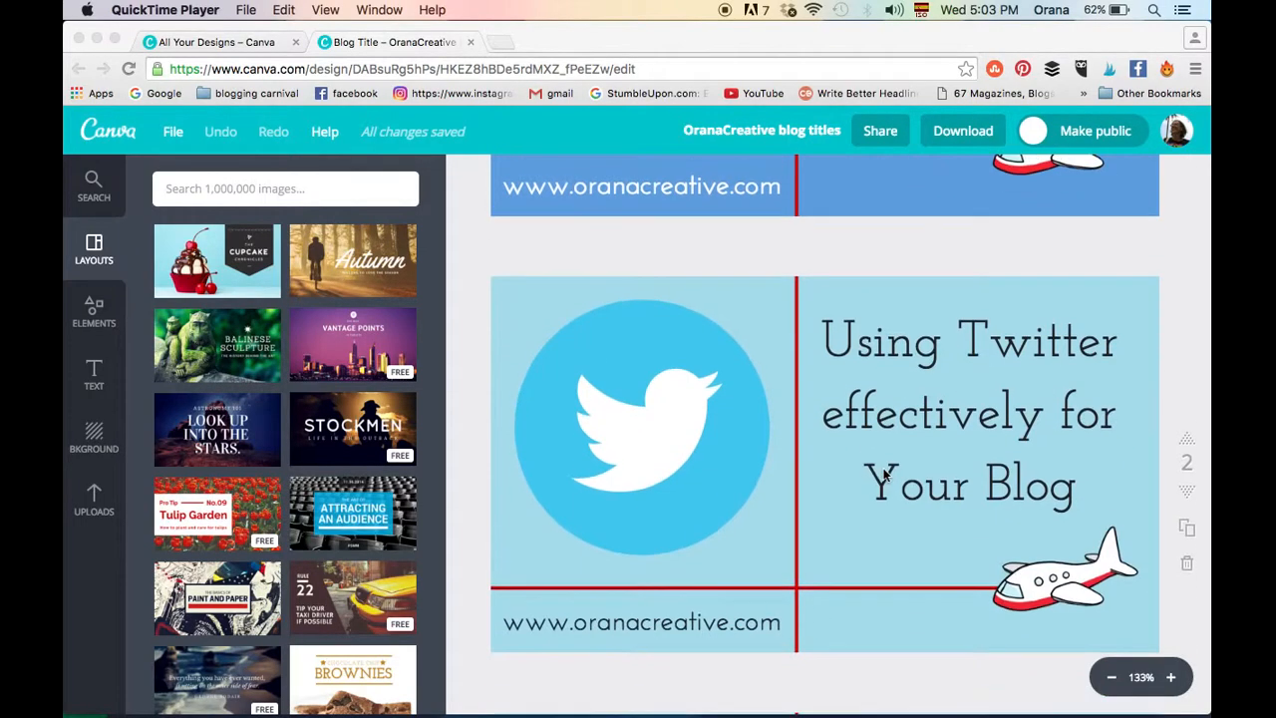
scroll(883, 475, "up", 9)
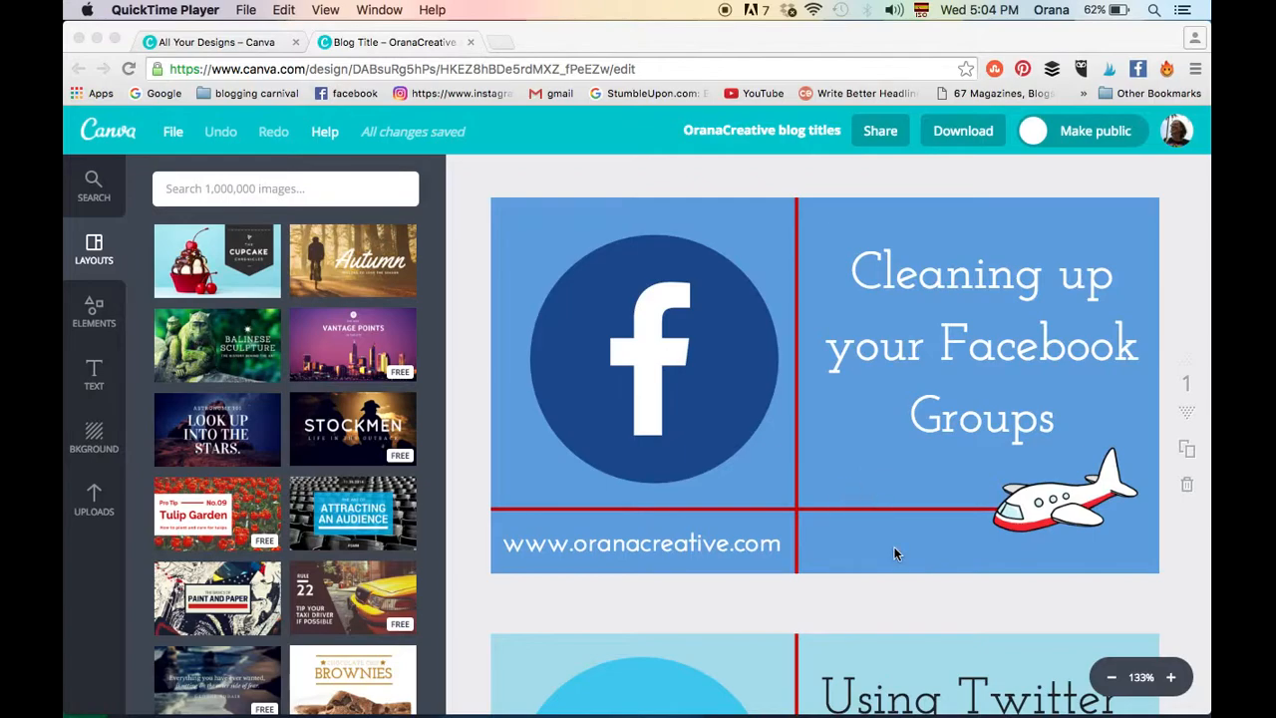
scroll(894, 554, "down", 10)
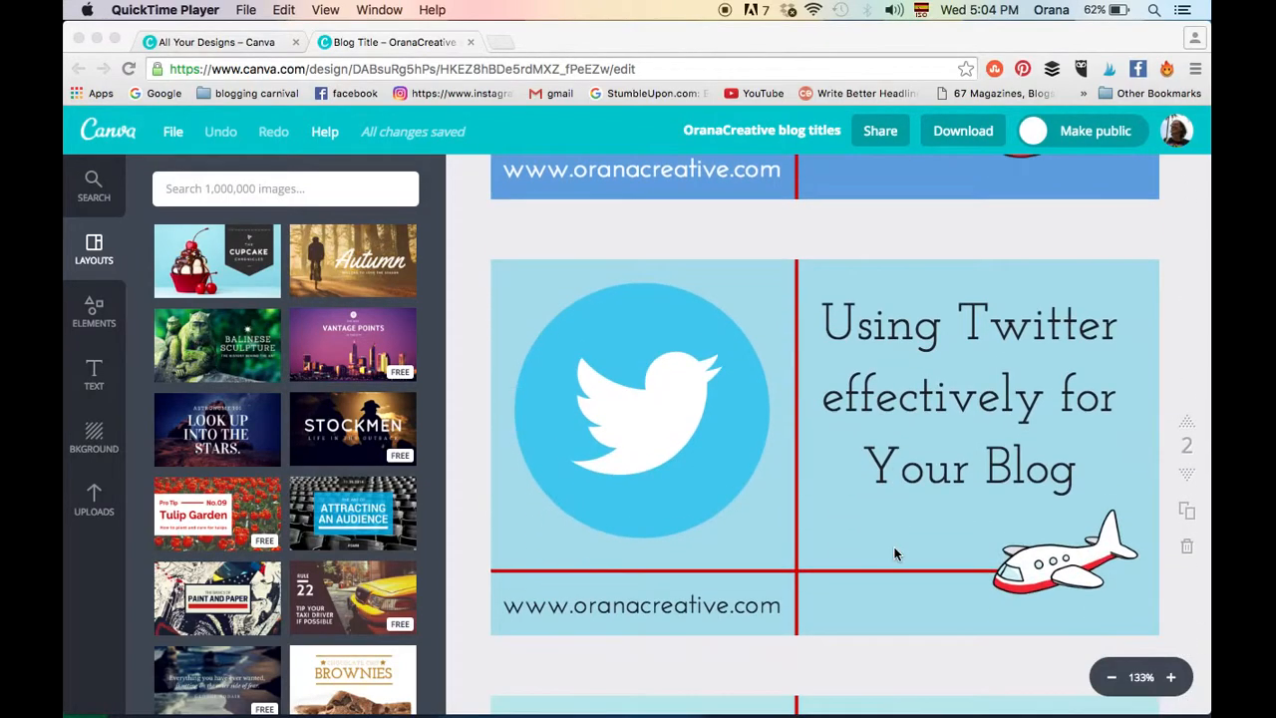
scroll(894, 554, "down", 3)
scroll(894, 554, "up", 3)
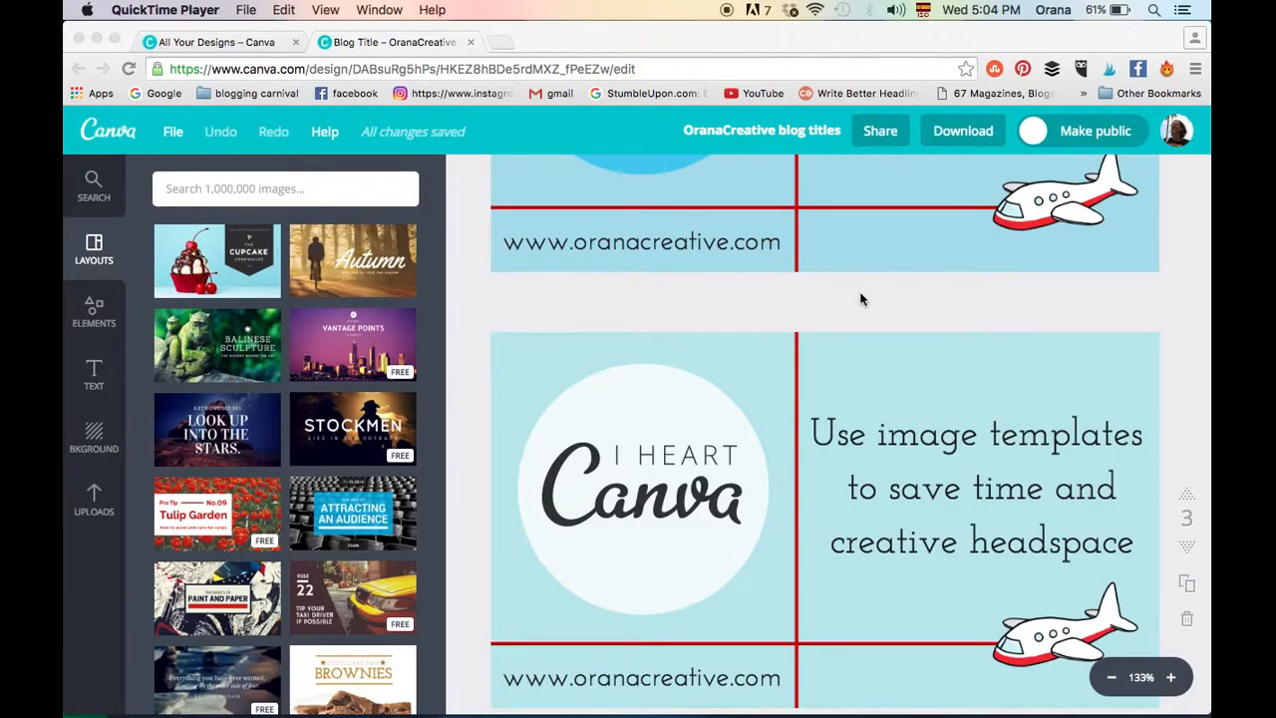
scroll(861, 297, "up", 3)
scroll(861, 297, "up", 6)
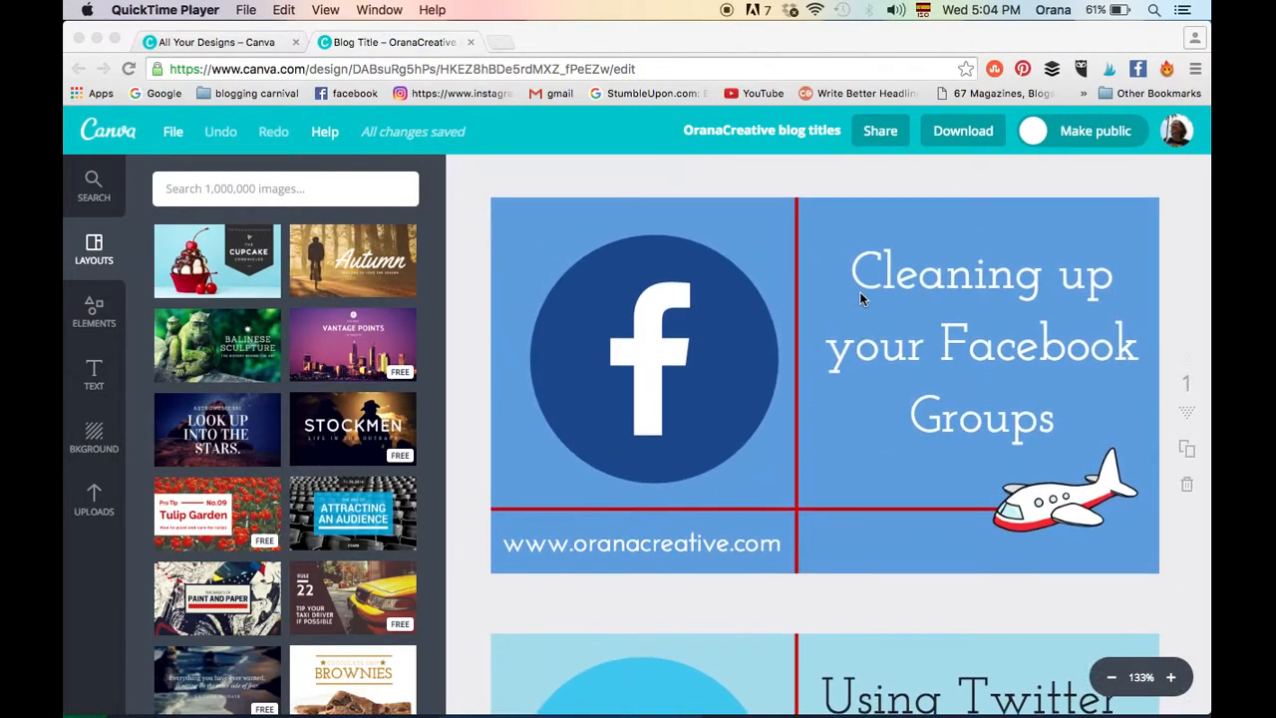